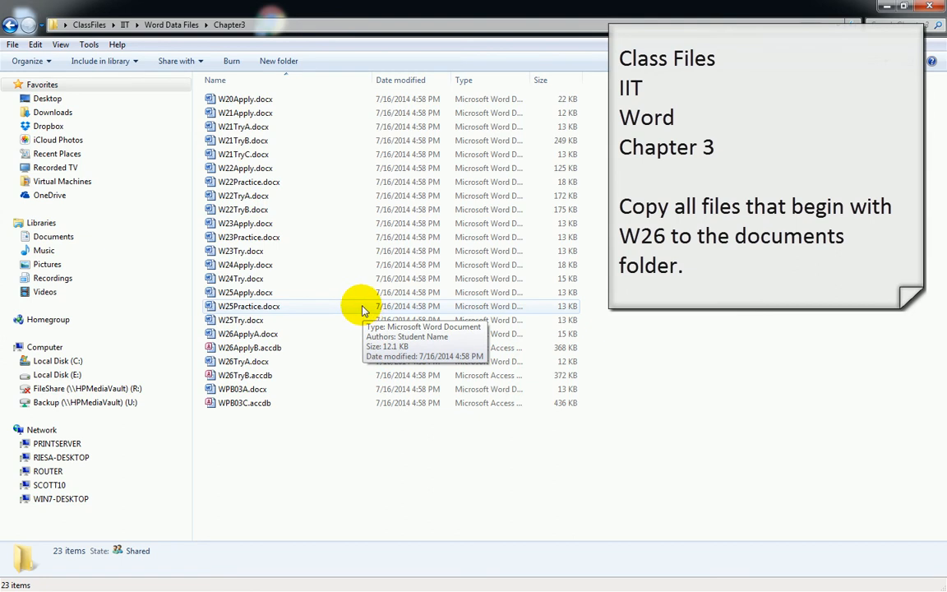
Copy the four W26 files, W26ApplyA.docx through W26TryB.accdb, from Chapter3 into Documents > Class Files
left_click(230, 336)
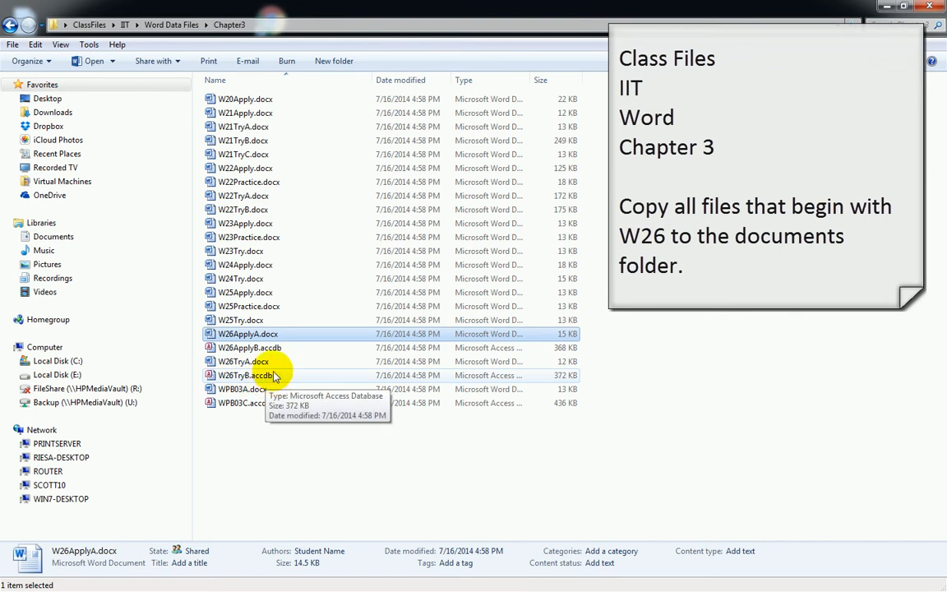
left_click(238, 379, "shift")
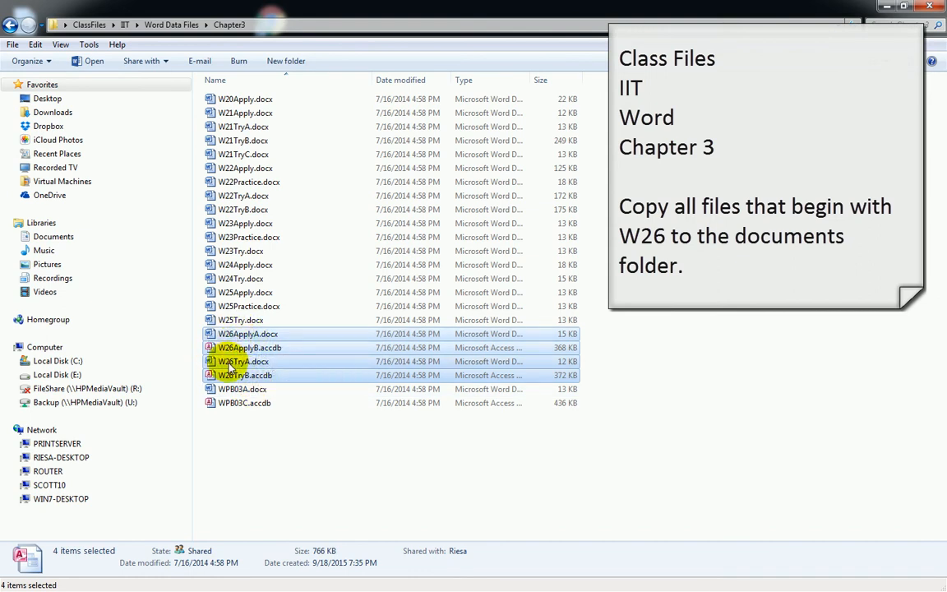
left_click_drag(233, 349, 63, 240)
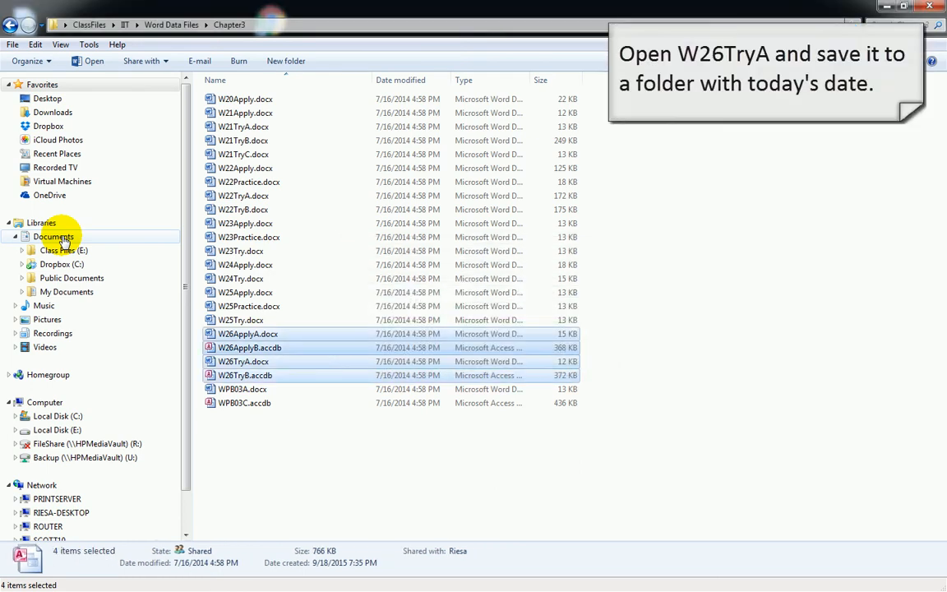
Open W26TryA.docx from the Documents library in Word
left_click(53, 236)
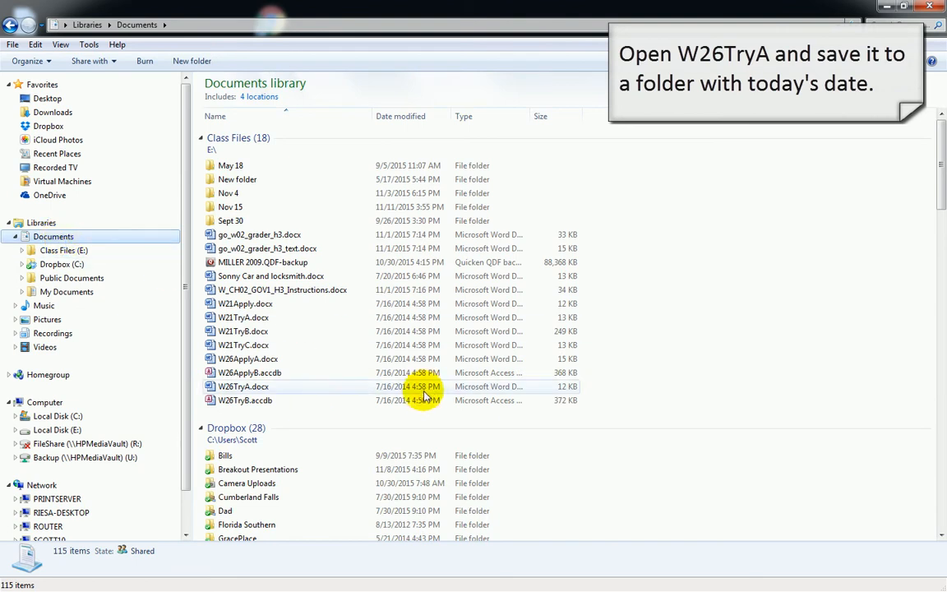
double_click(233, 390)
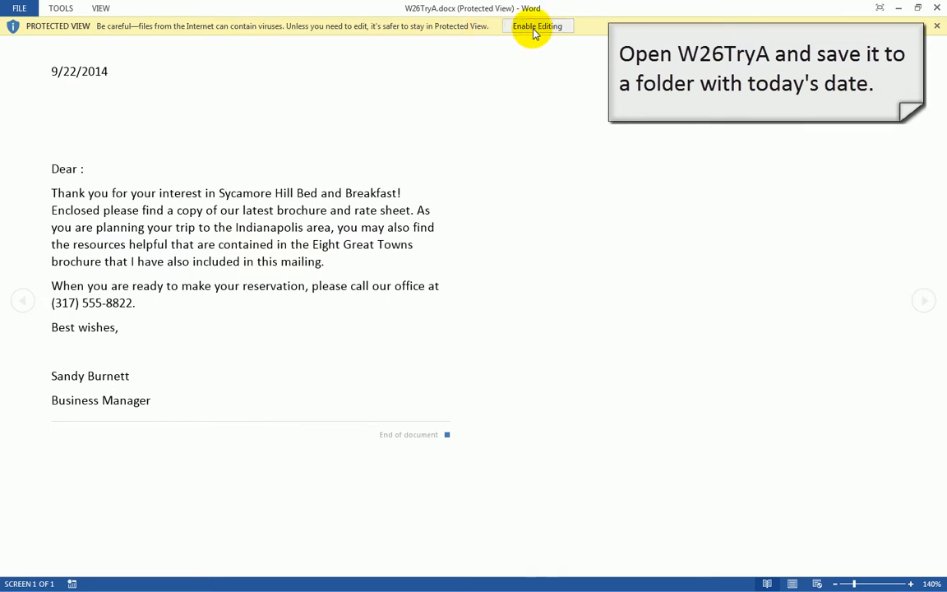
Enable editing of the protected W26TryA letter and show its File Info page
left_click(102, 9)
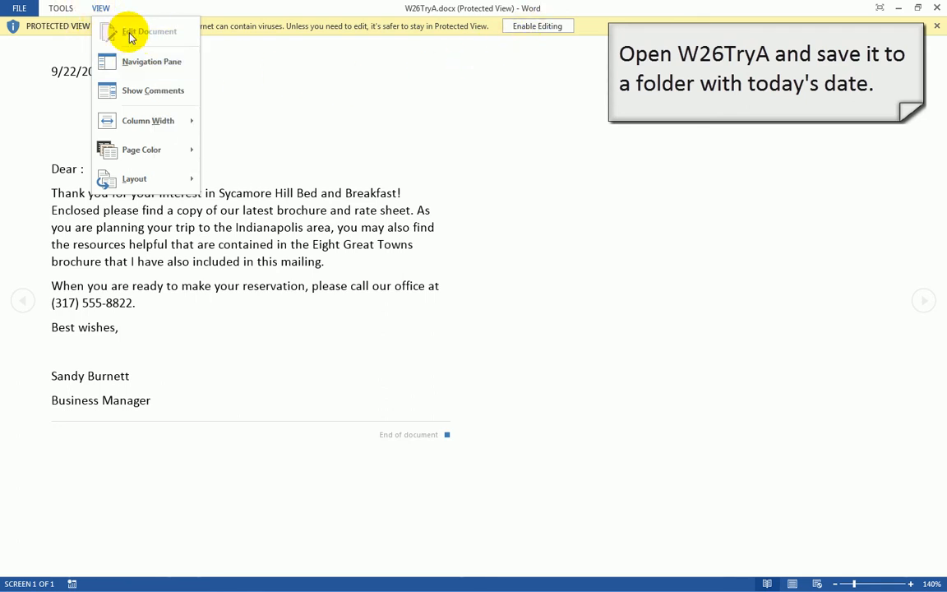
left_click(534, 28)
left_click(535, 27)
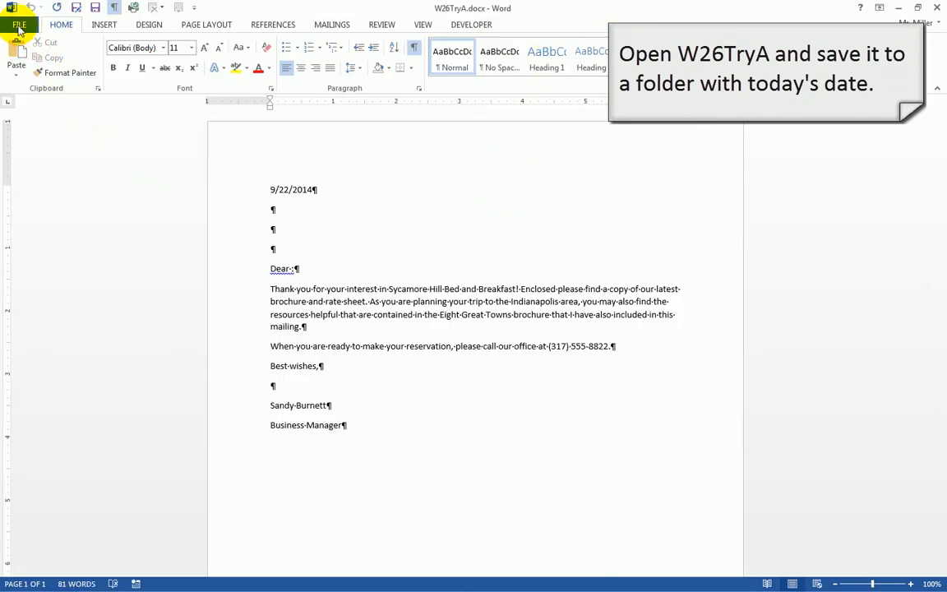
left_click(18, 28)
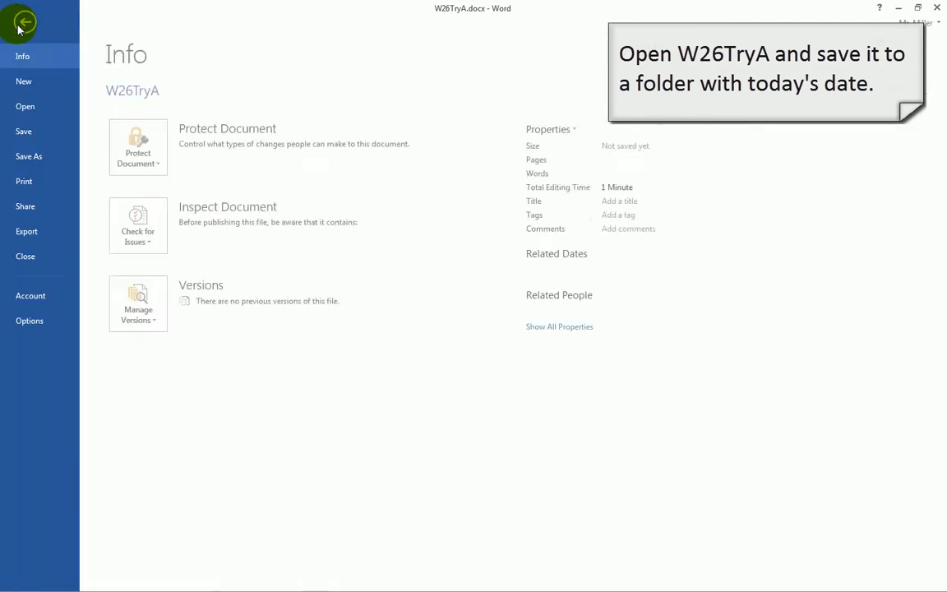
In Save As, create a new folder named Nov 23 in My Documents and open it
left_click(31, 157)
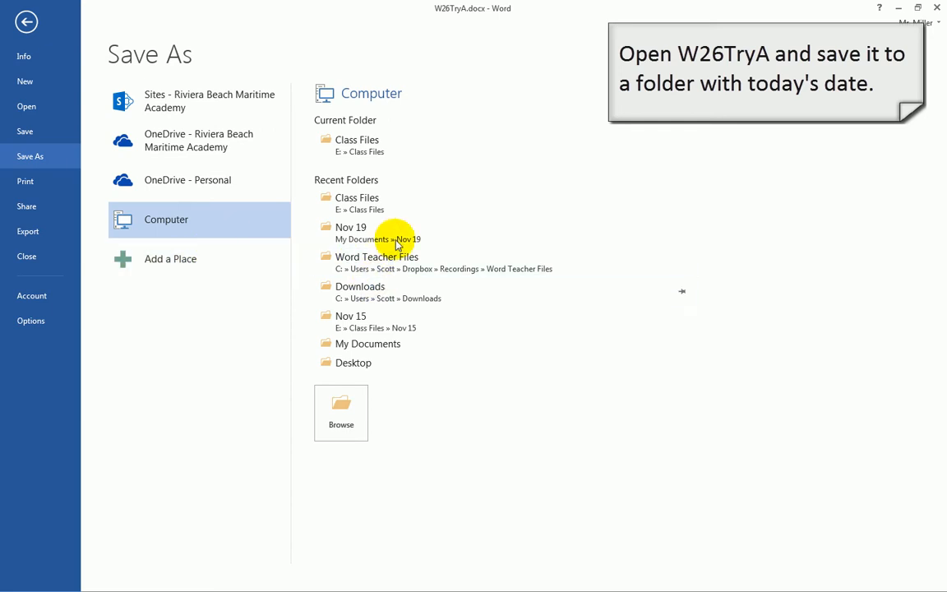
left_click(355, 344)
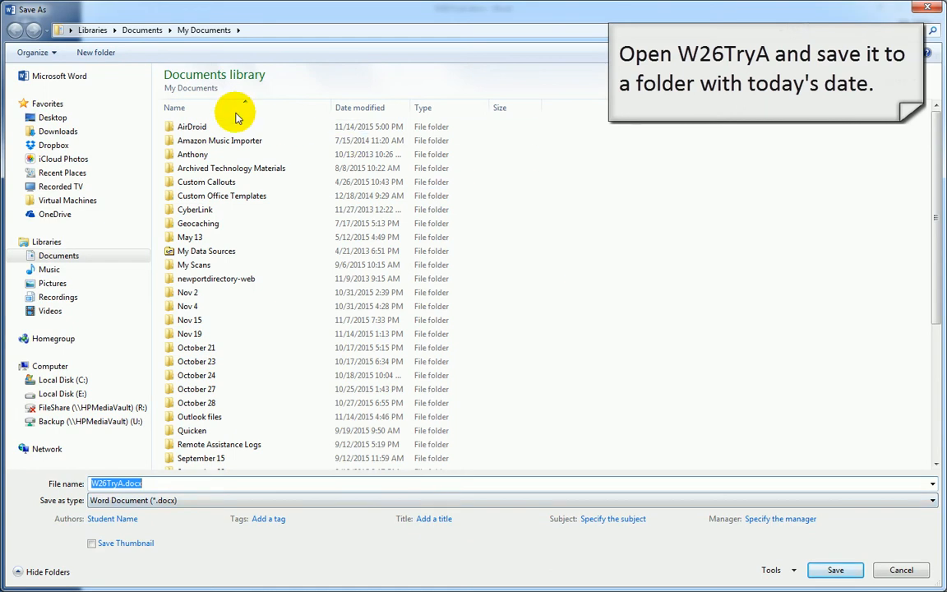
left_click(96, 53)
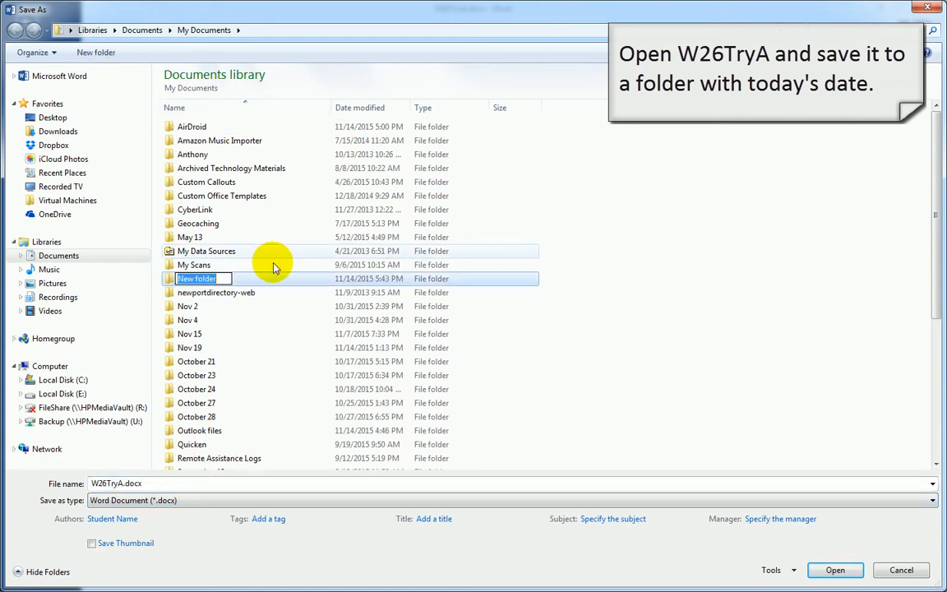
type("No")
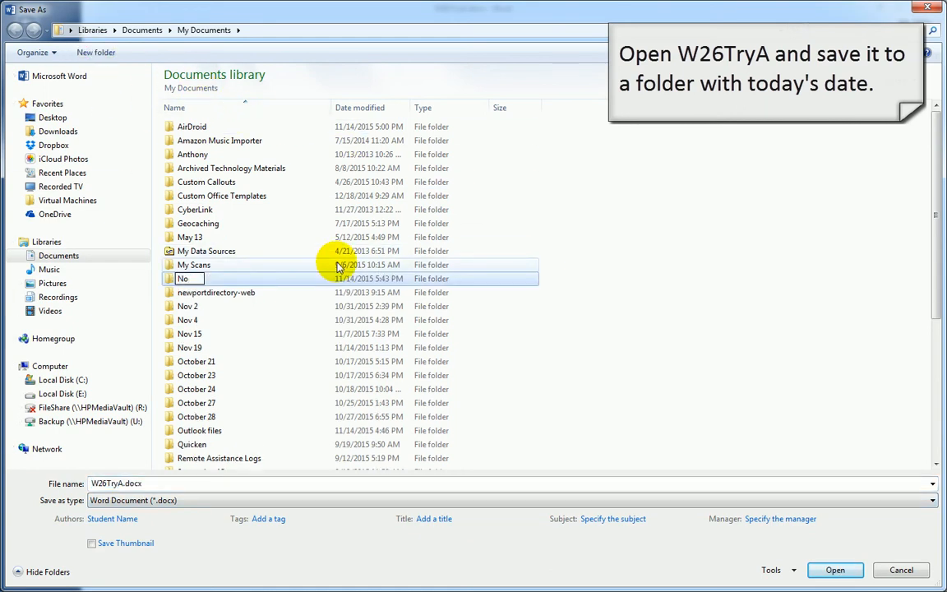
type("v 23")
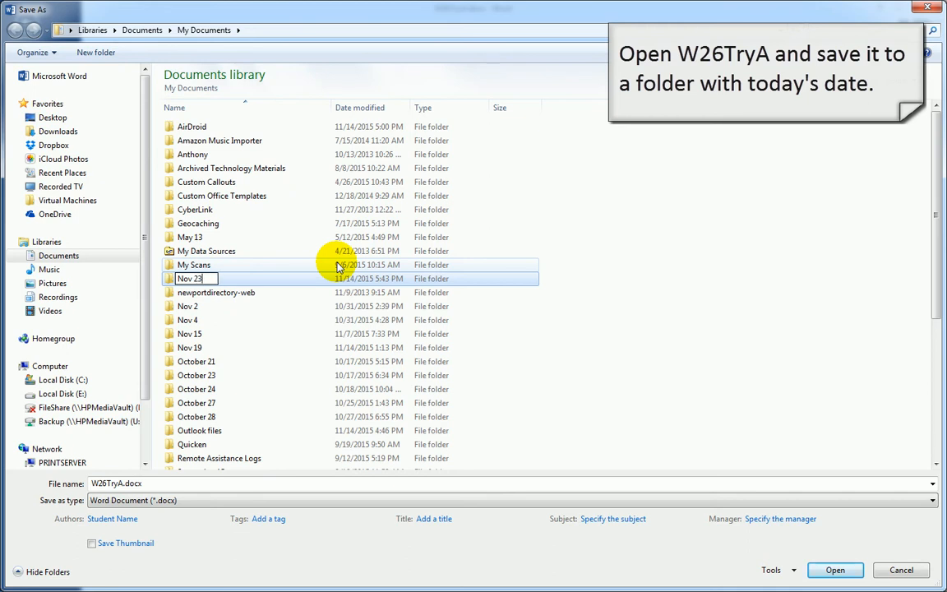
key("Return")
left_click(189, 349)
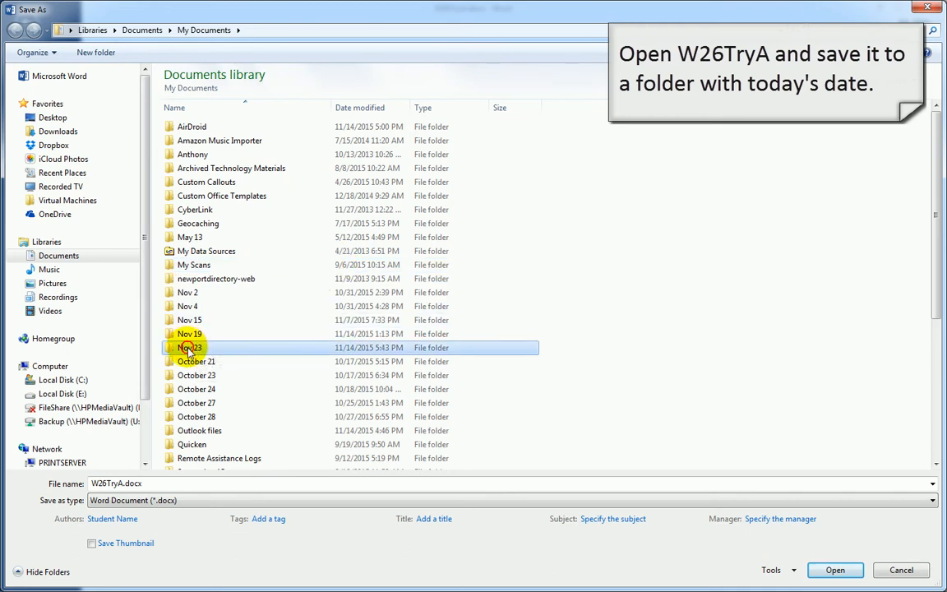
double_click(188, 347)
Save the letter in Nov 23 as W26TryA-sm
left_click(122, 485)
left_click(122, 485)
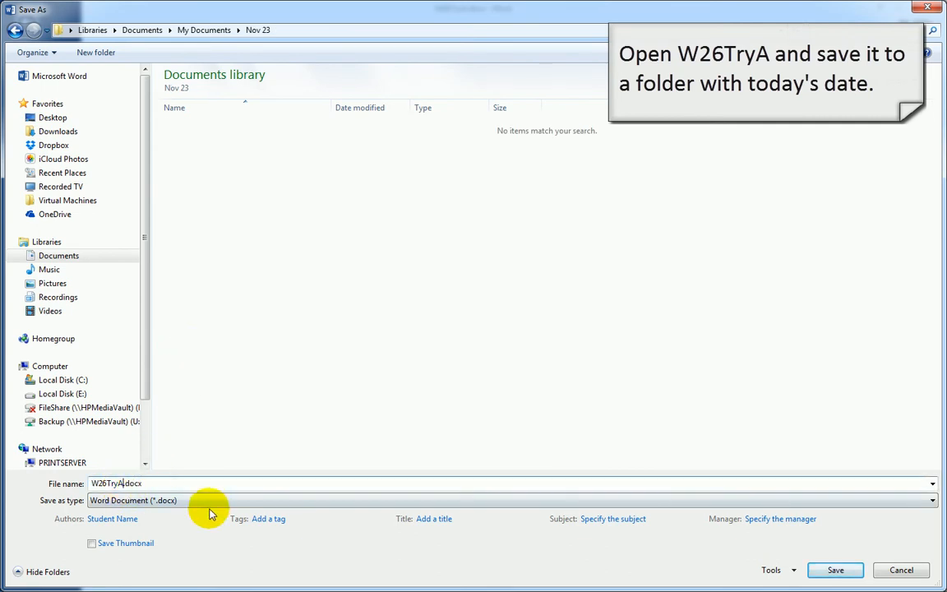
type("-sm")
key("Return")
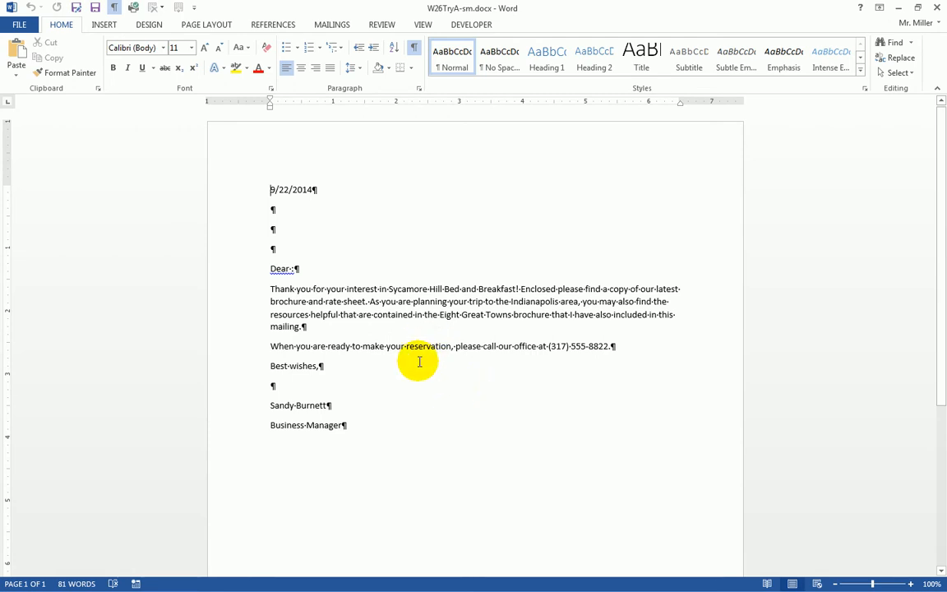
Show the Start Mail Merge options list on the Mailings tab
left_click(333, 25)
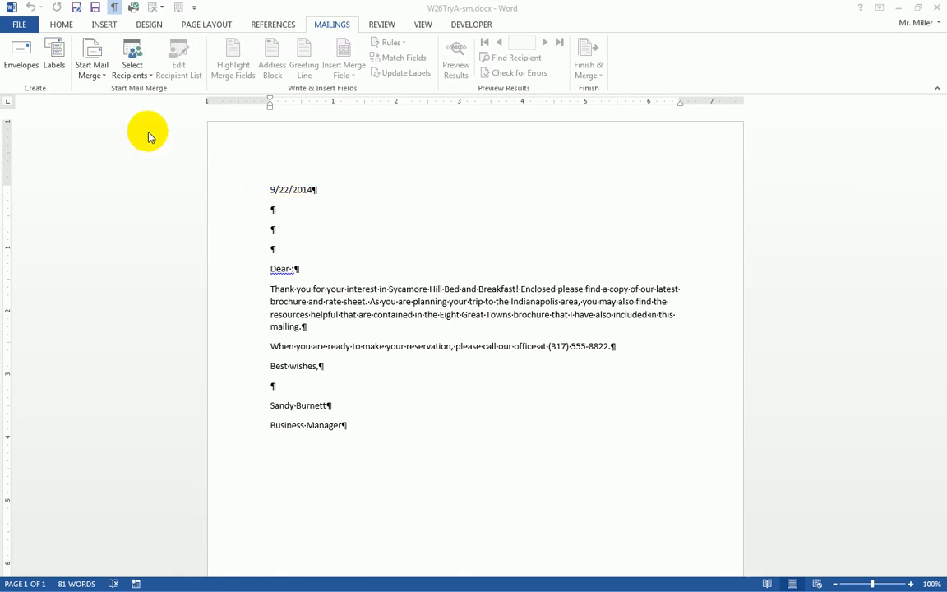
left_click(93, 75)
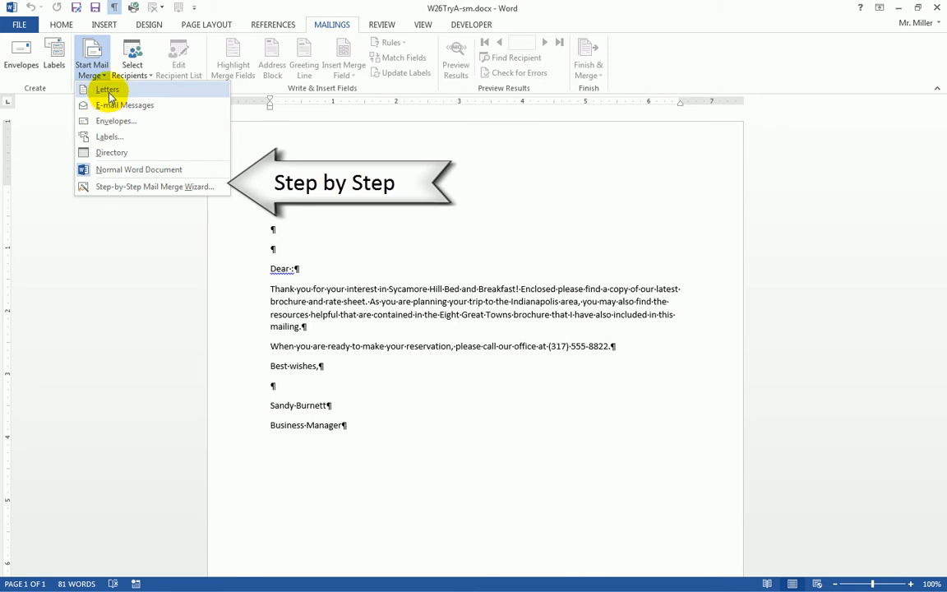
Launch the Step-by-Step Mail Merge Wizard, keeping Letters as the document type
left_click(138, 191)
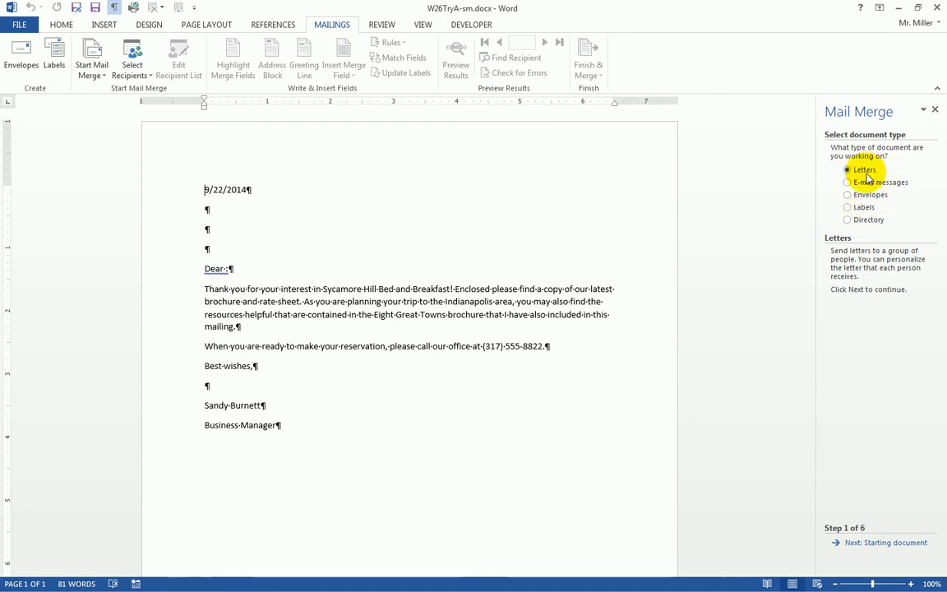
left_click(207, 191)
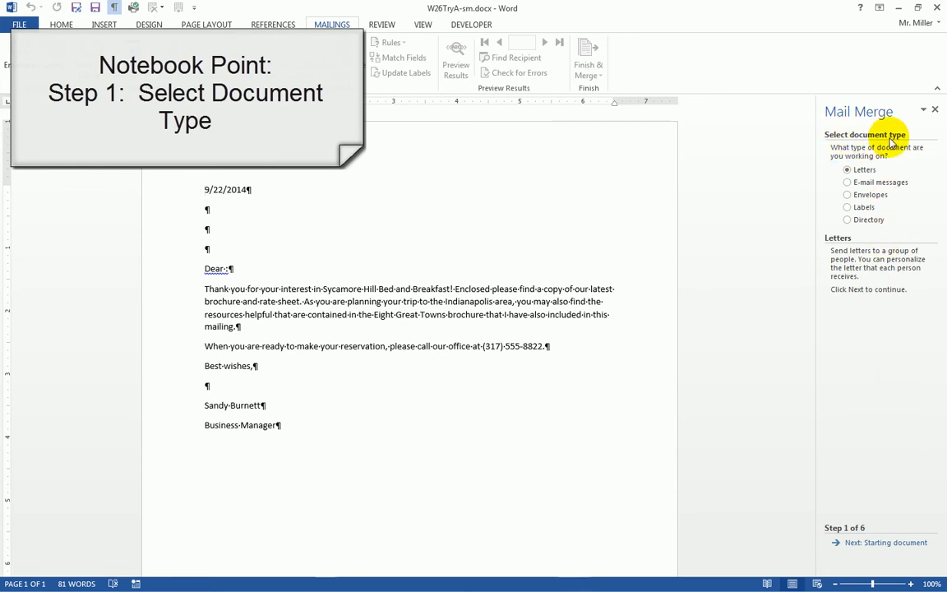
Advance the wizard to step 2, using the current document as the starting document
left_click(895, 541)
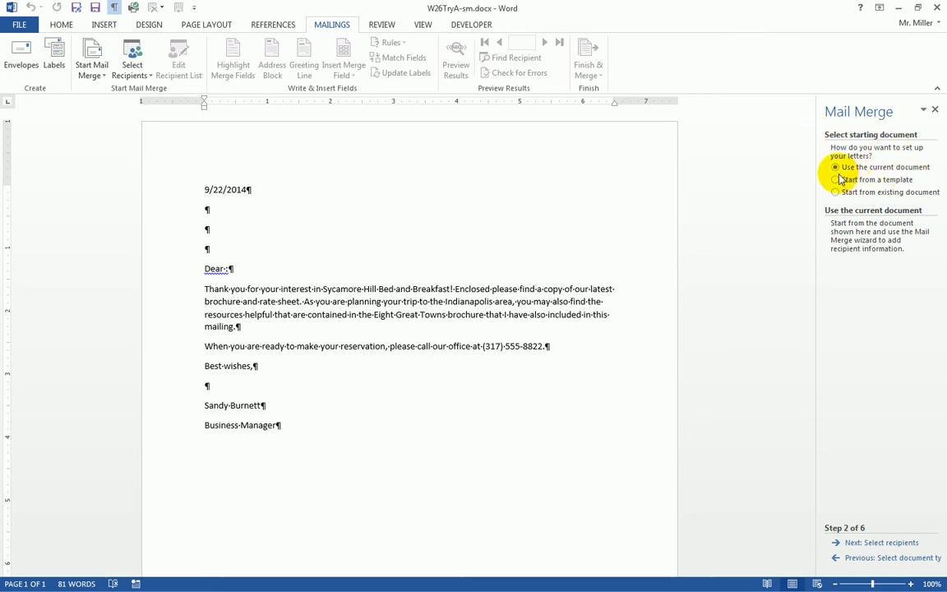
left_click(862, 548)
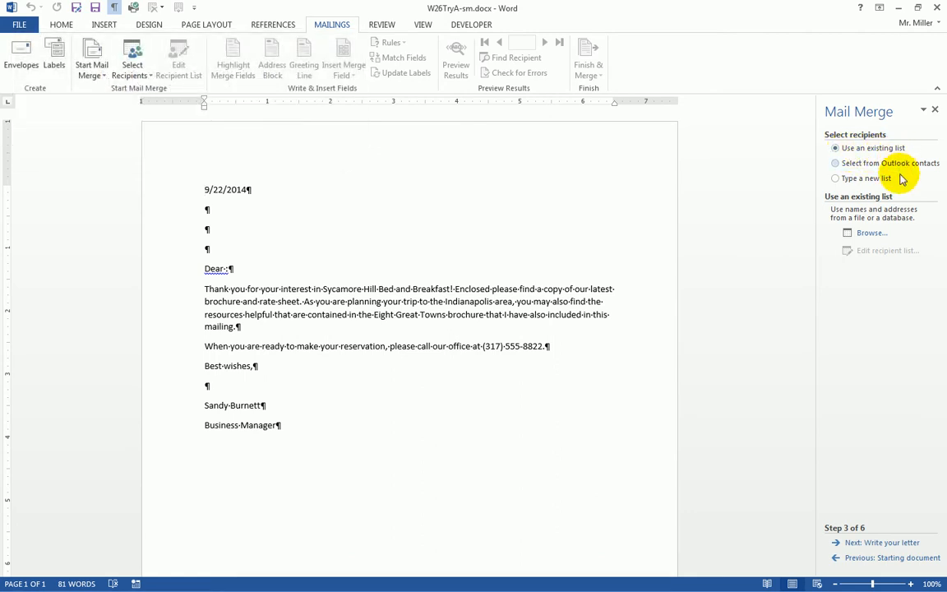
Browse to the Documents library and pick W26TryB.accdb as the recipient data source
left_click(866, 234)
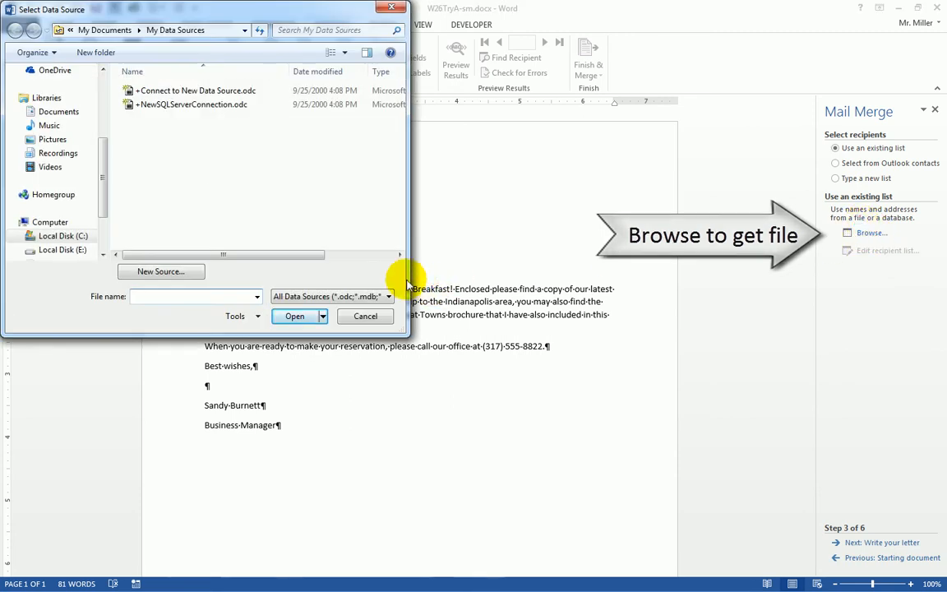
left_click(55, 118)
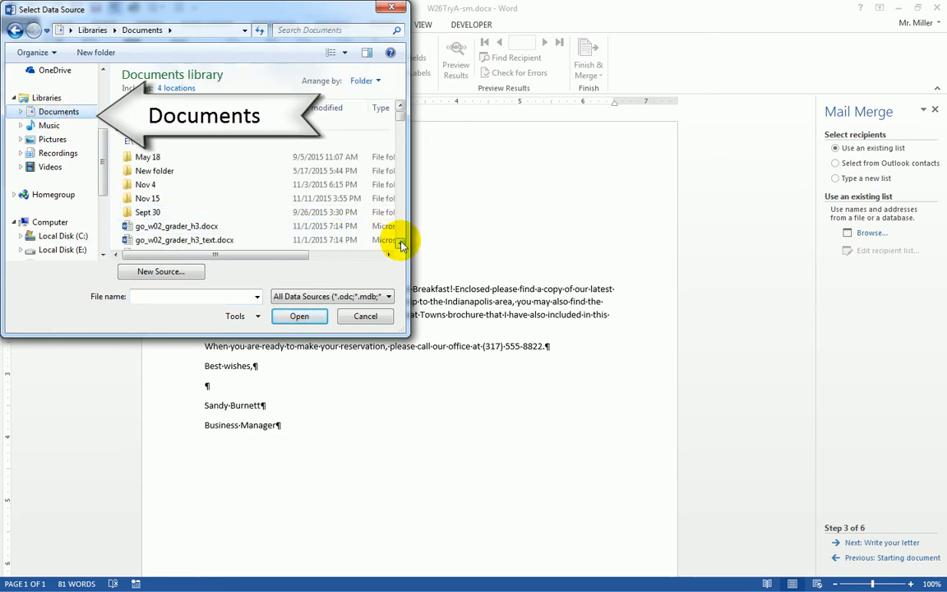
left_click(401, 244)
left_click(401, 244)
left_click(401, 244)
left_click(400, 244)
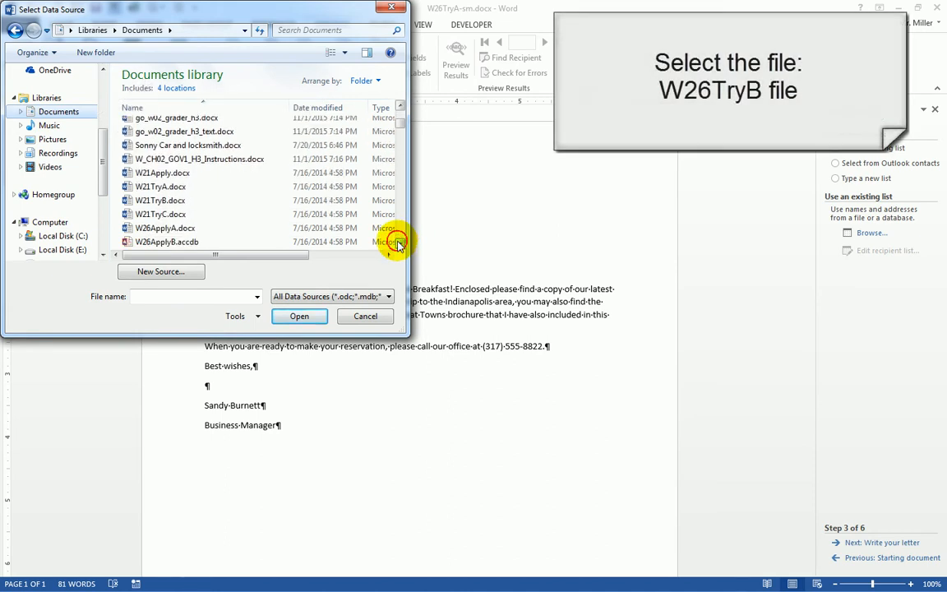
left_click(398, 243)
left_click(398, 243)
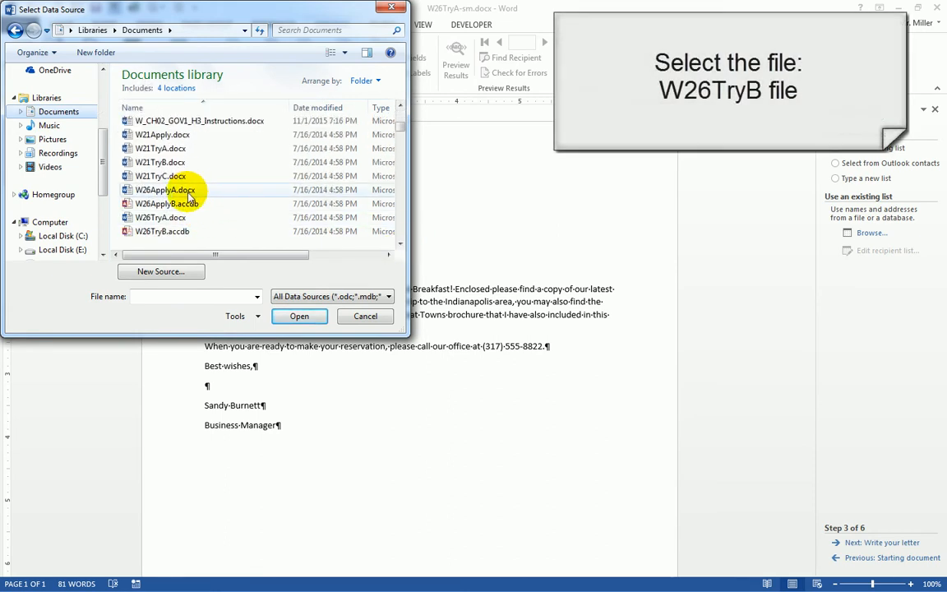
left_click(164, 235)
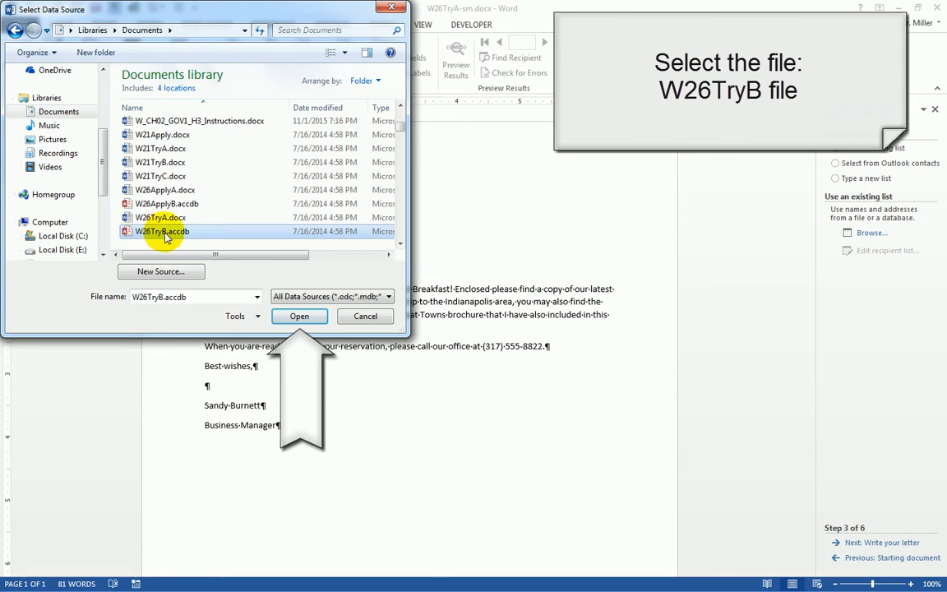
left_click(300, 317)
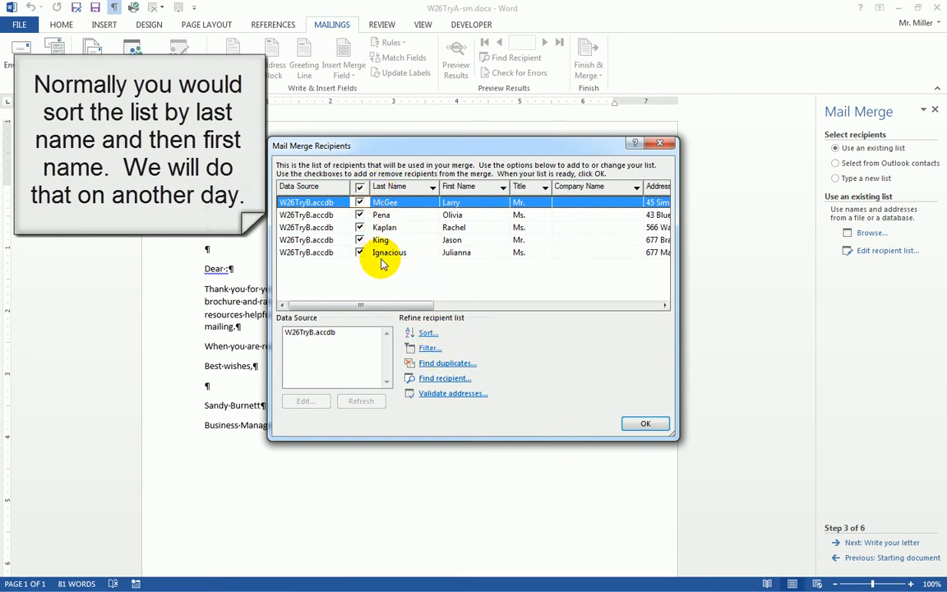
left_click(665, 307)
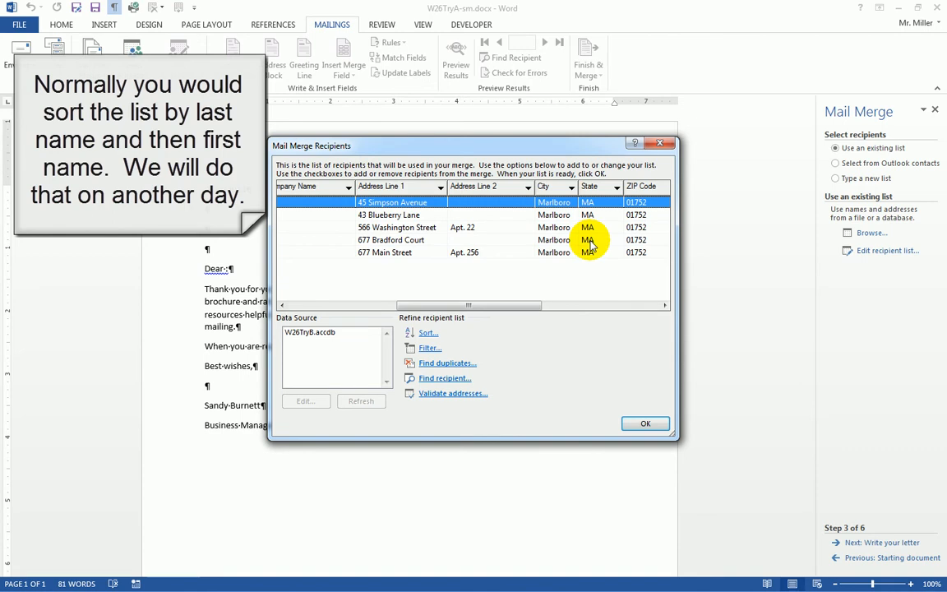
left_click_drag(455, 305, 357, 306)
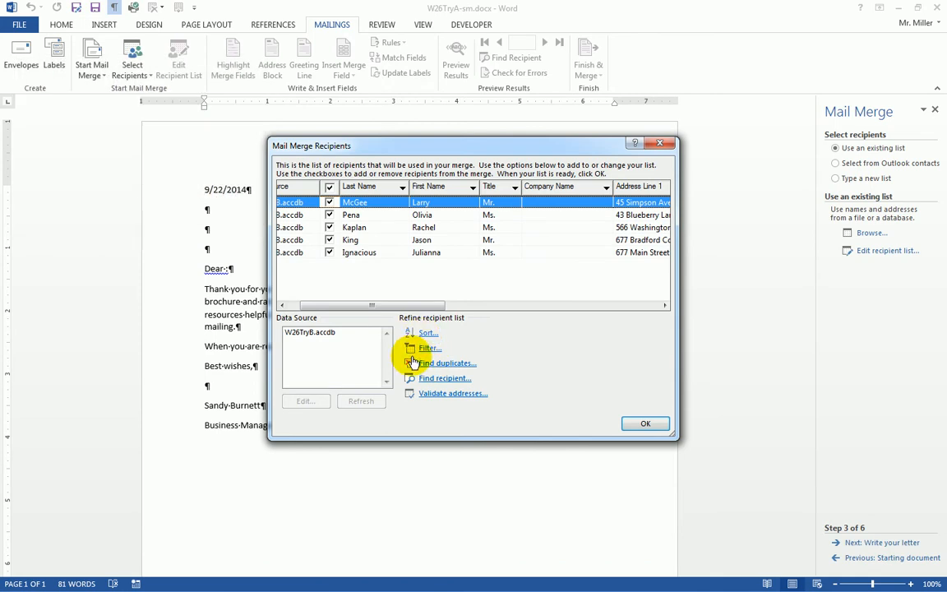
Confirm the five W26TryB recipients and go to wizard step 4 of 6, Write your letter
left_click(645, 425)
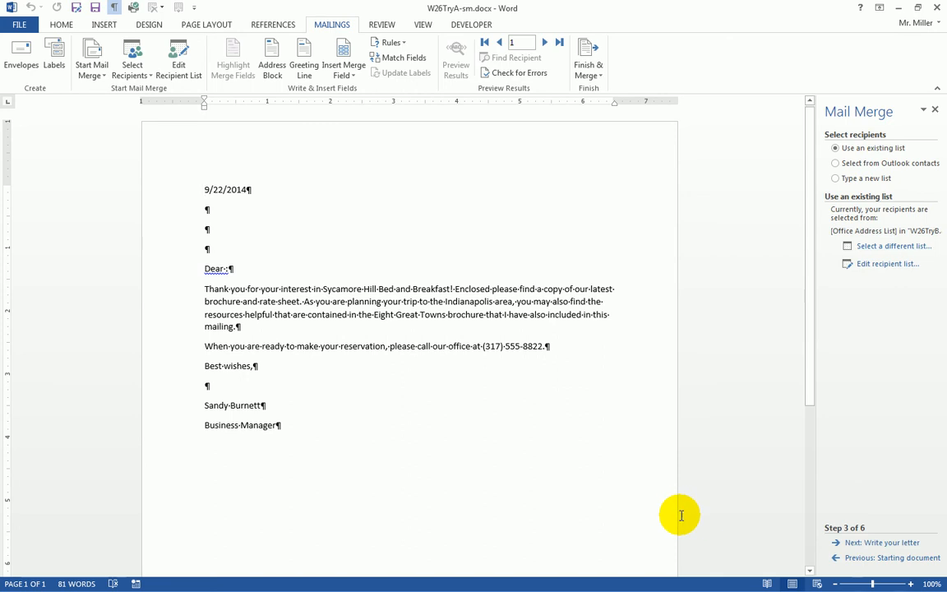
left_click(877, 546)
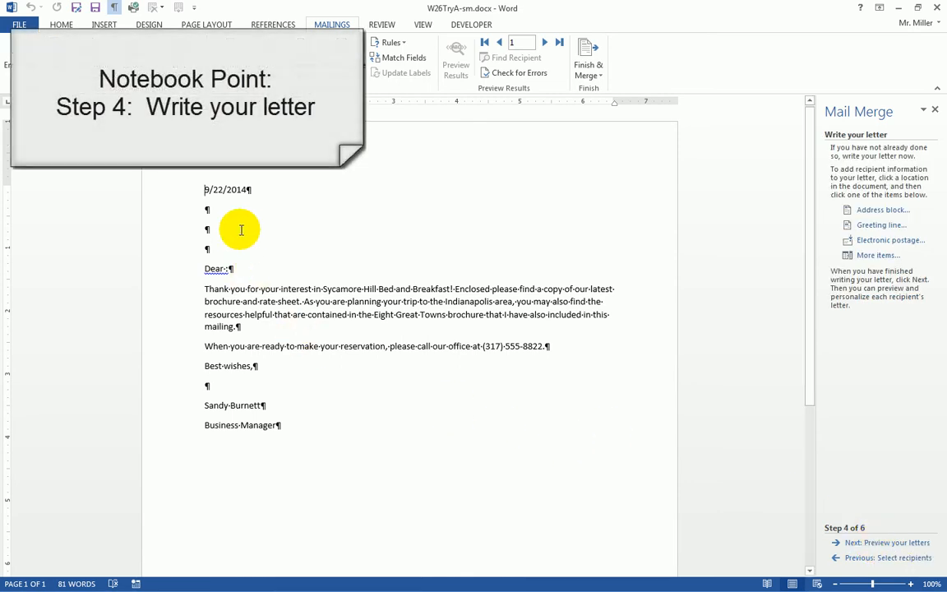
left_click(207, 189)
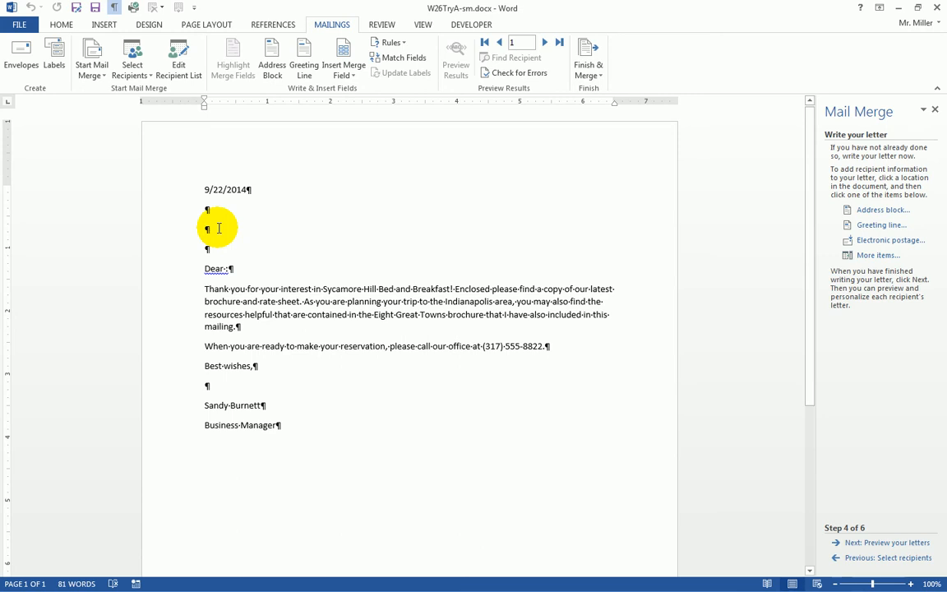
left_click(61, 25)
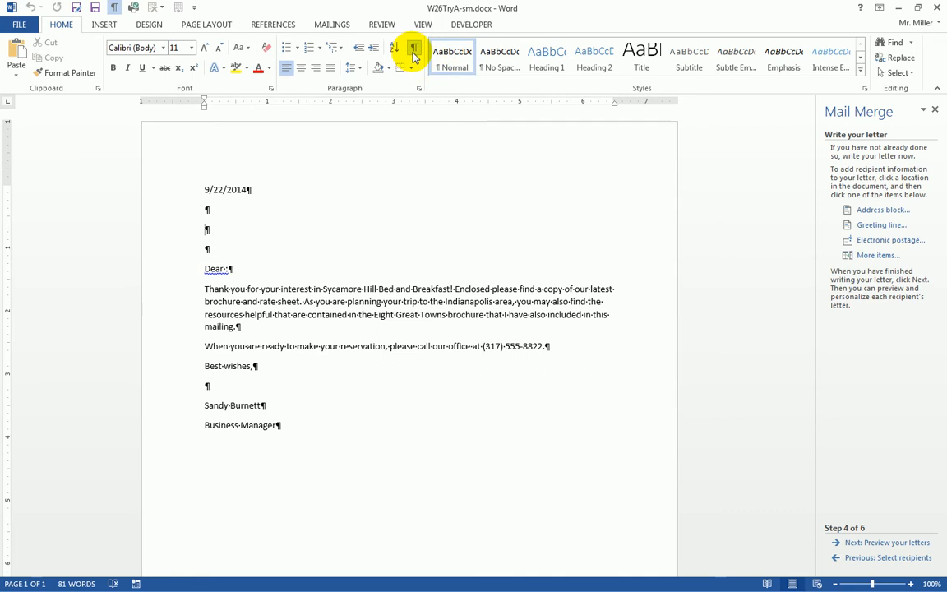
left_click(332, 23)
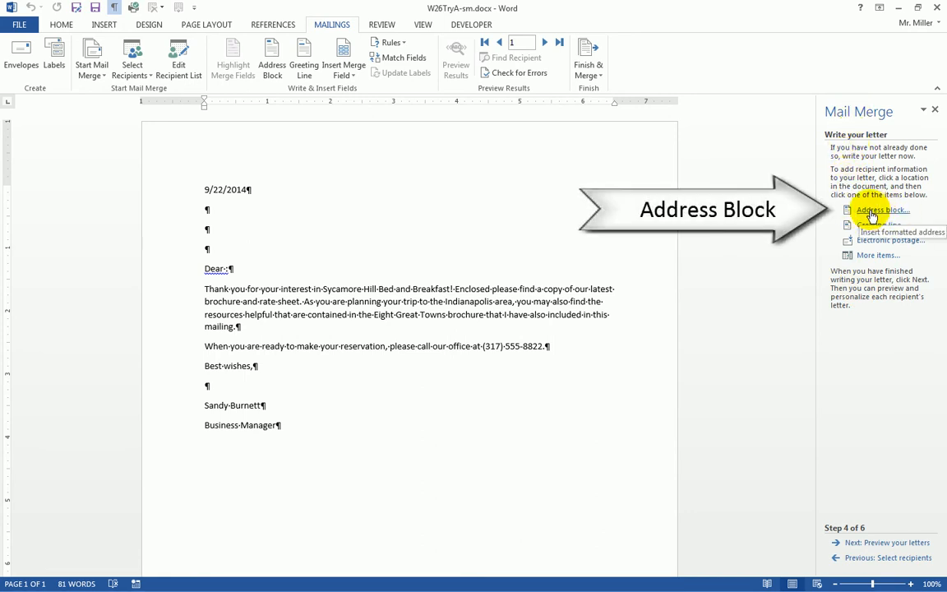
Insert an «AddressBlock» field below the 9/22/2014 date in the Mr. Joshua Randall Jr. name format
left_click(208, 229)
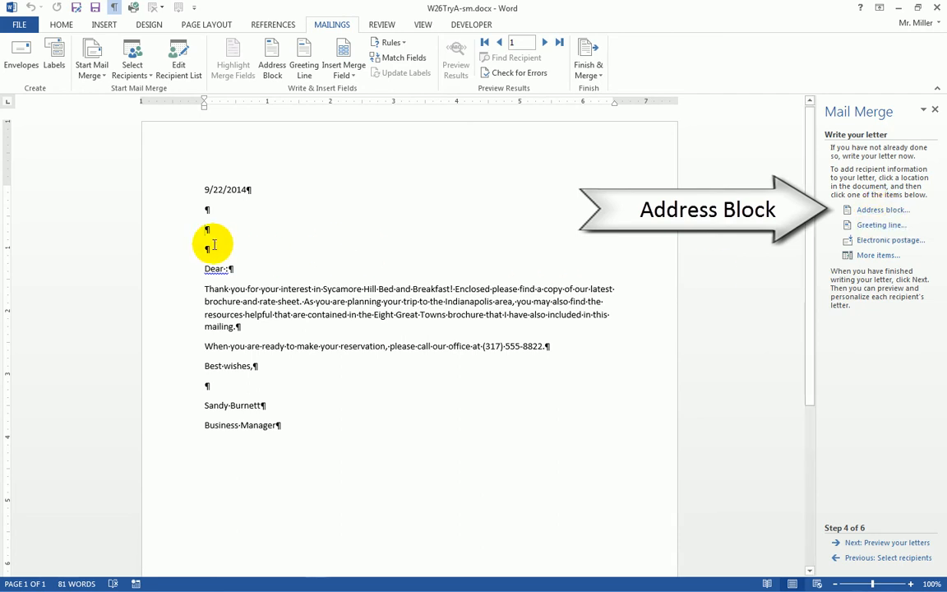
left_click(878, 210)
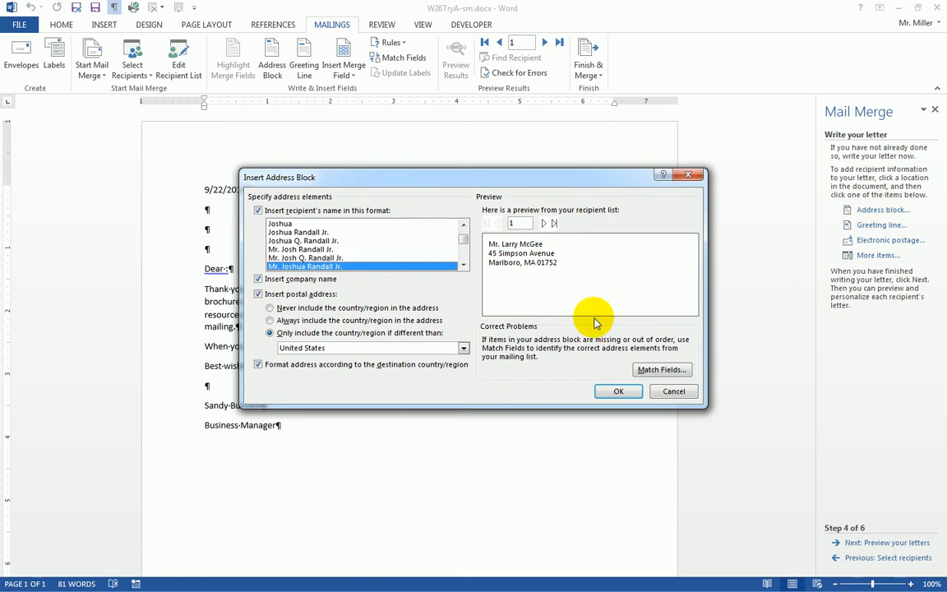
left_click(298, 258)
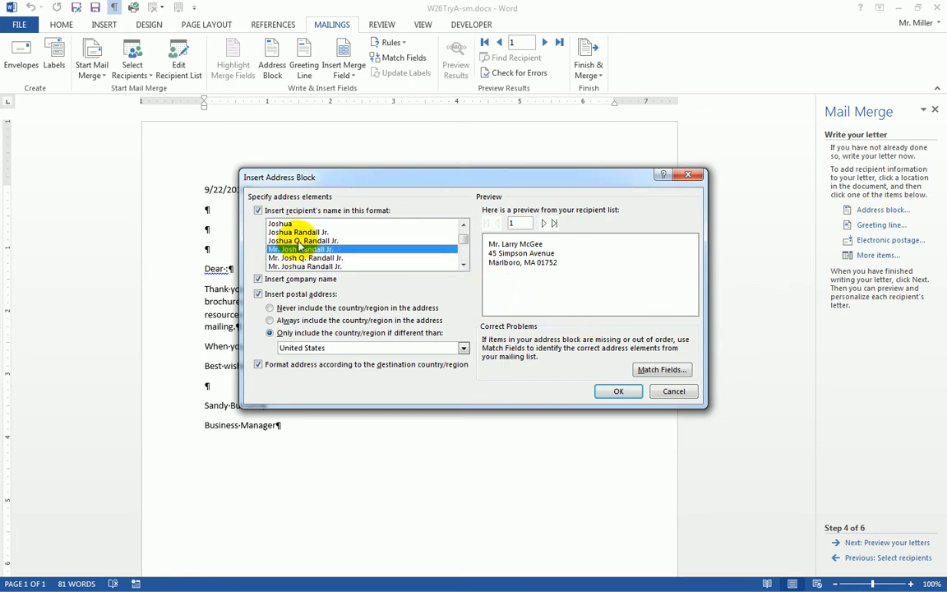
left_click(292, 240)
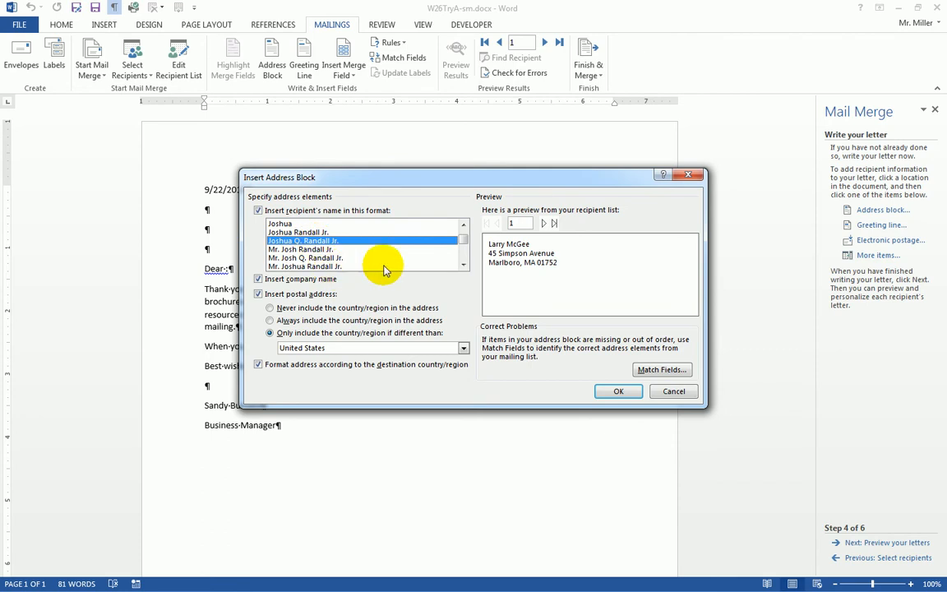
left_click(463, 264)
left_click(463, 264)
left_click(320, 251)
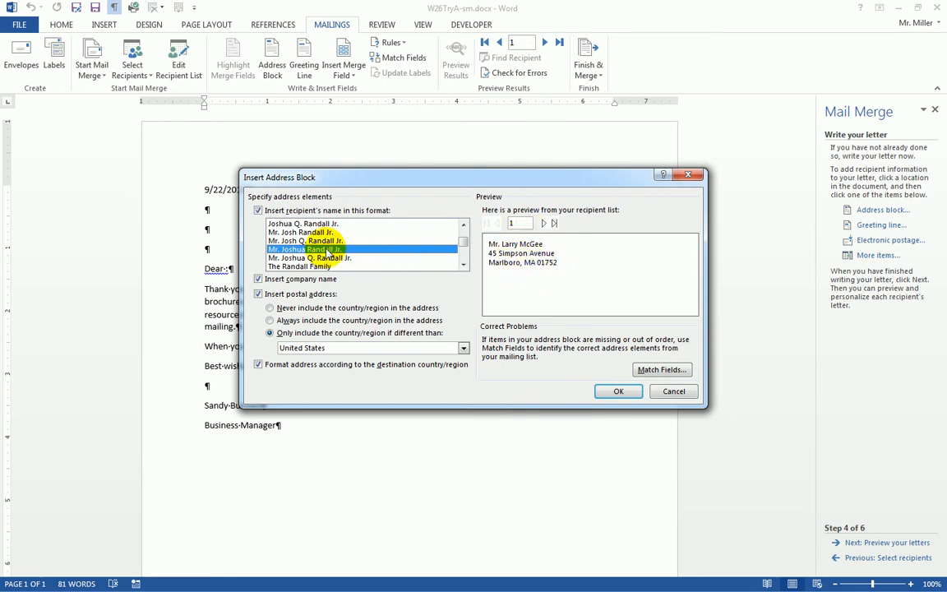
left_click(618, 392)
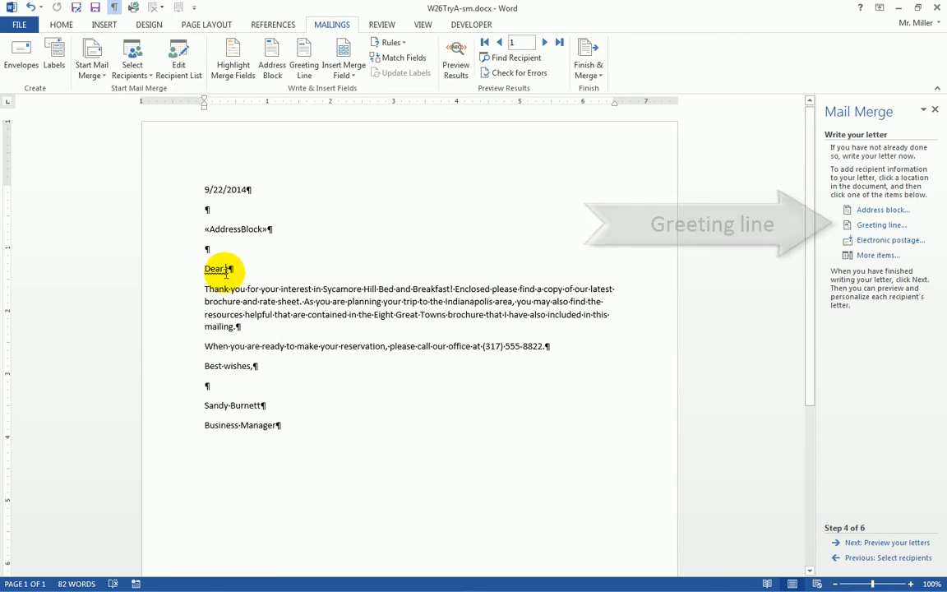
Zoom in on the letter and put the cursor between Dear and the colon
left_click(910, 584)
left_click(910, 584)
left_click(910, 583)
left_click(910, 584)
left_click(910, 584)
left_click(910, 584)
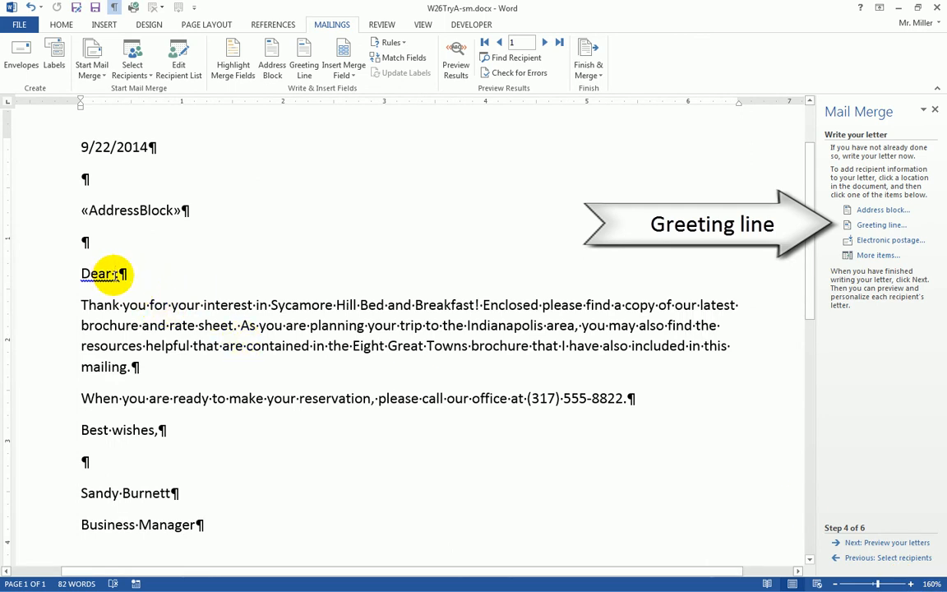
left_click(115, 273)
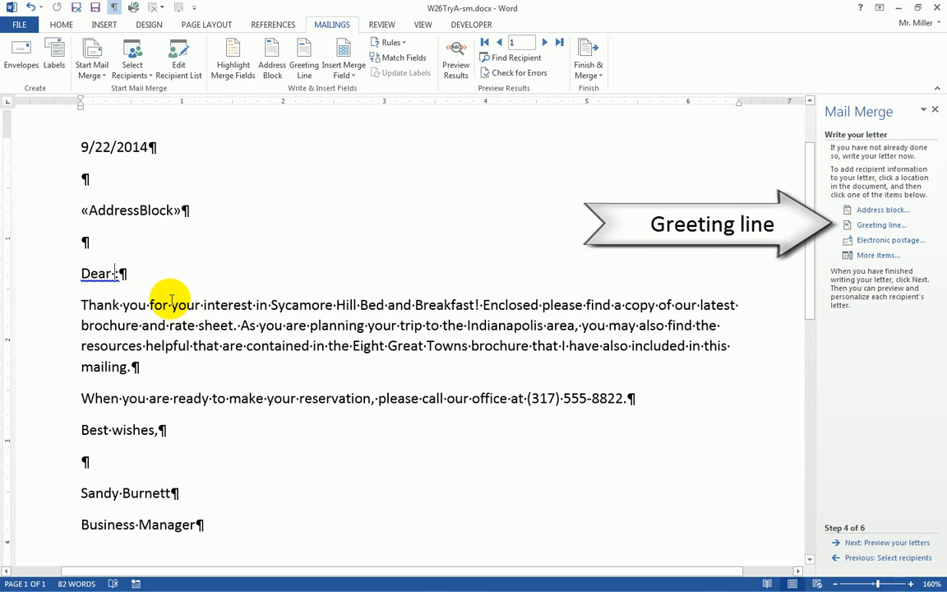
Insert a «GreetingLine» field after Dear with the name punctuation set to (none)
left_click(875, 228)
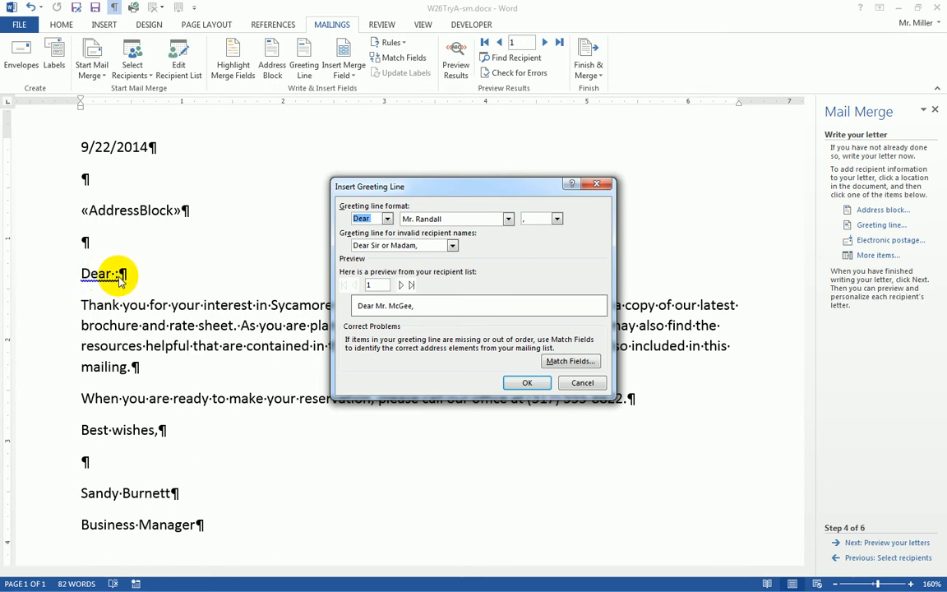
left_click(556, 220)
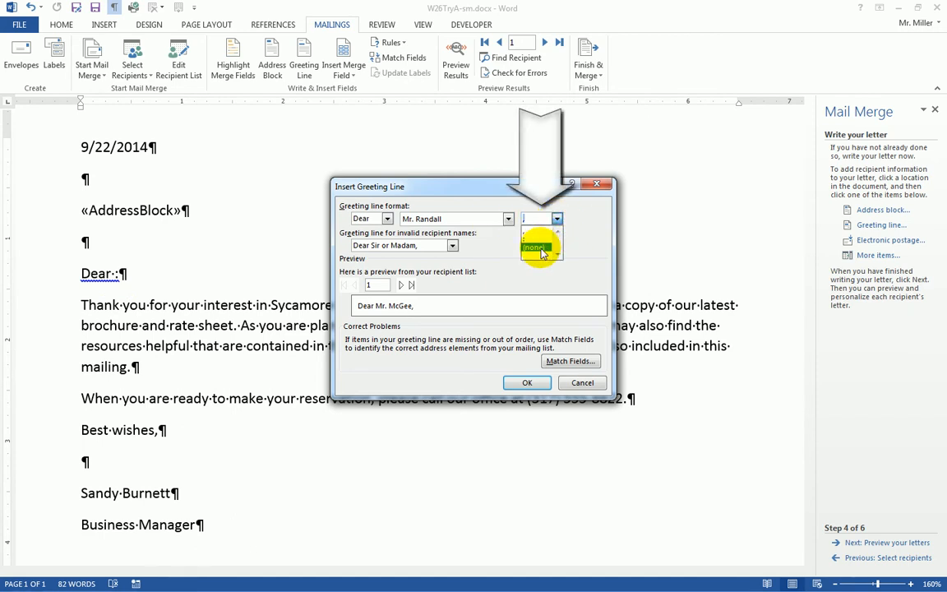
left_click(539, 249)
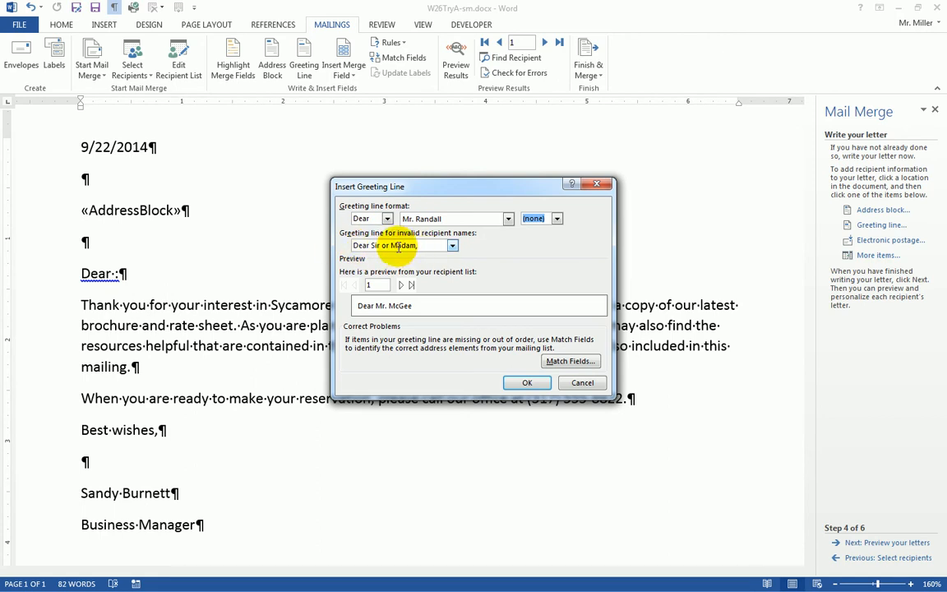
left_click(530, 384)
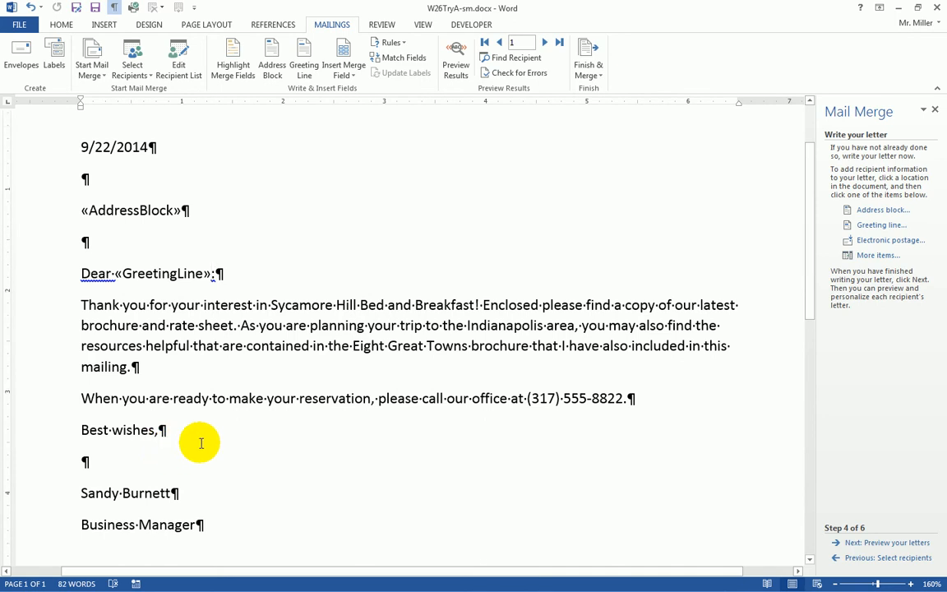
Advance the Mail Merge wizard to Step 5 to preview recipient 1's letter
scroll(201, 444, "down", 1)
scroll(206, 444, "up", 1)
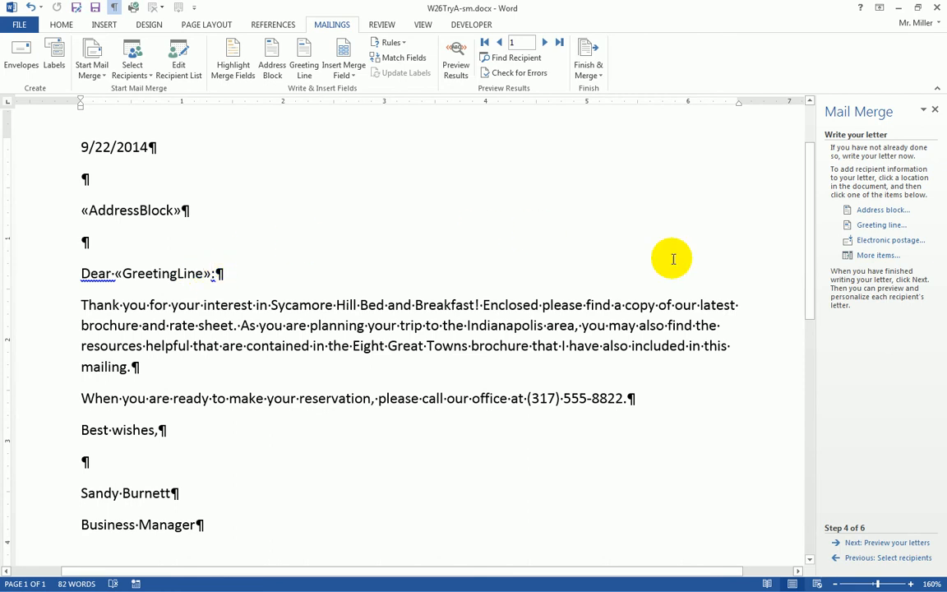
left_click(875, 545)
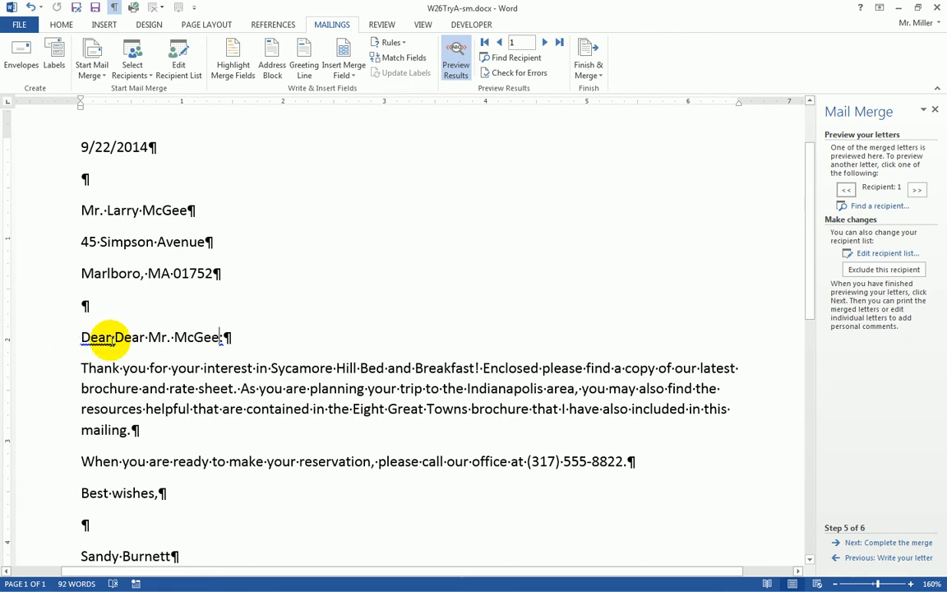
Return to Step 4 so «AddressBlock» and «GreetingLine» fields show again
left_click(141, 340)
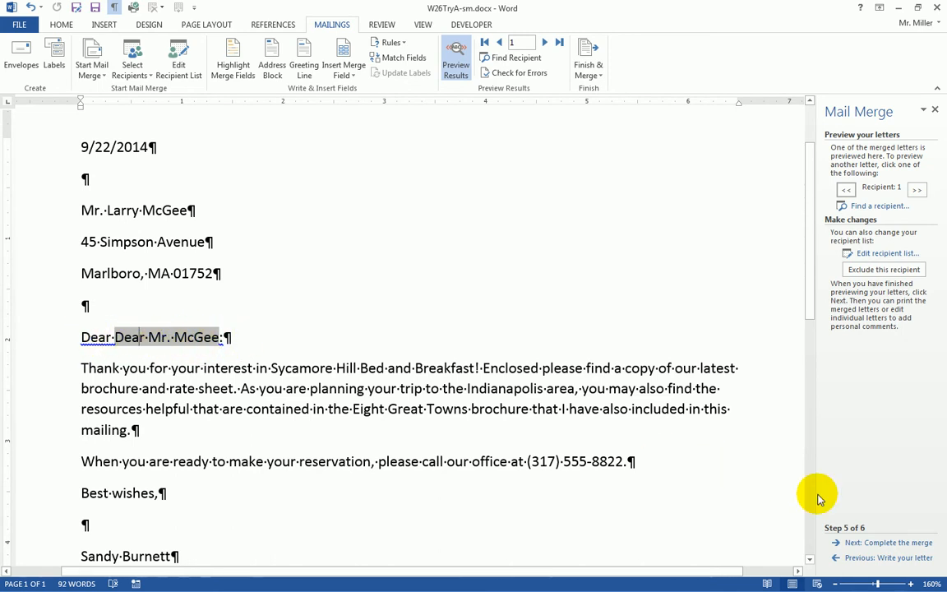
left_click(866, 559)
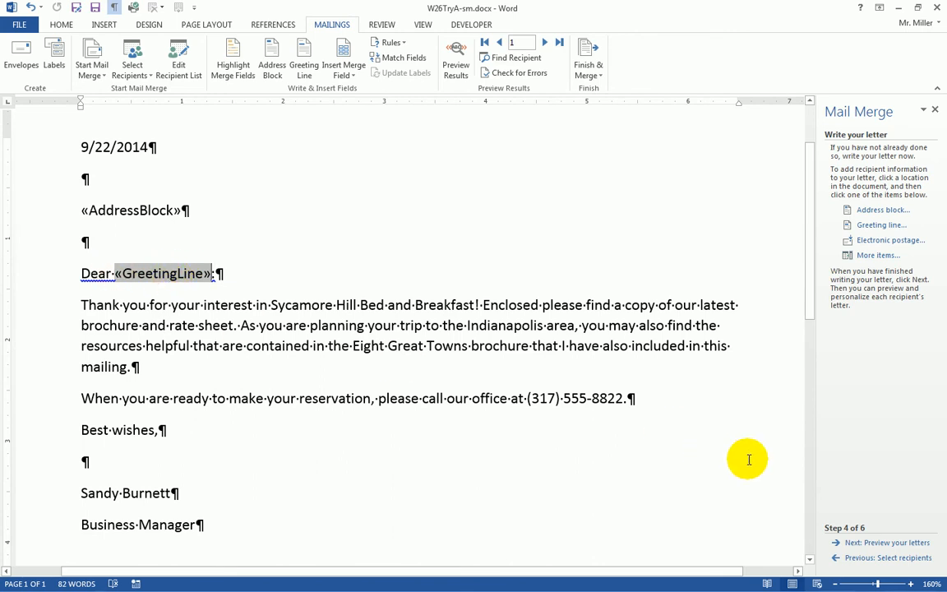
In the Step 5 preview, delete the duplicate Dear from recipient 1's greeting
left_click(873, 544)
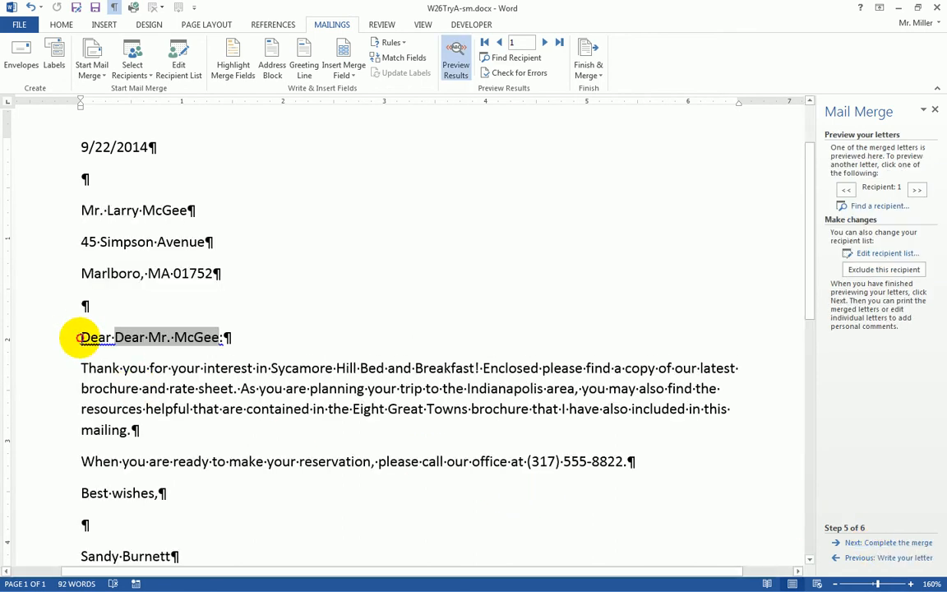
left_click(81, 337)
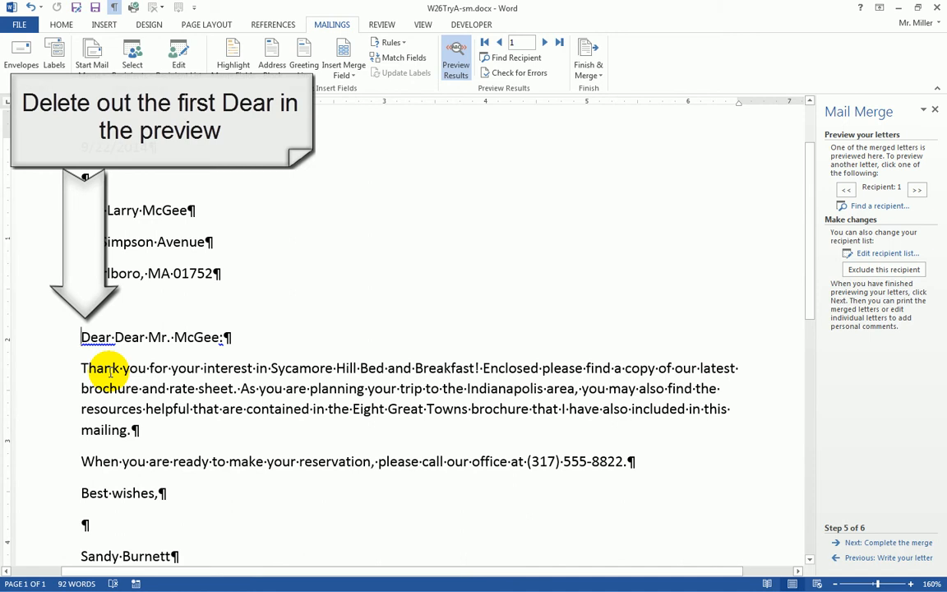
key("Delete")
key("Delete")
key("Delete")
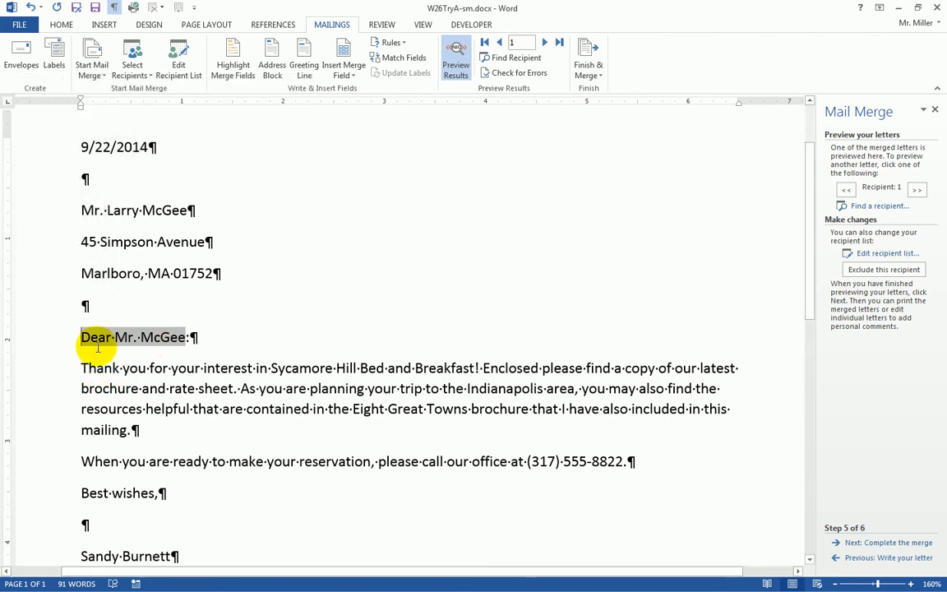
left_click(213, 338)
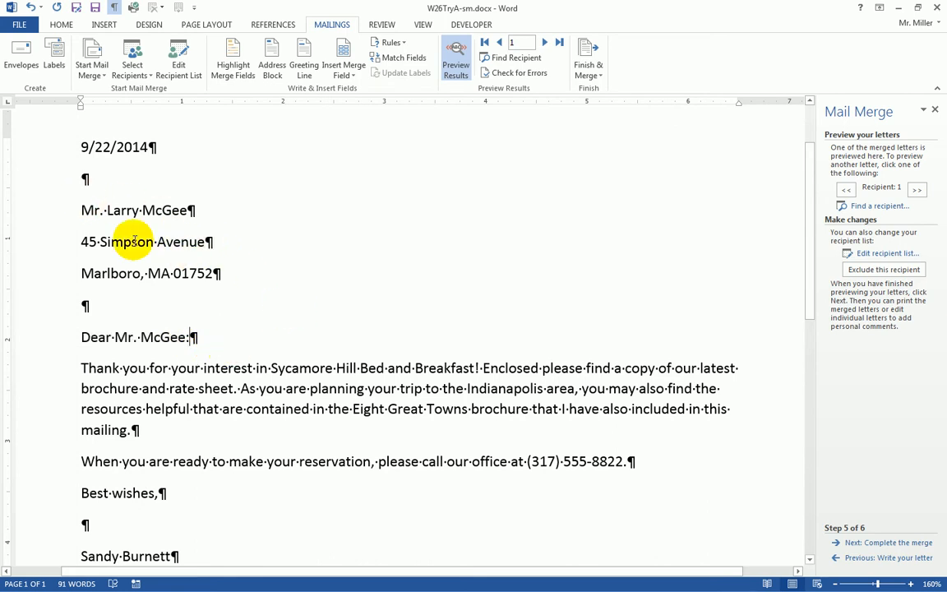
left_click(45, 212)
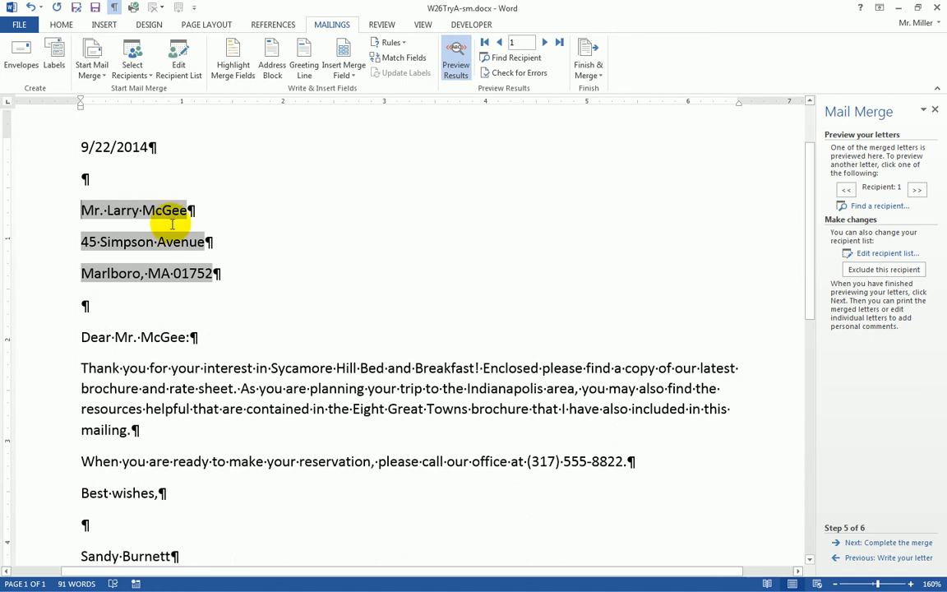
Apply the No Spacing style to recipient 1's three address lines
left_click(42, 236)
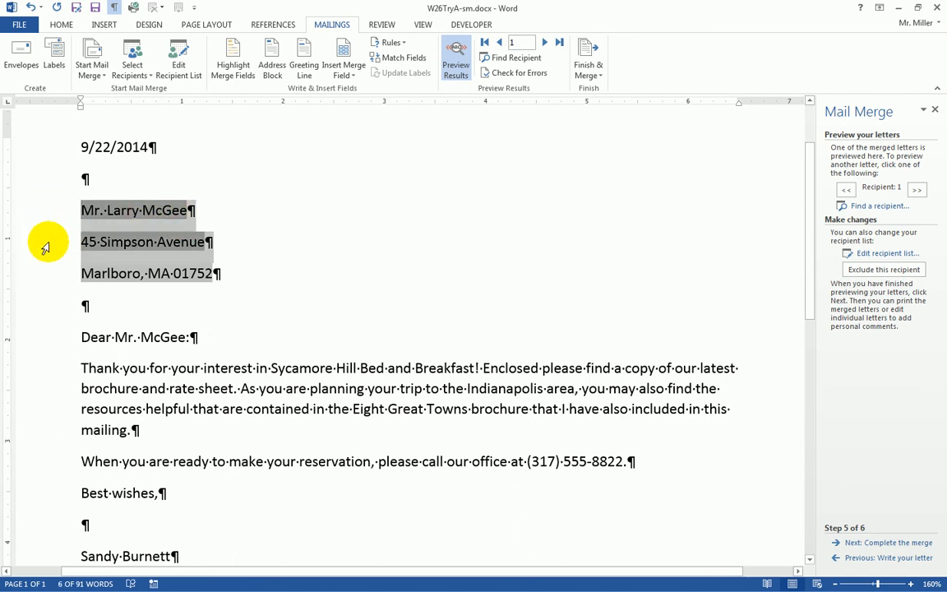
left_click_drag(42, 211, 41, 271)
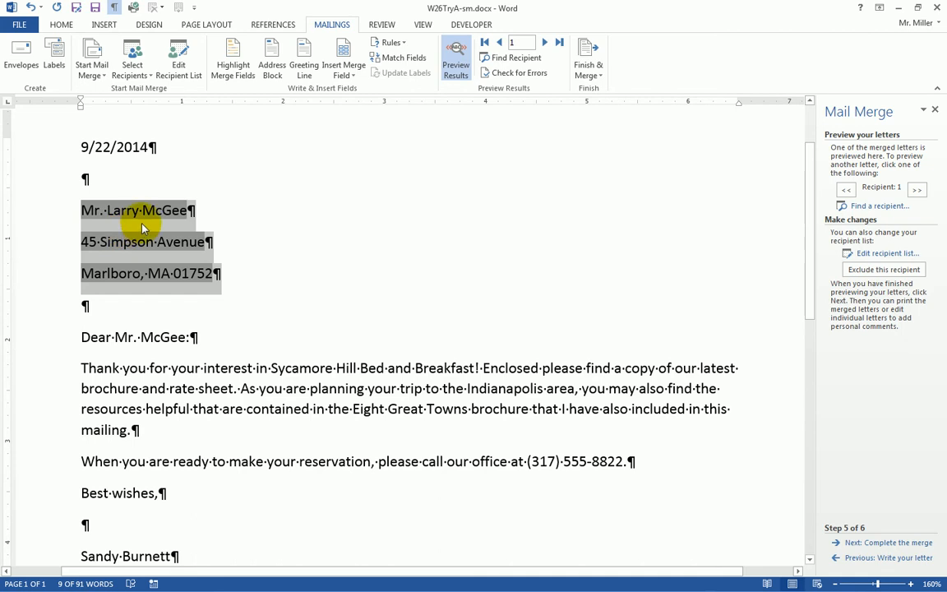
left_click(62, 25)
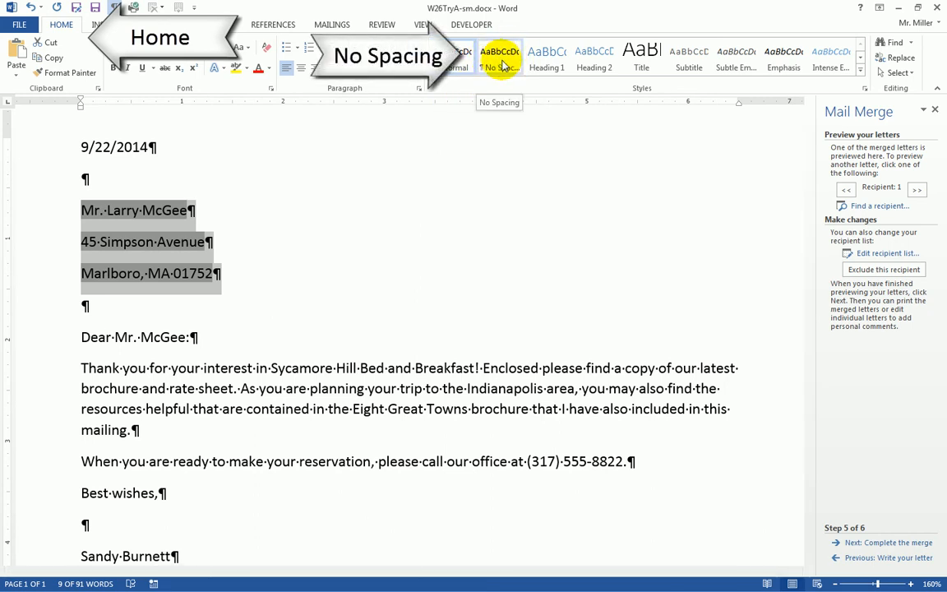
left_click(500, 66)
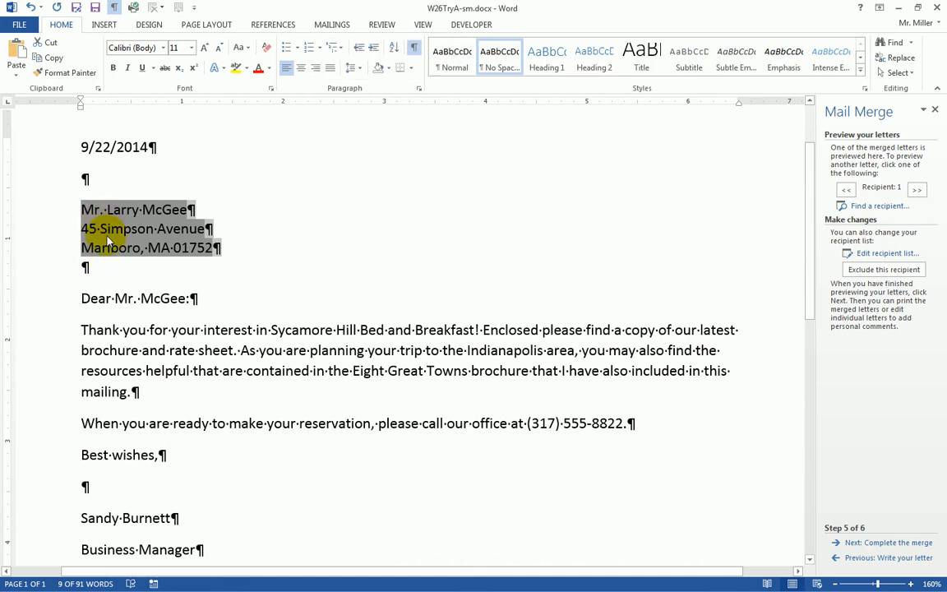
left_click(245, 215)
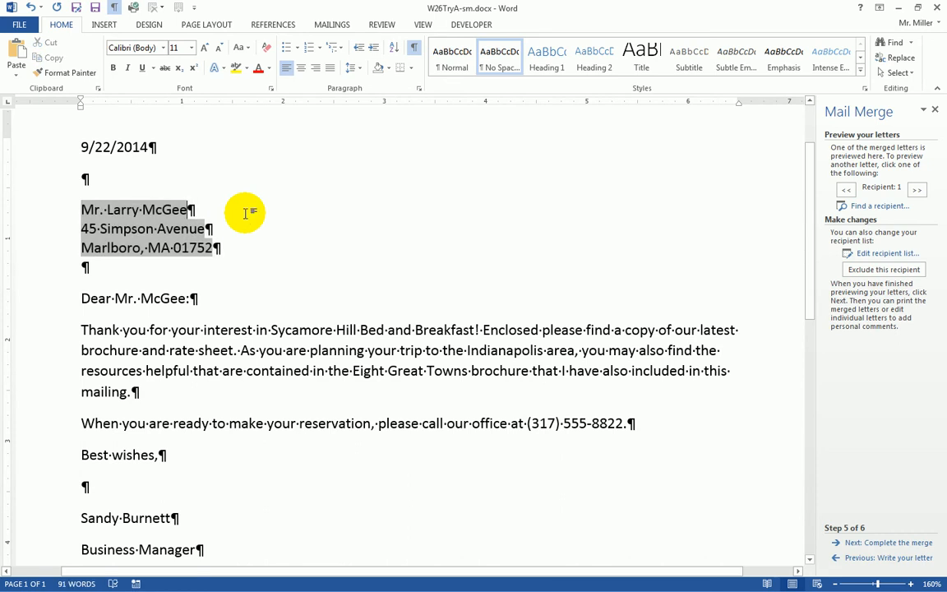
Page through the merge previews for recipients 2, 3 and 4
left_click(265, 343)
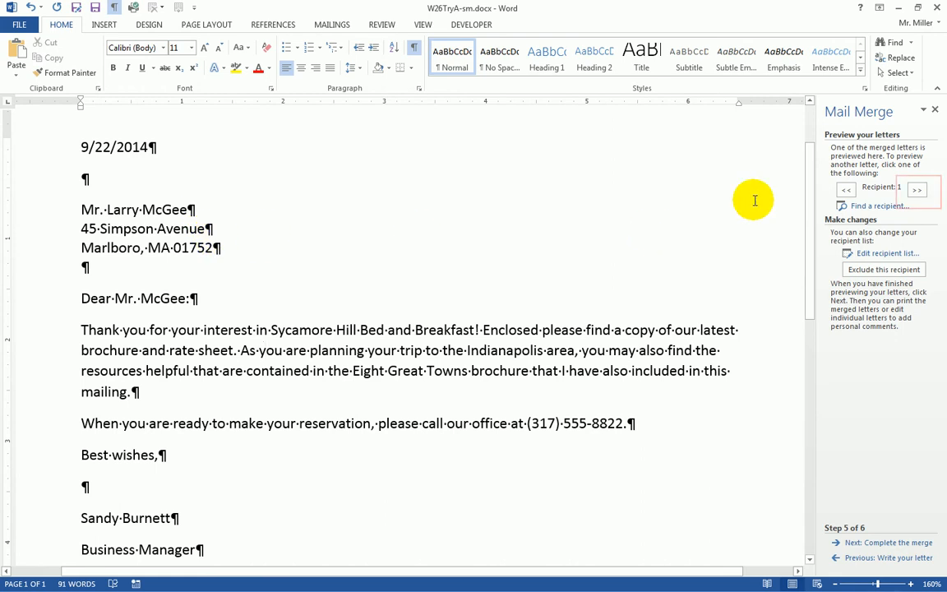
left_click(917, 190)
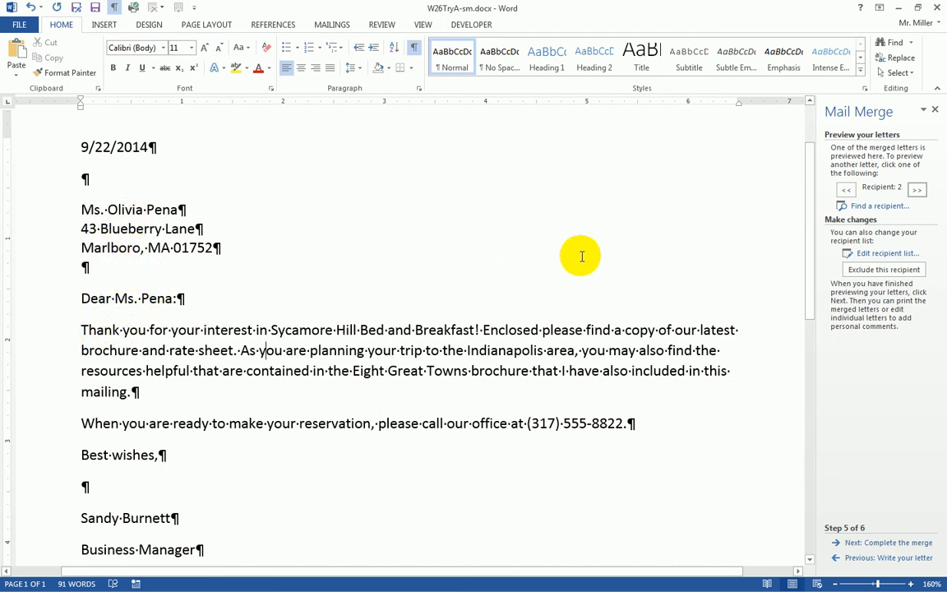
left_click(915, 190)
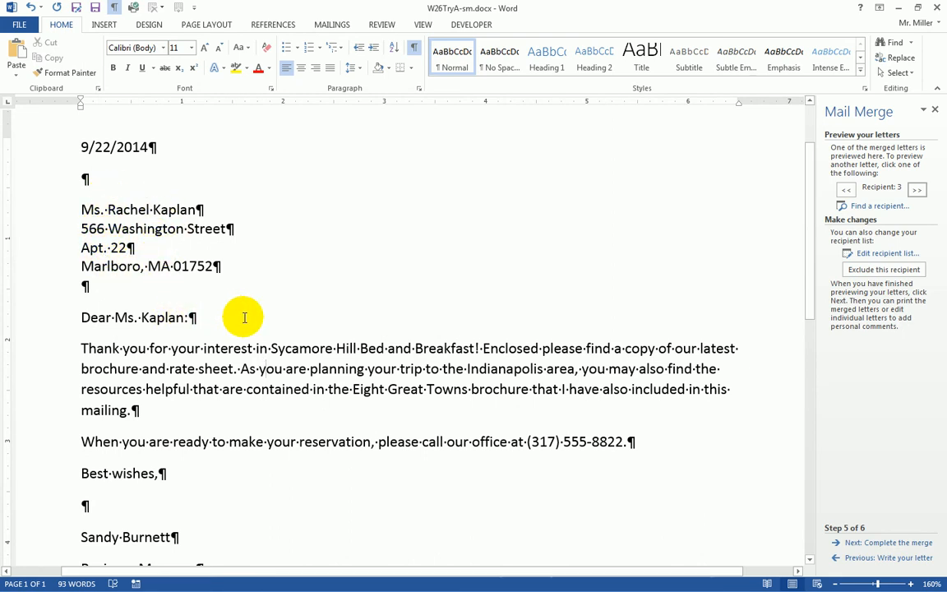
left_click(917, 189)
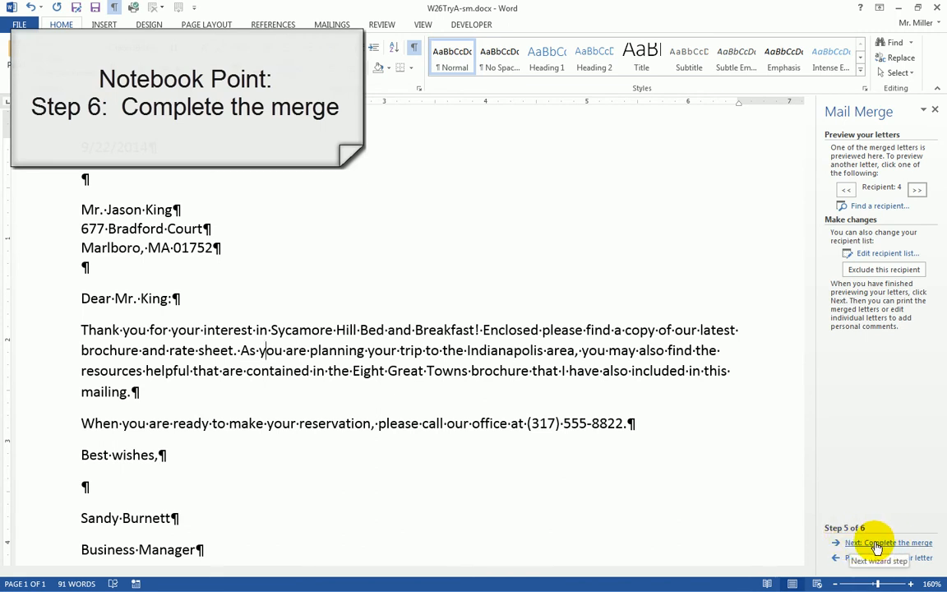
Complete the merge via Edit individual letters, merging All records into Letters1
left_click(876, 545)
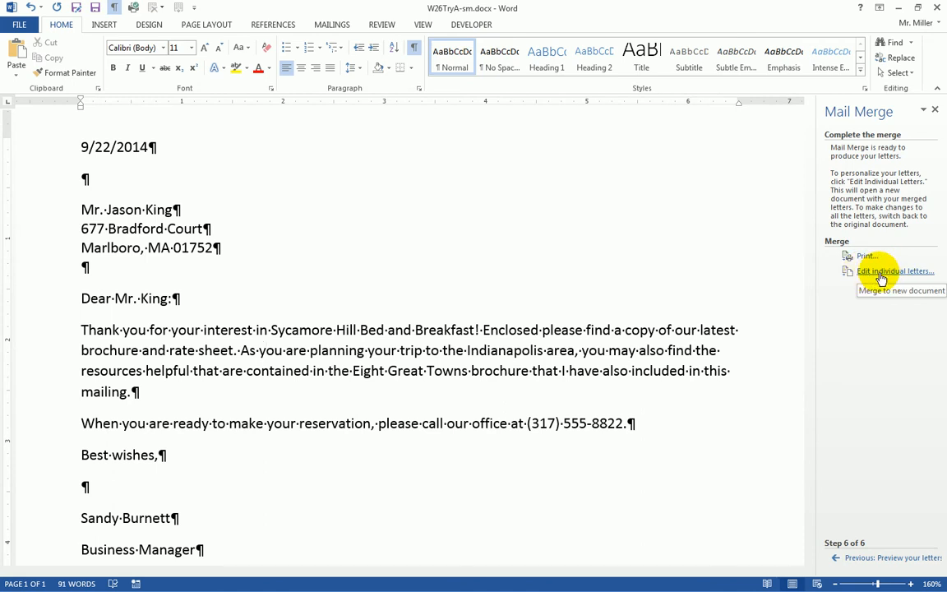
left_click(881, 275)
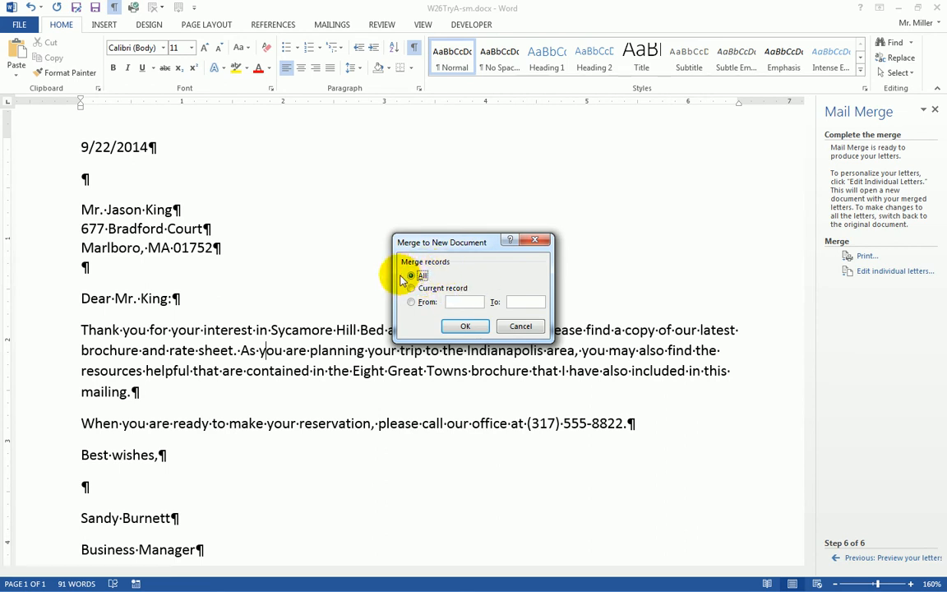
left_click(465, 329)
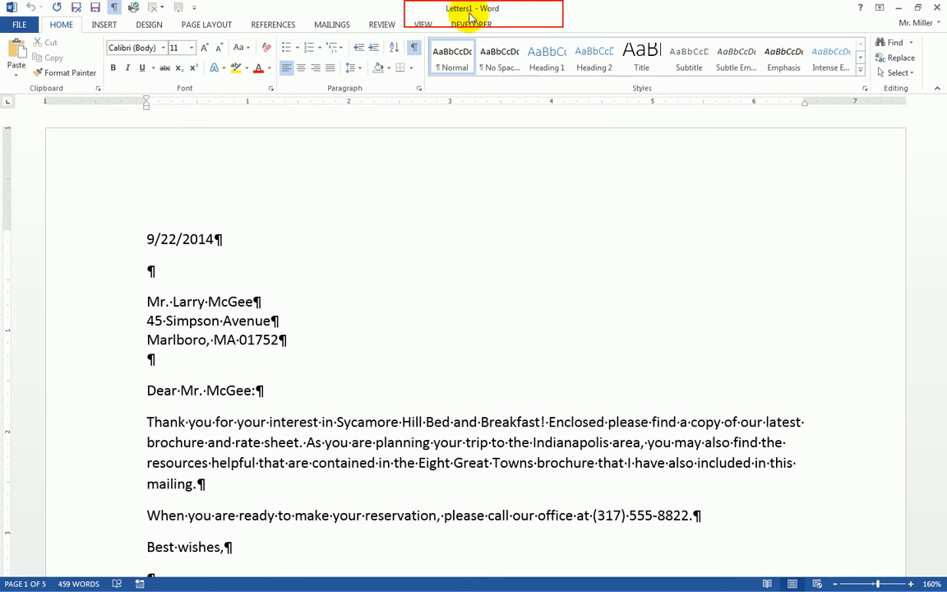
left_click(305, 307)
scroll(305, 308, "down", 5)
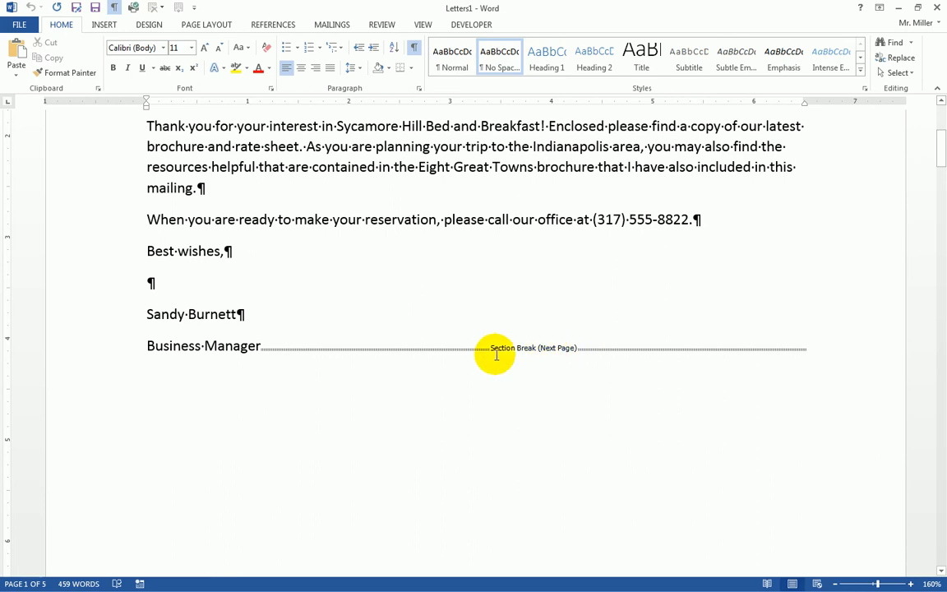
scroll(281, 352, "down", 10)
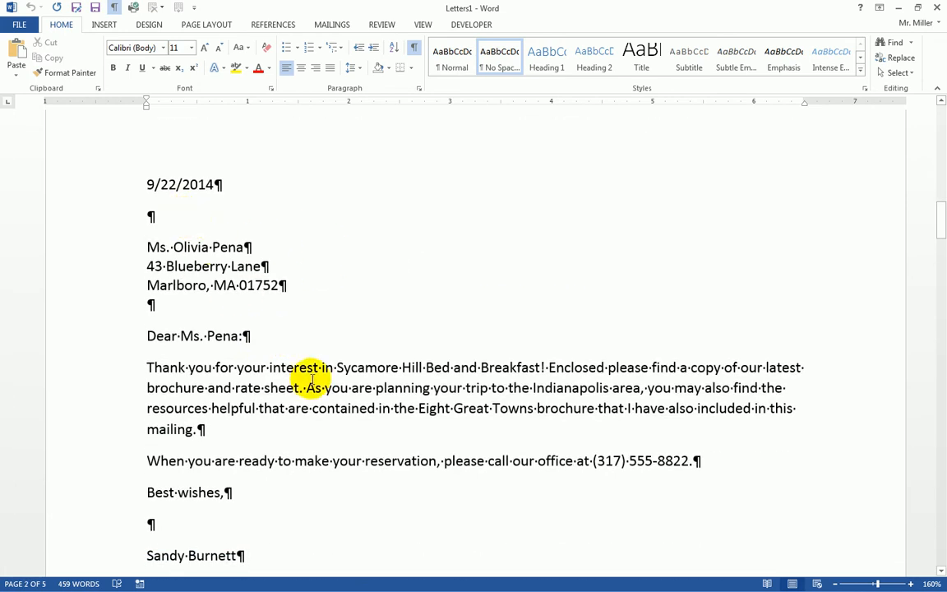
scroll(303, 378, "down", 12)
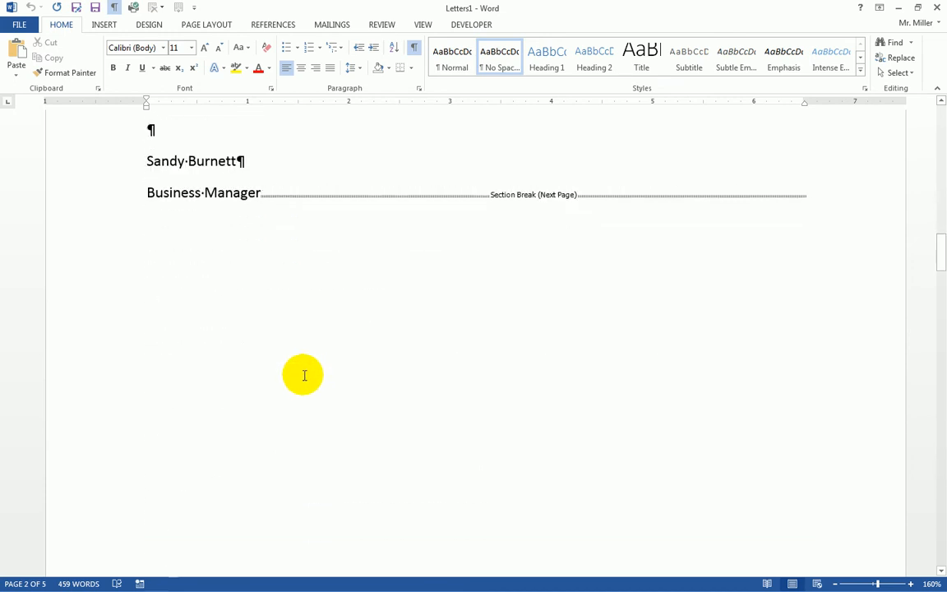
scroll(305, 378, "down", 7)
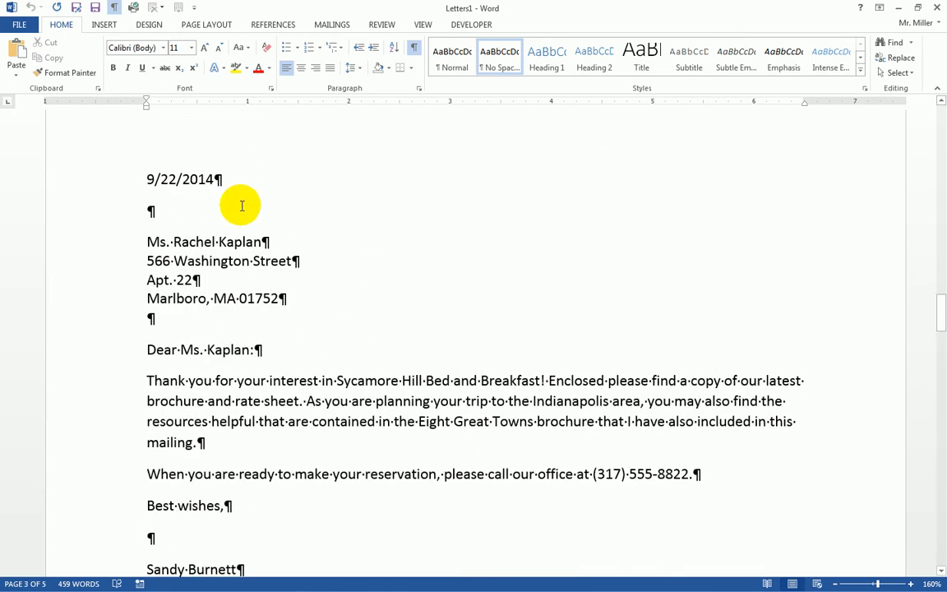
scroll(362, 396, "down", 1)
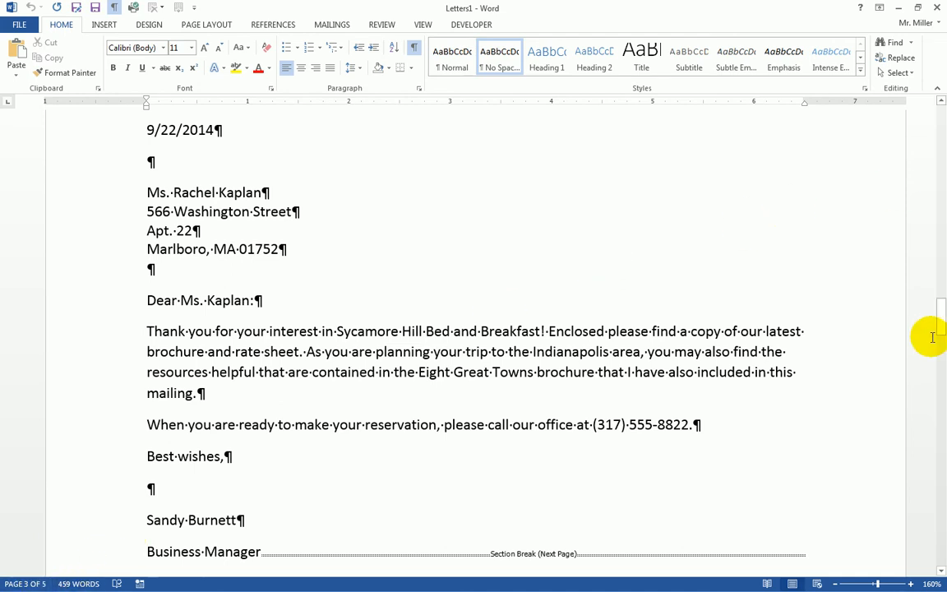
left_click_drag(940, 327, 936, 111)
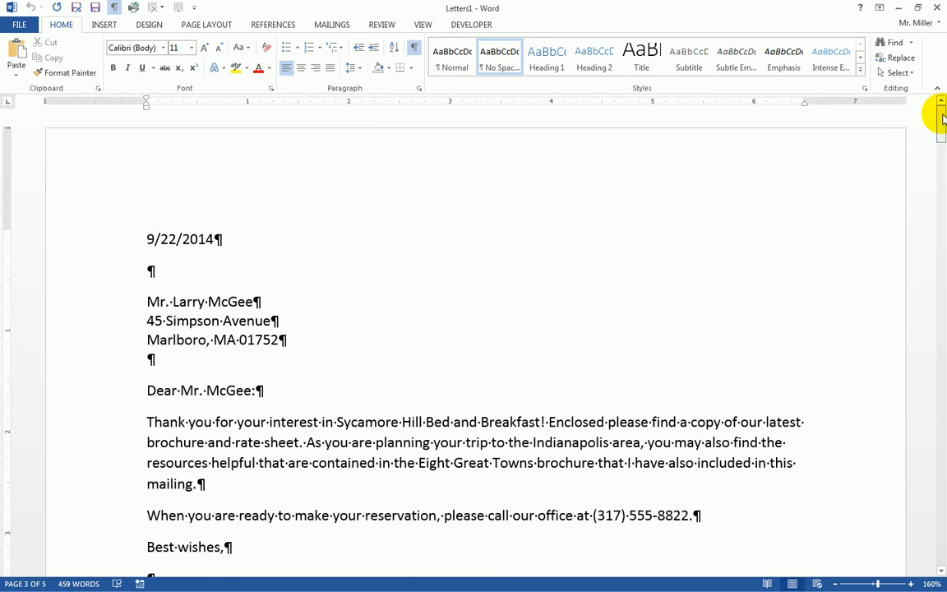
left_click(300, 302)
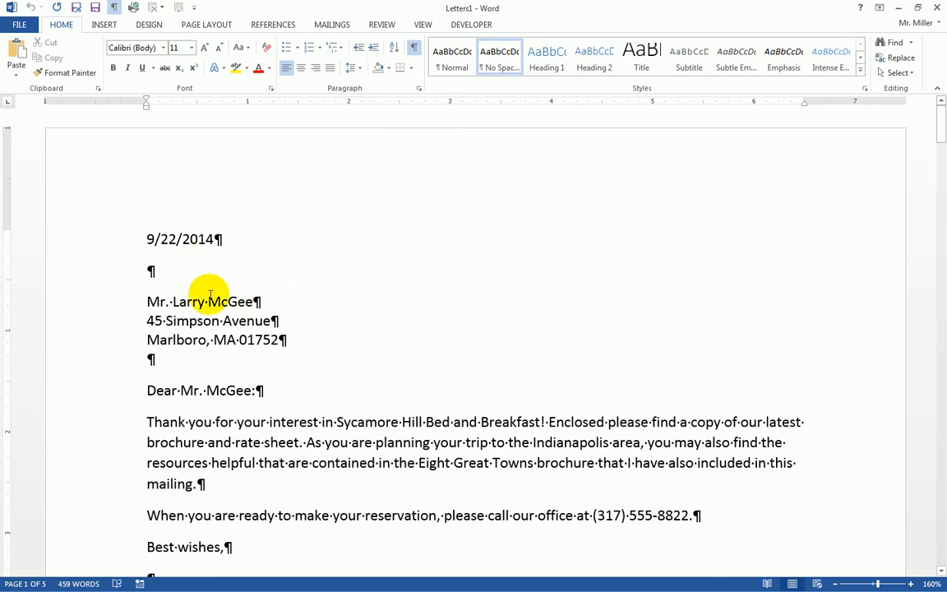
left_click_drag(179, 301, 232, 300)
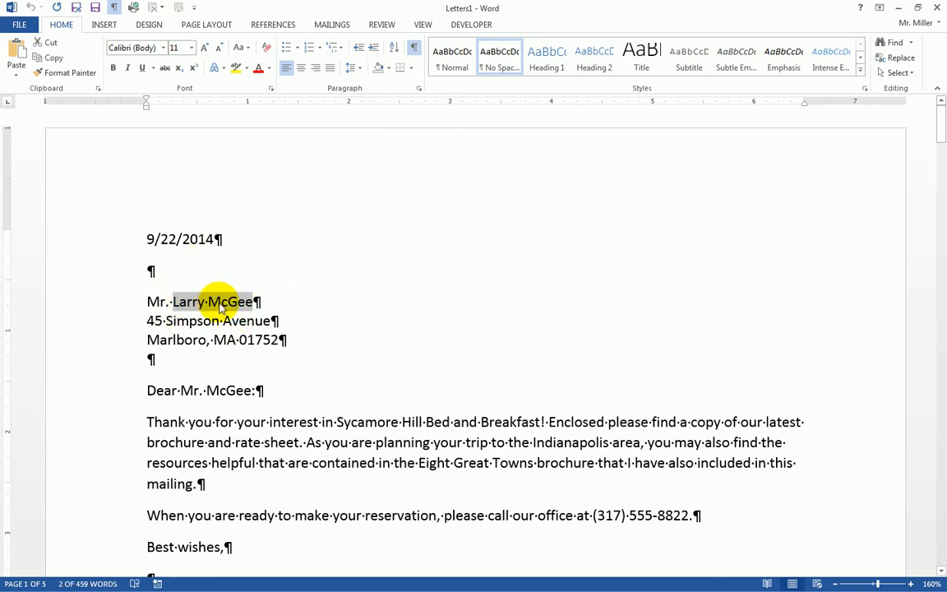
scroll(236, 334, "down", 3)
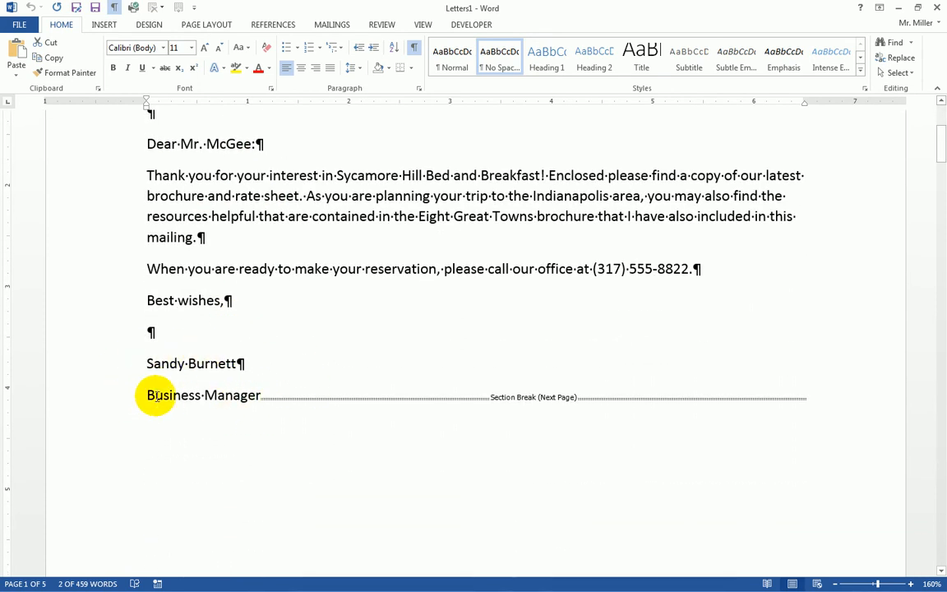
Add 'PS I look forward to seeing you this weekend.' two lines below Business Manager
left_click(261, 396)
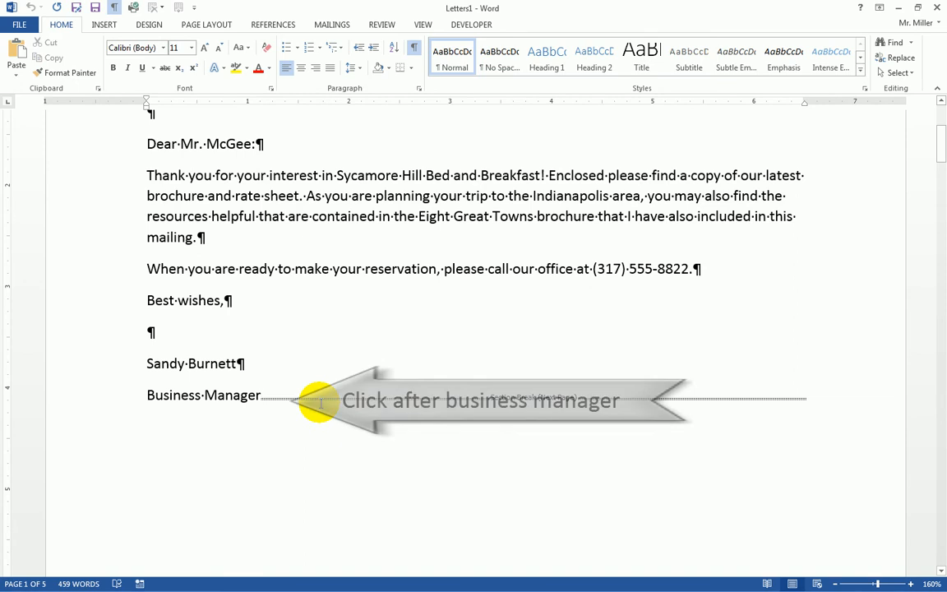
key("Return")
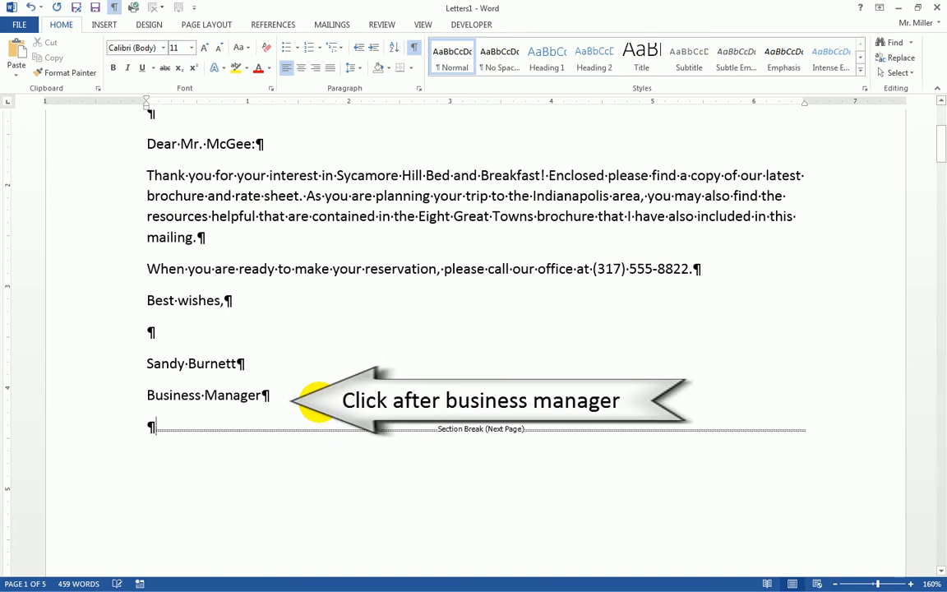
key("Return")
key("Return")
type("P")
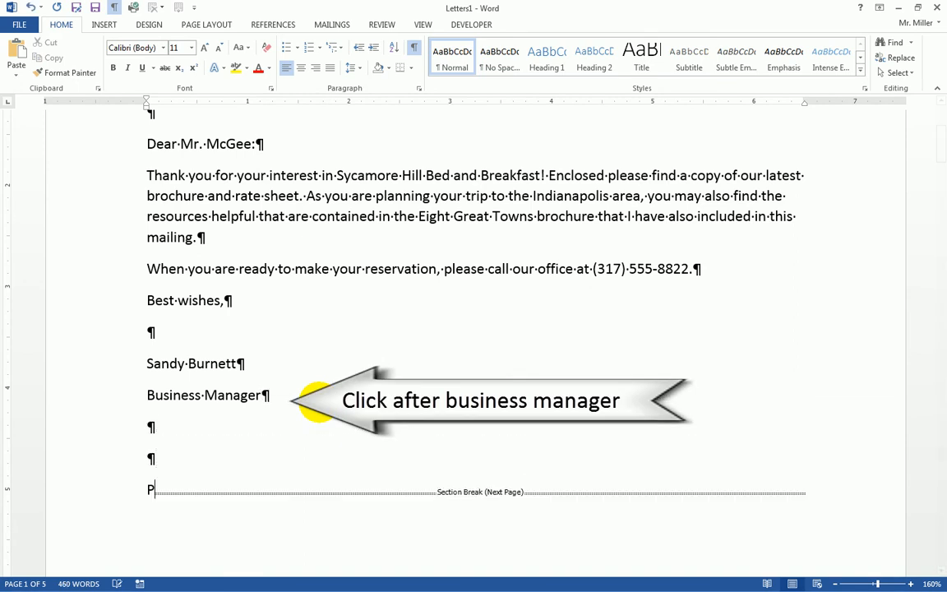
type("S")
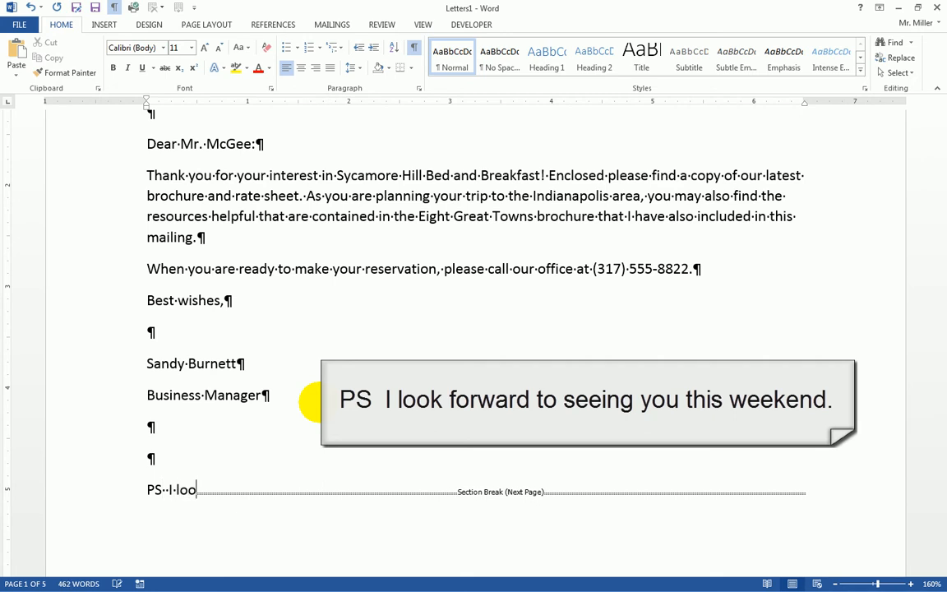
type("  I lookfow")
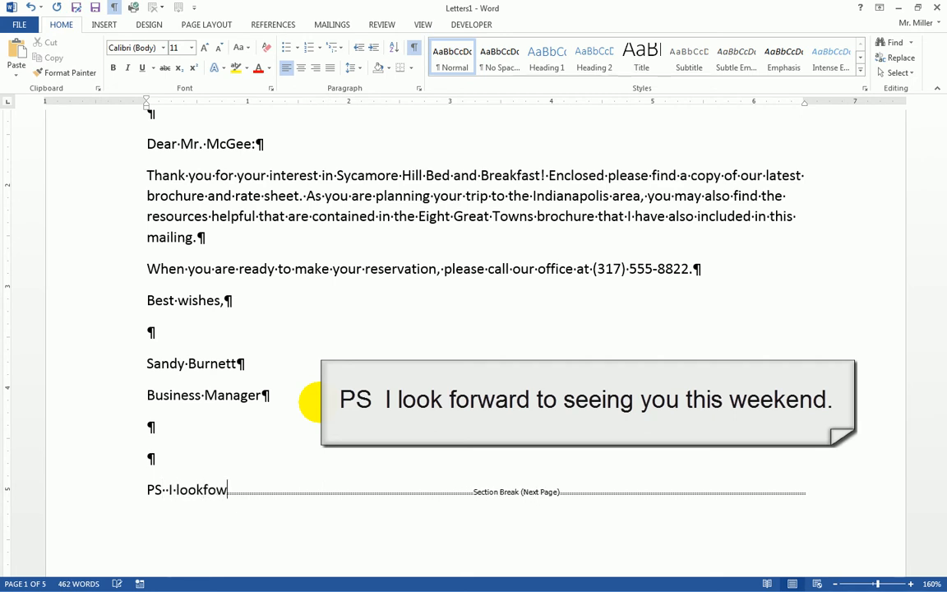
type("ard to s")
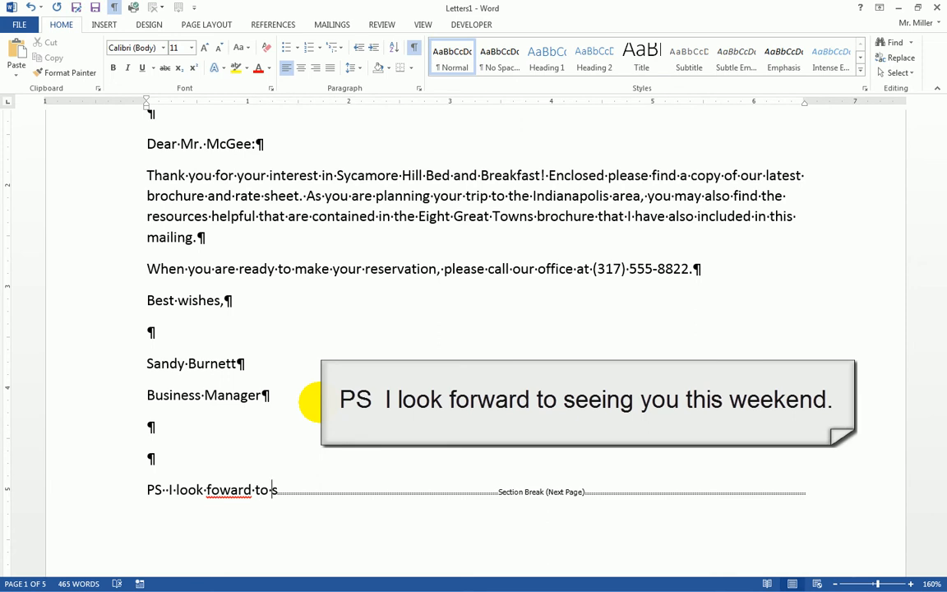
type(" r")
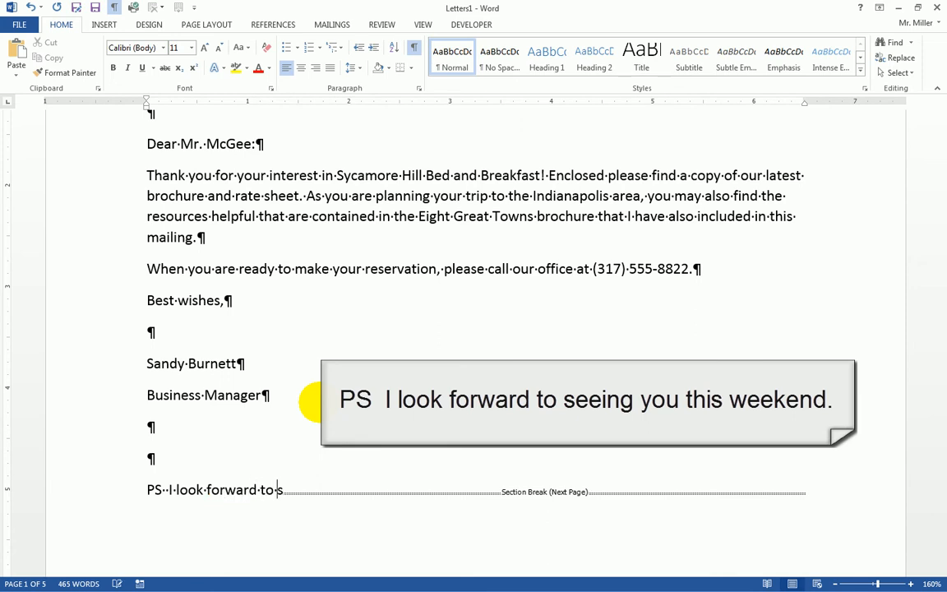
type("ng")
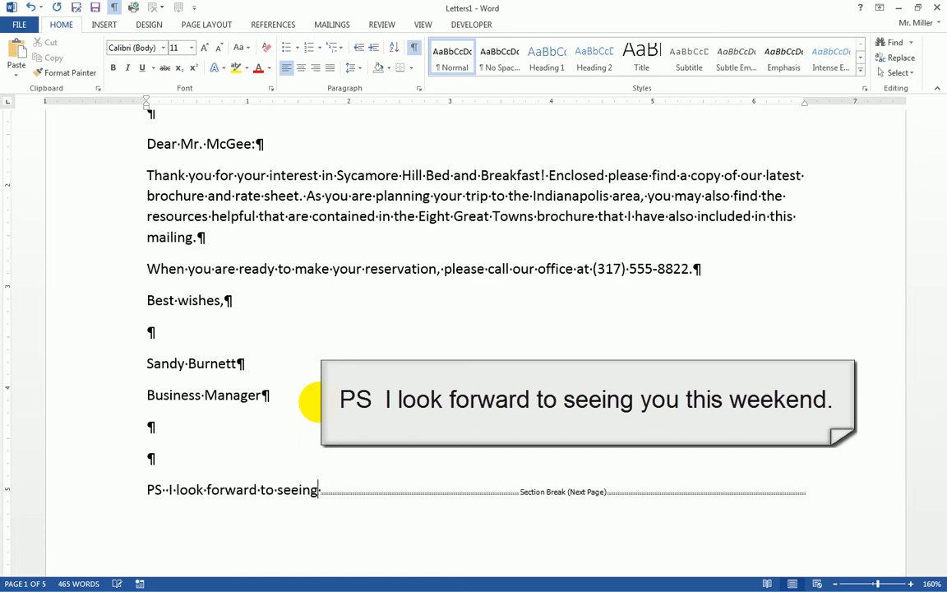
type(" you this weeknen")
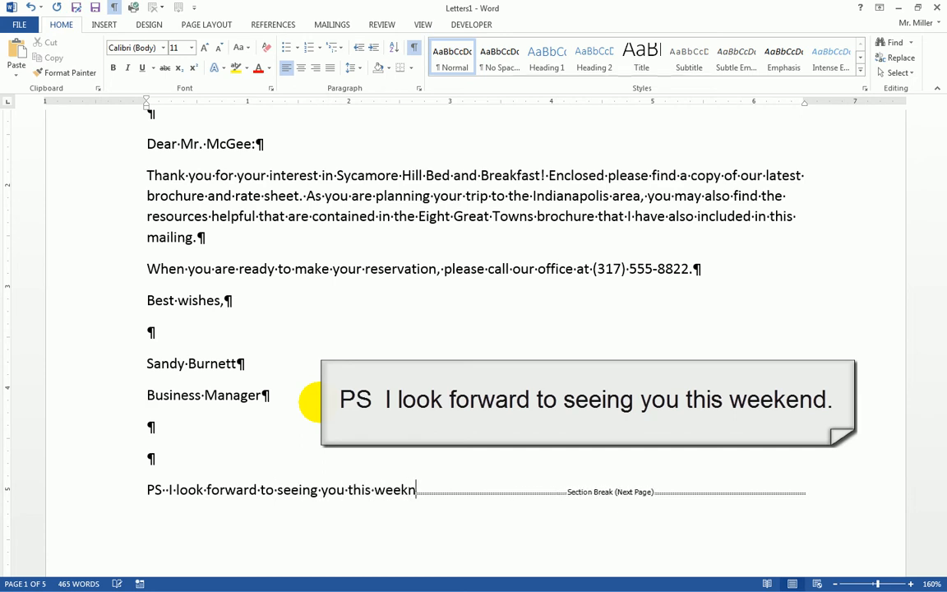
key("BackSpace")
key("BackSpace")
type("end.")
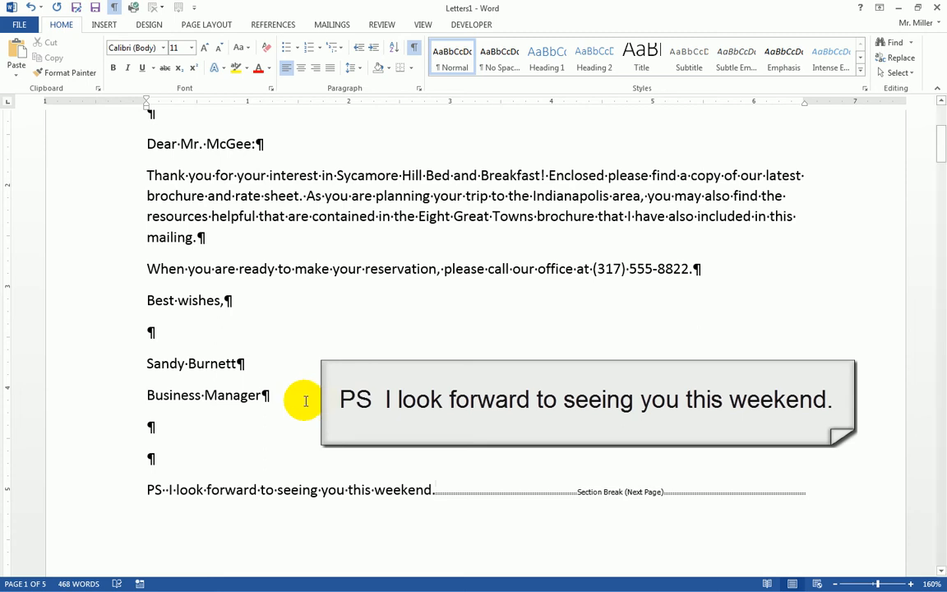
scroll(277, 427, "up", 1)
scroll(277, 426, "up", 3)
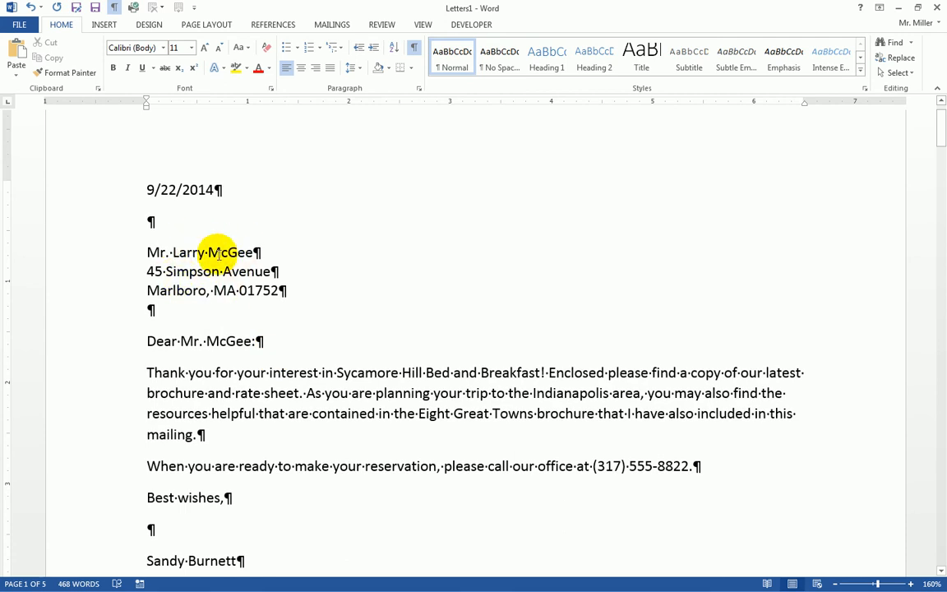
scroll(300, 370, "down", 2)
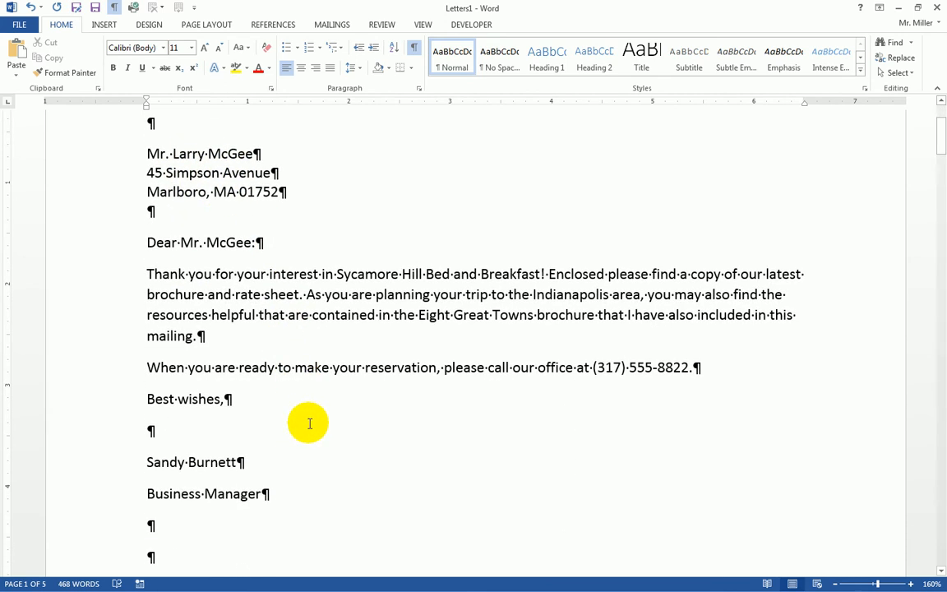
scroll(310, 424, "down", 3)
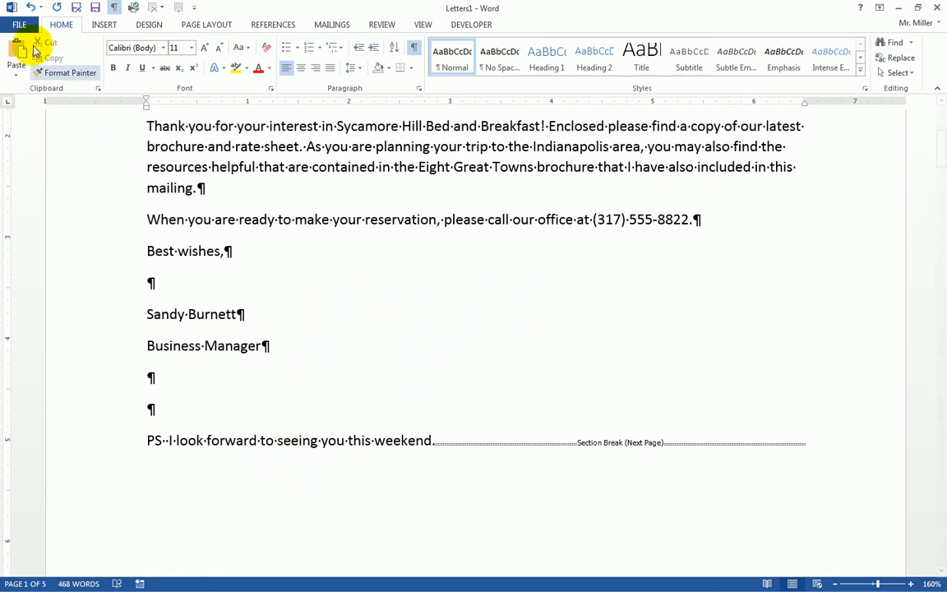
Open Print for Letters1 and enter a custom page range of 1-100
left_click(19, 24)
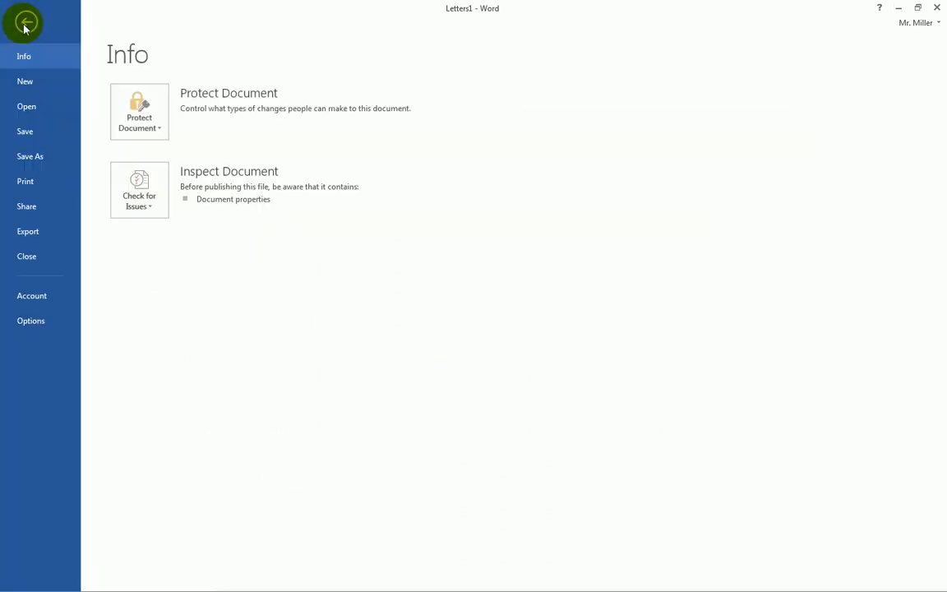
left_click(28, 182)
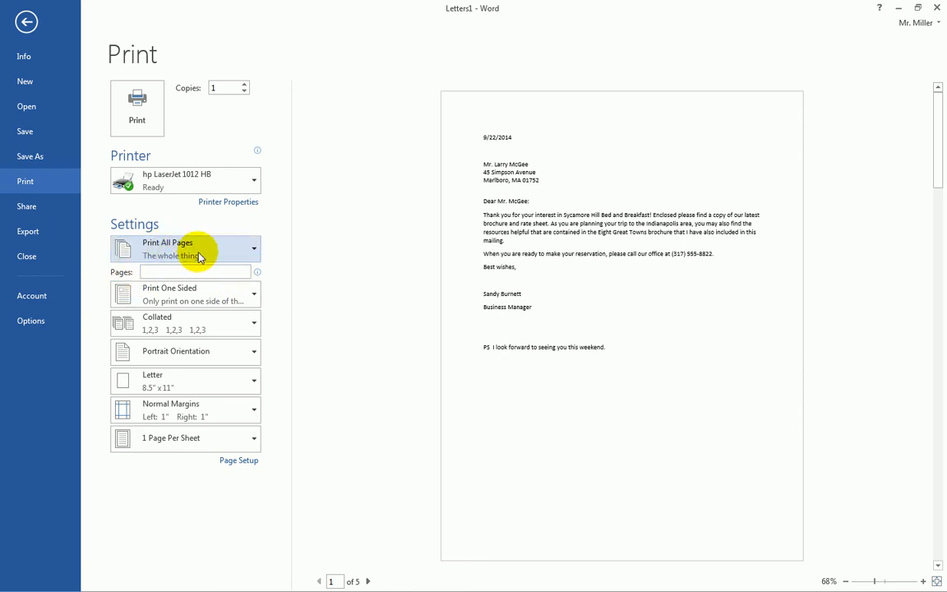
left_click(153, 273)
type("1-100")
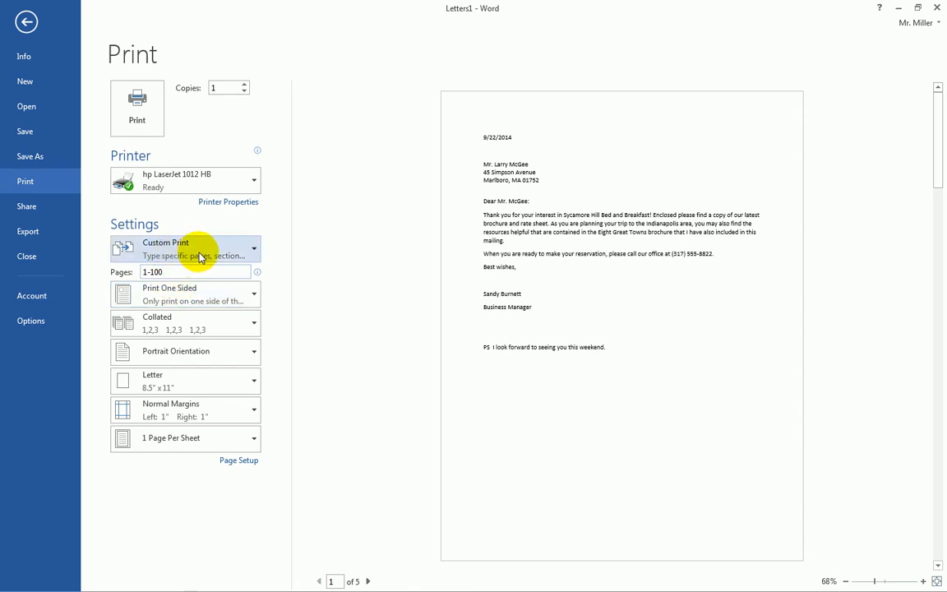
left_click(174, 274)
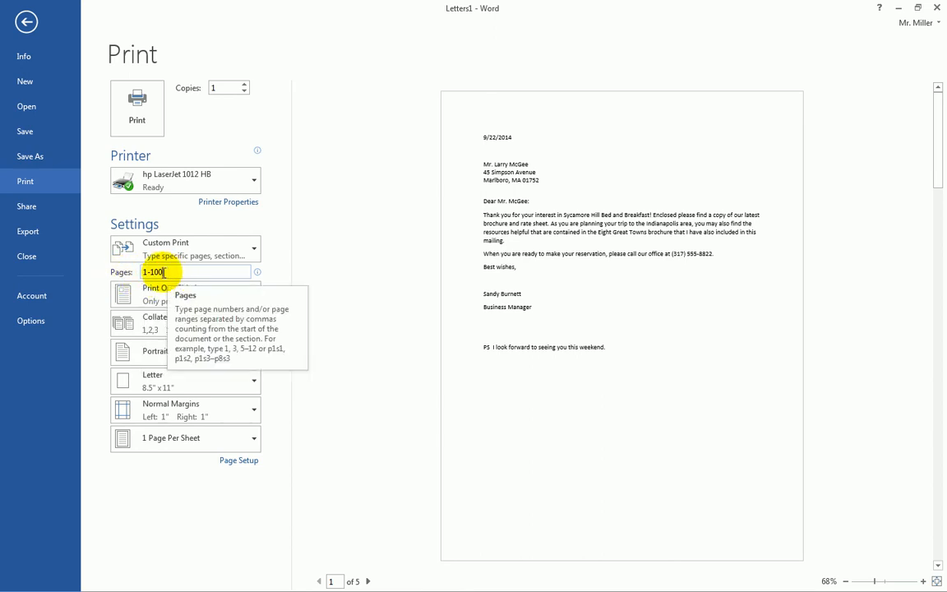
left_click(188, 274)
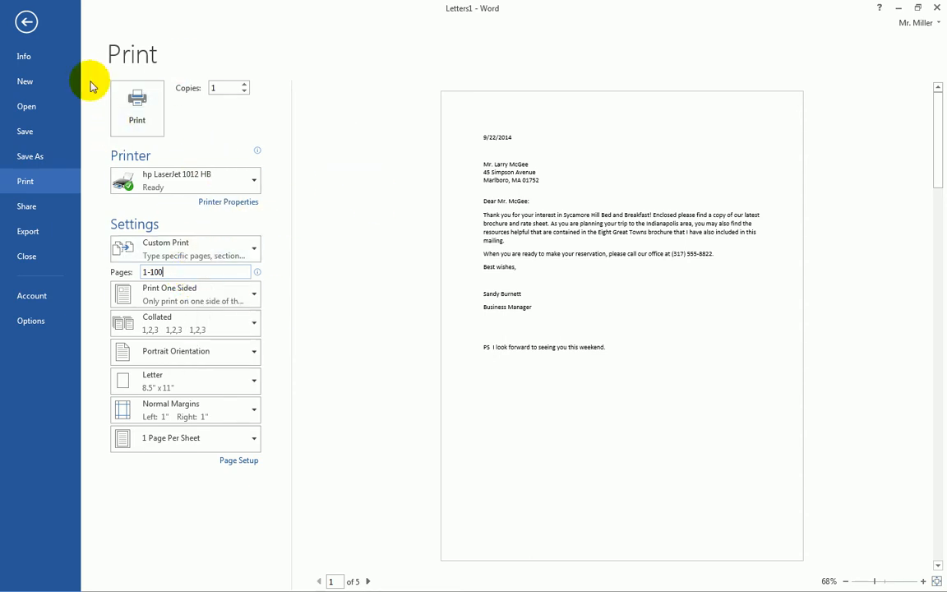
Leave the print view and save the merged letters as W26Letters-sm.docx in the Nov 23 folder
left_click(27, 23)
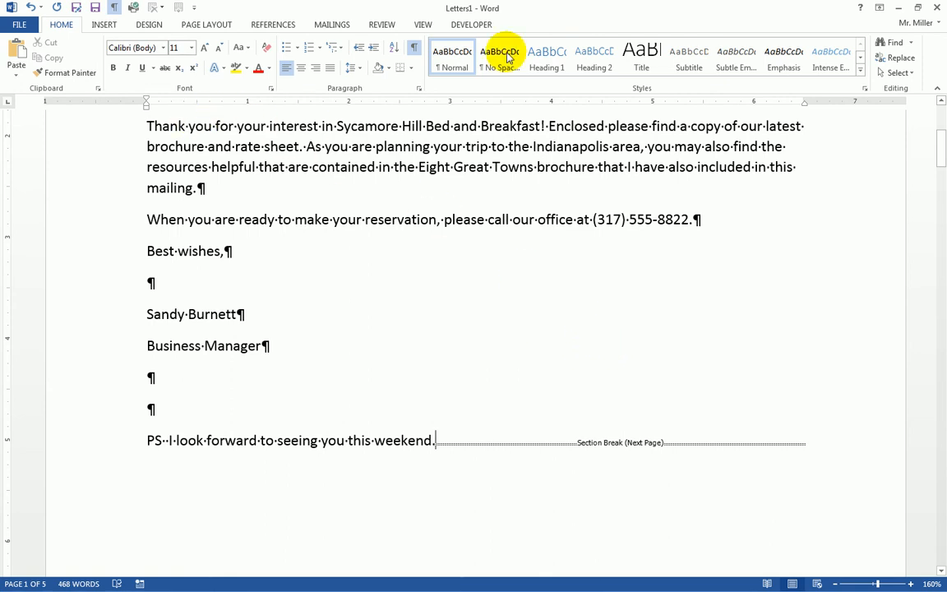
left_click(18, 26)
left_click(35, 158)
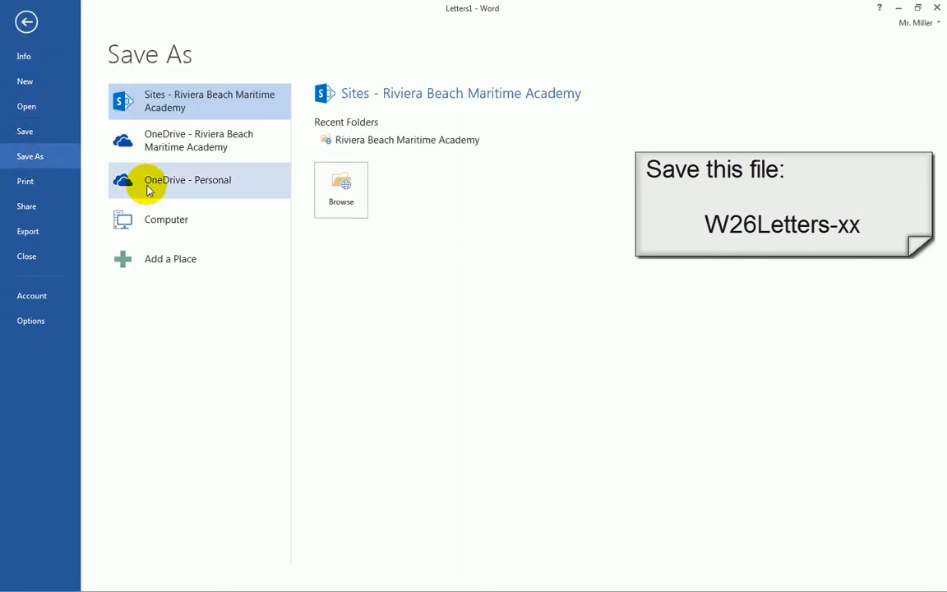
left_click(162, 226)
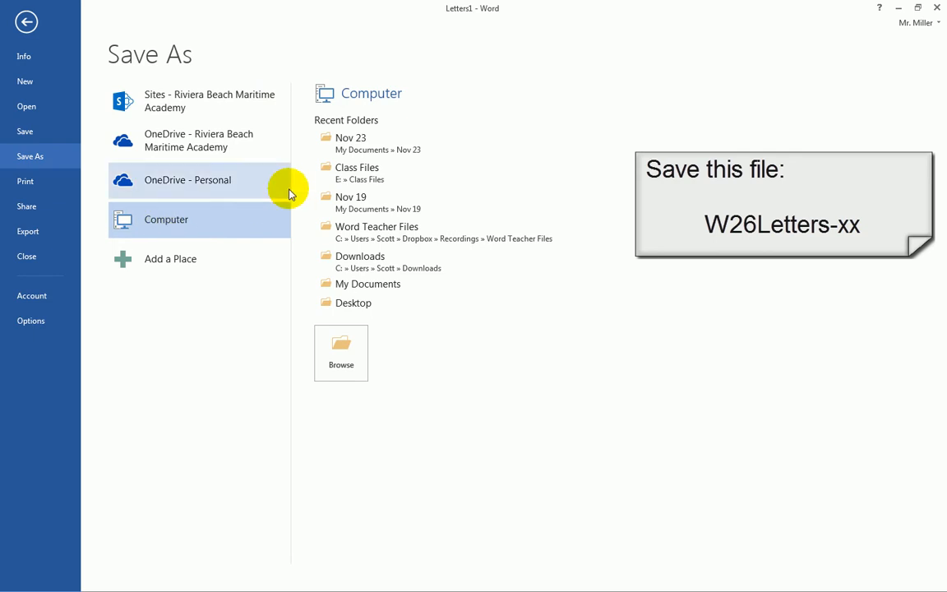
left_click(361, 147)
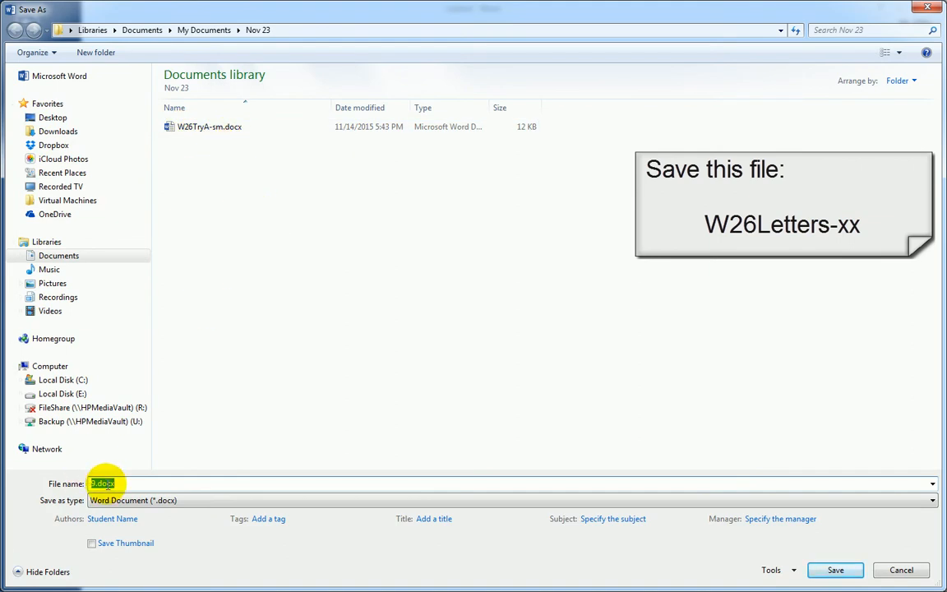
type("W")
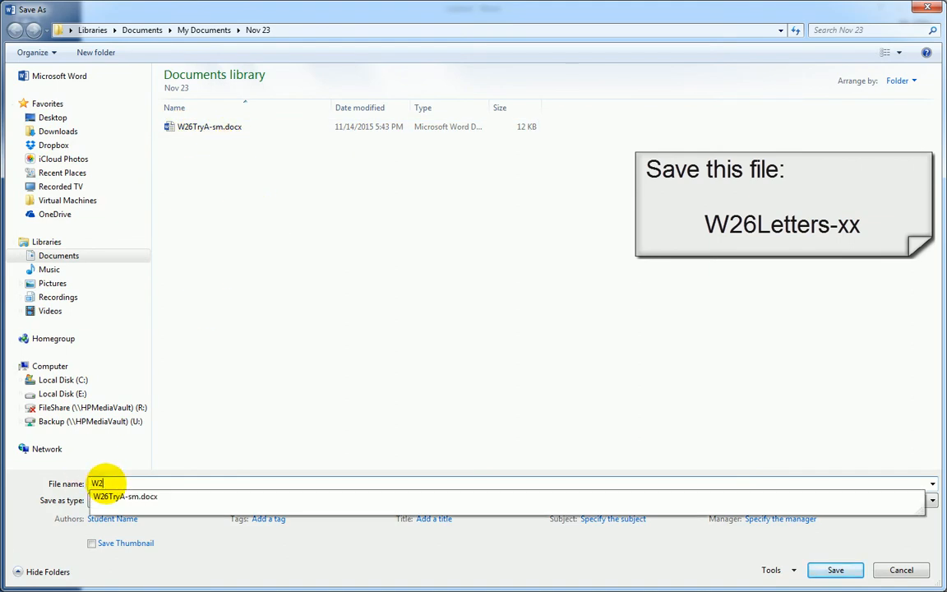
type("26Letters-sm")
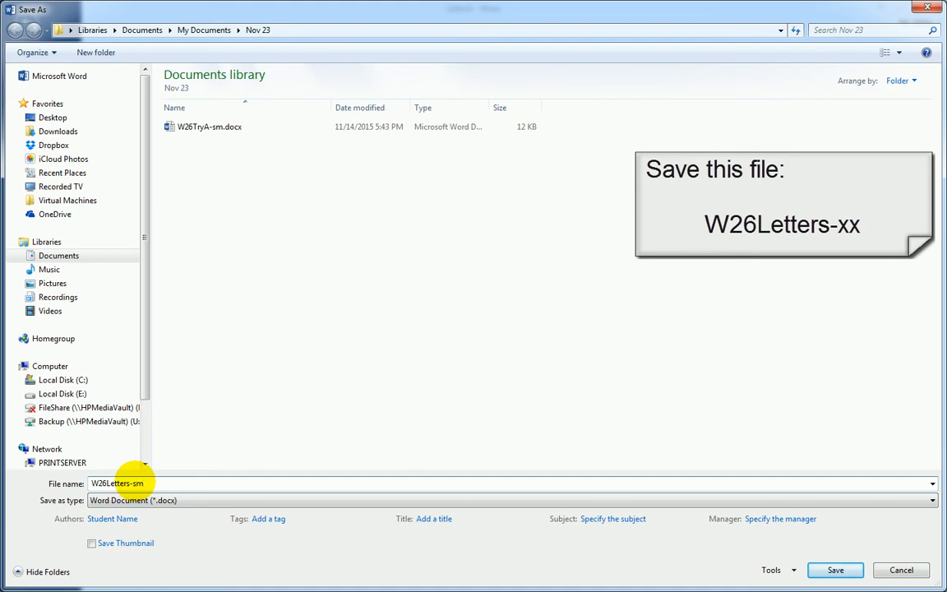
left_click(836, 571)
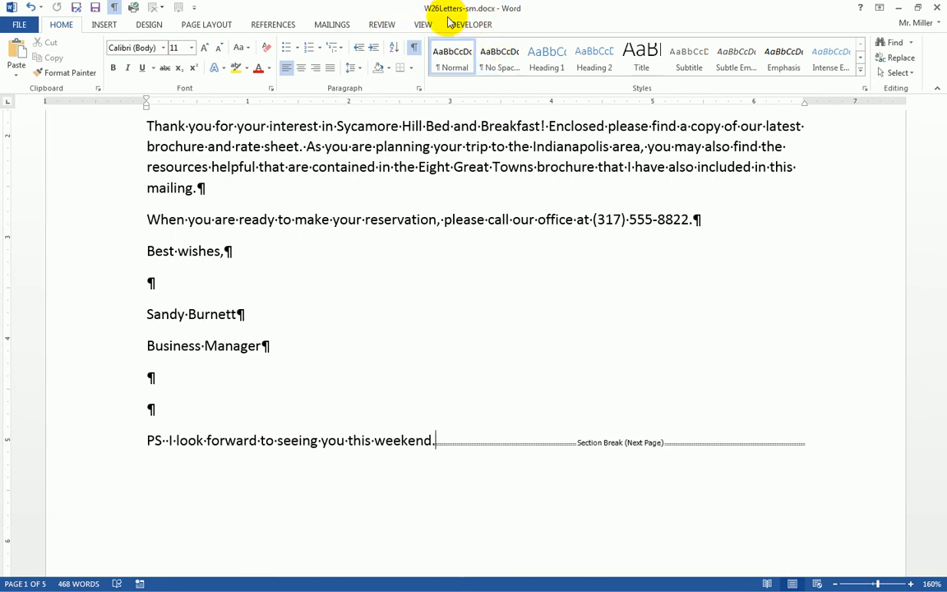
Close the W26Letters document, then save and close the W26TryA-sm main document
left_click(938, 10)
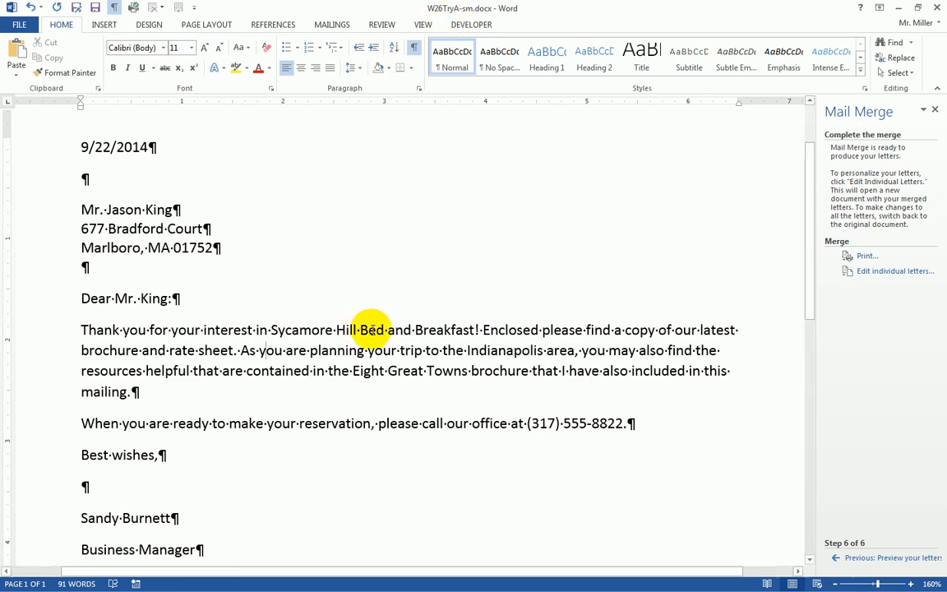
left_click(260, 350)
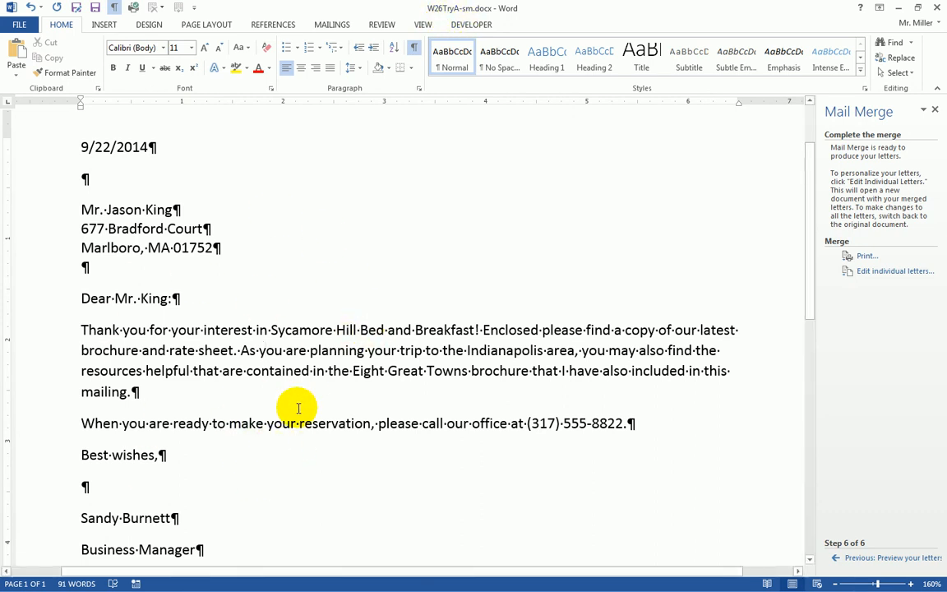
left_click(97, 11)
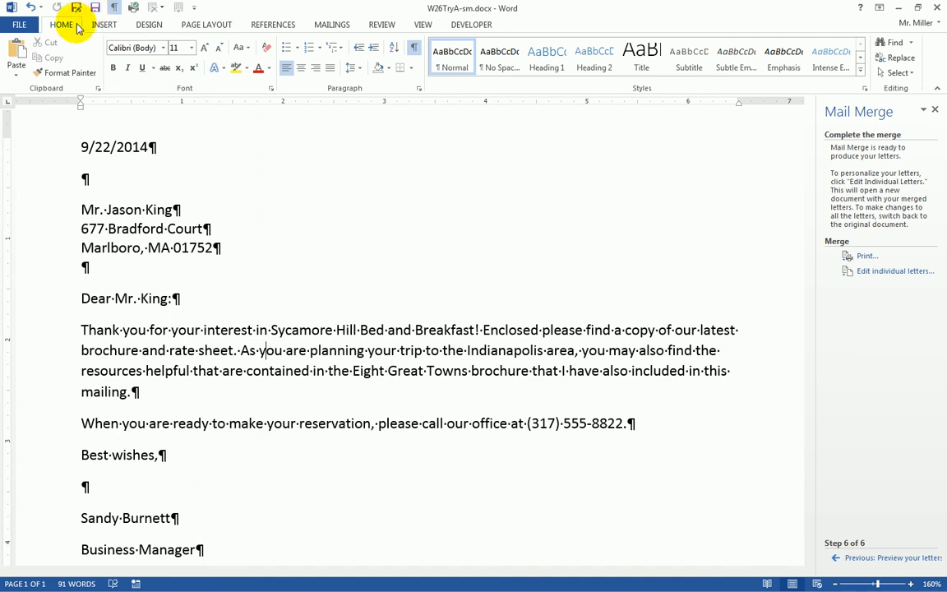
left_click(937, 10)
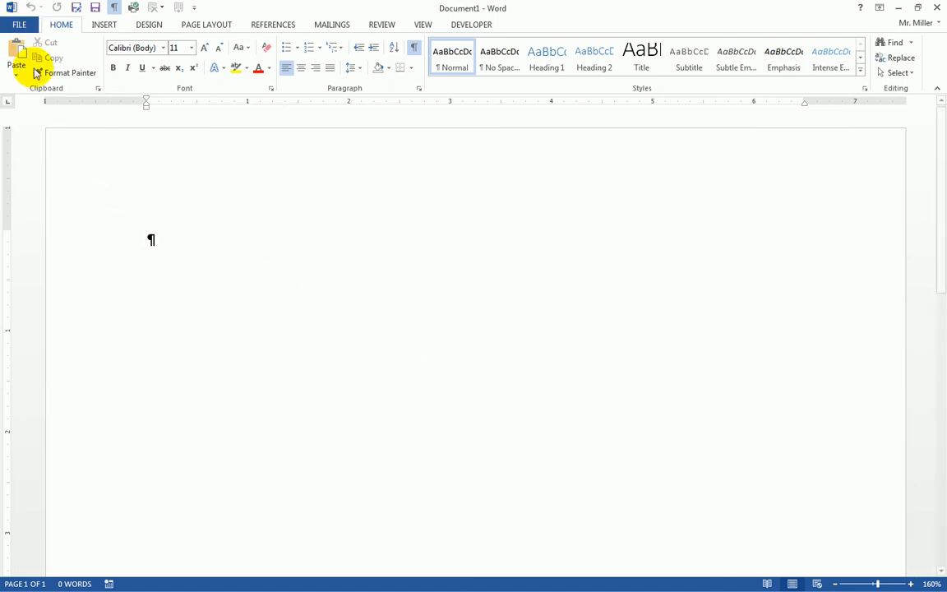
Create a new blank document from the File menu's New templates
left_click(18, 25)
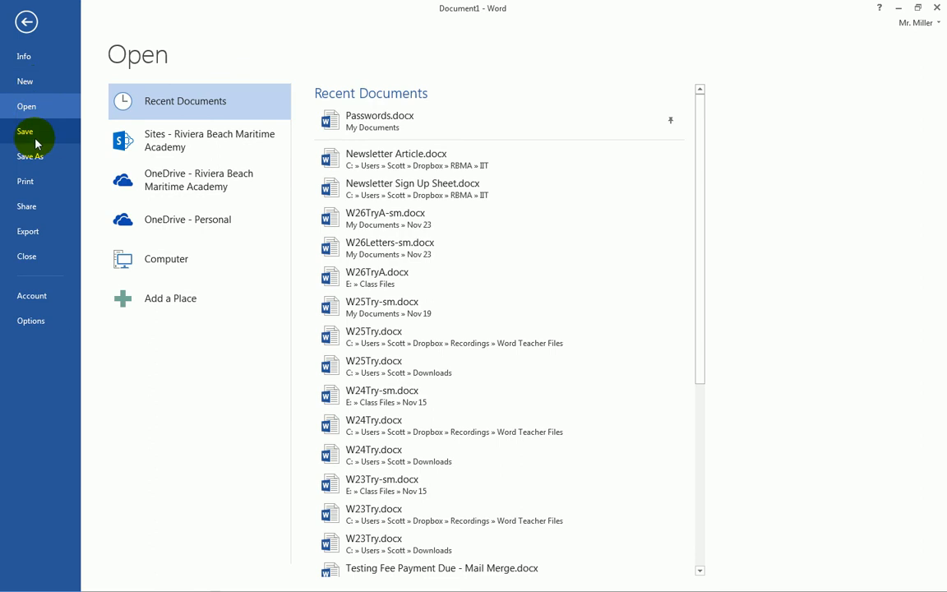
left_click(27, 83)
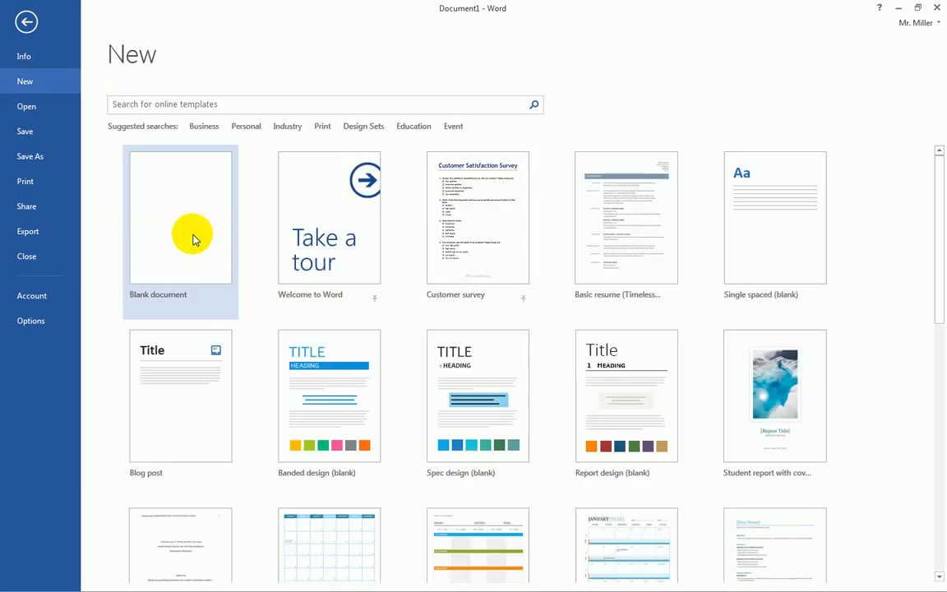
left_click(173, 230)
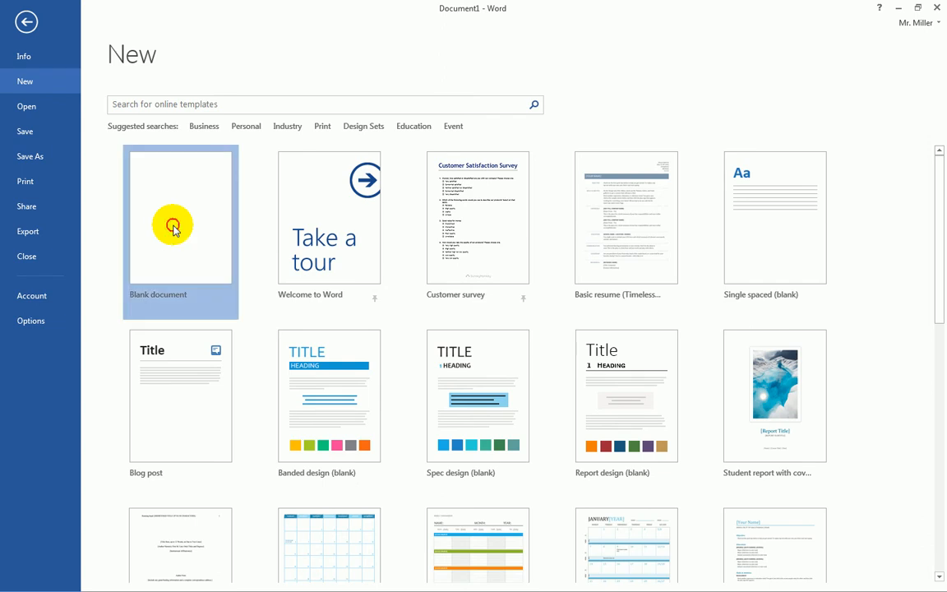
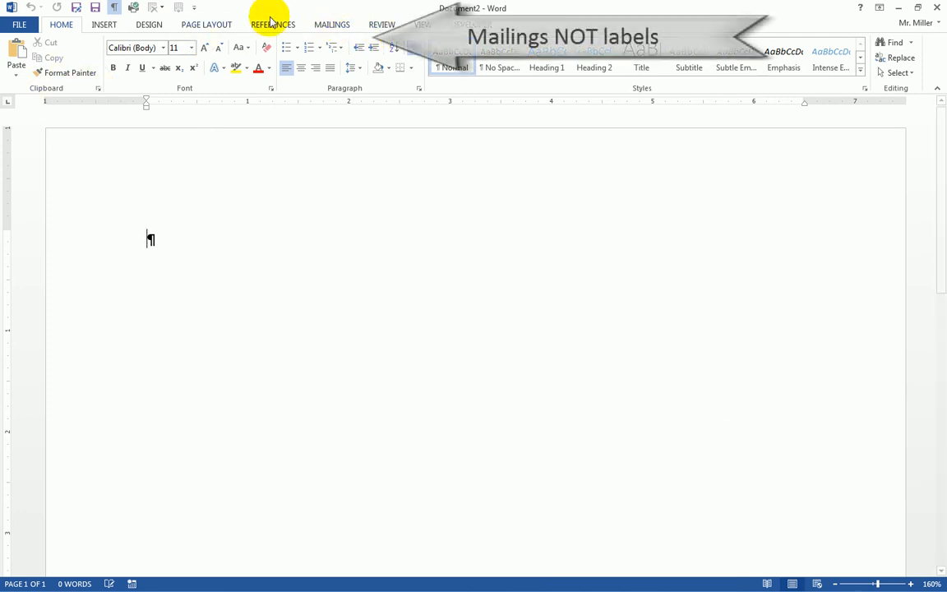
Launch the Step-by-Step Mail Merge Wizard from Mailings, choose Labels, and go to starting document
left_click(330, 27)
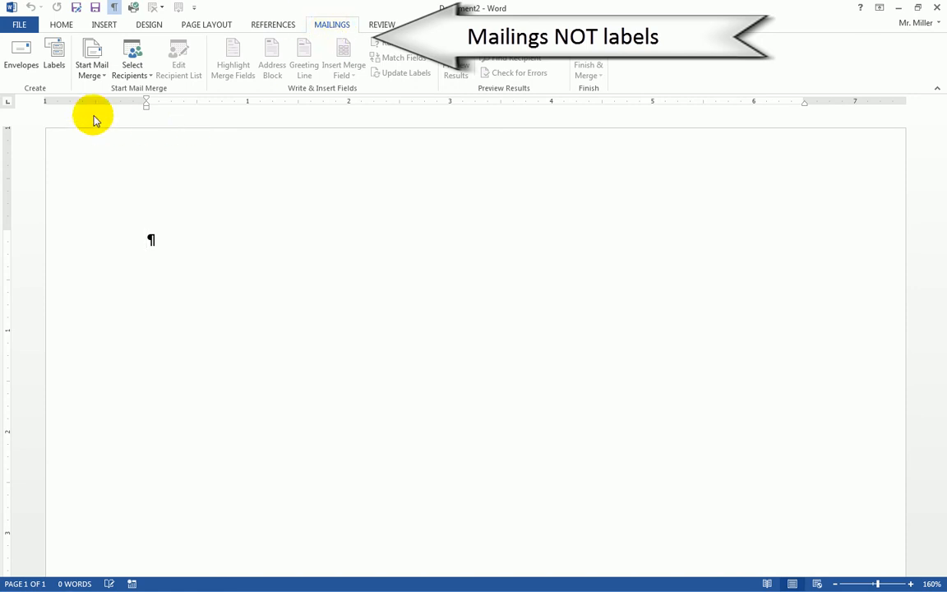
left_click(93, 74)
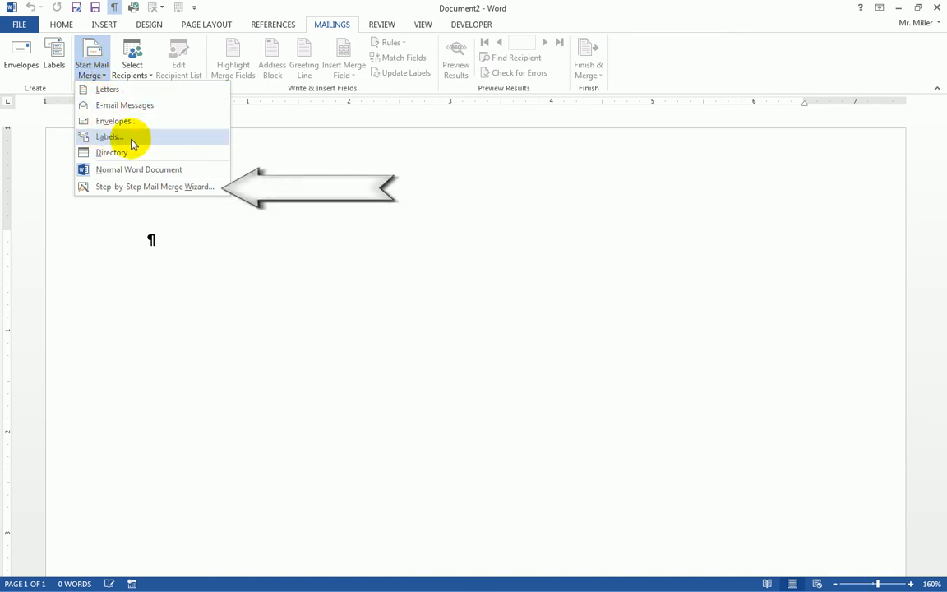
left_click(143, 192)
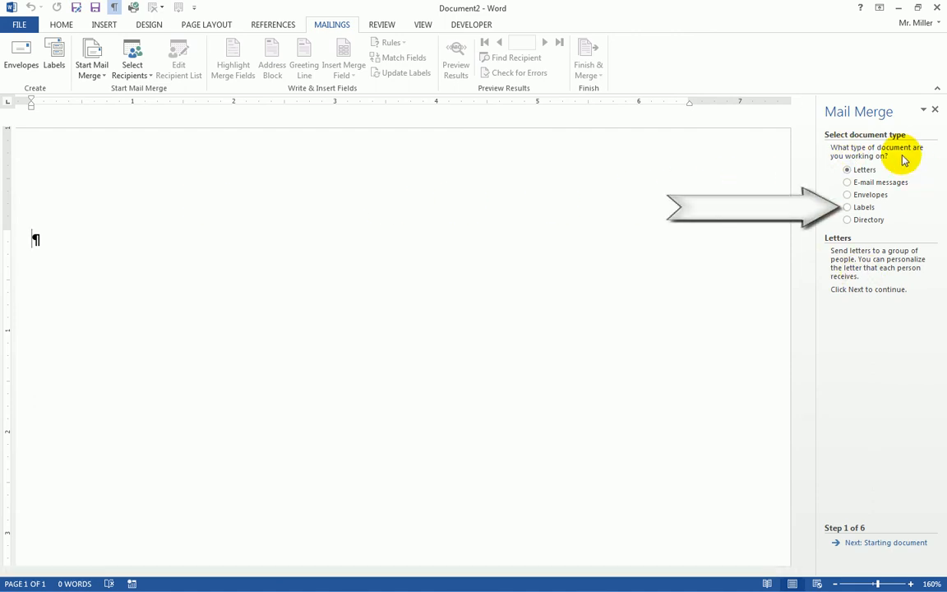
left_click(847, 209)
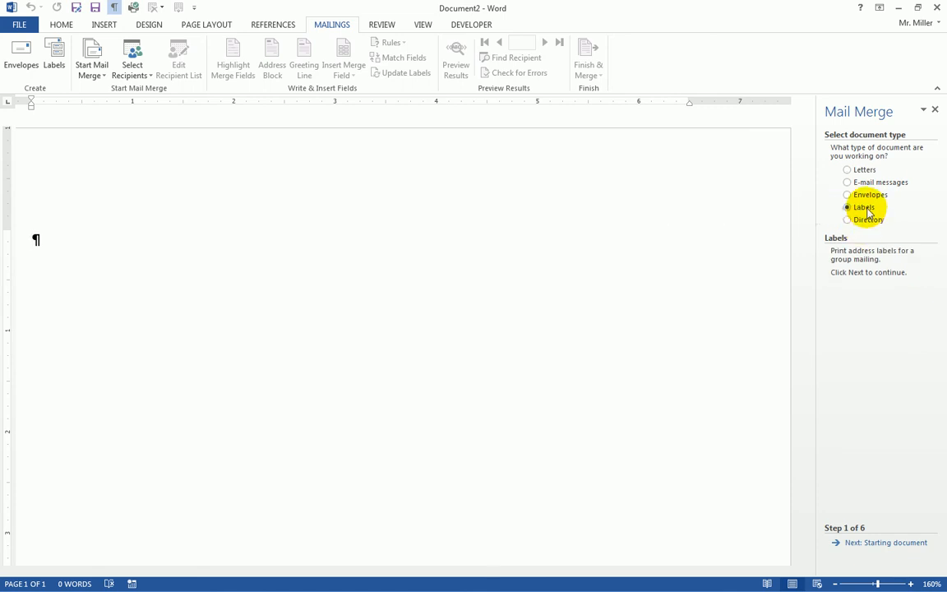
left_click(872, 545)
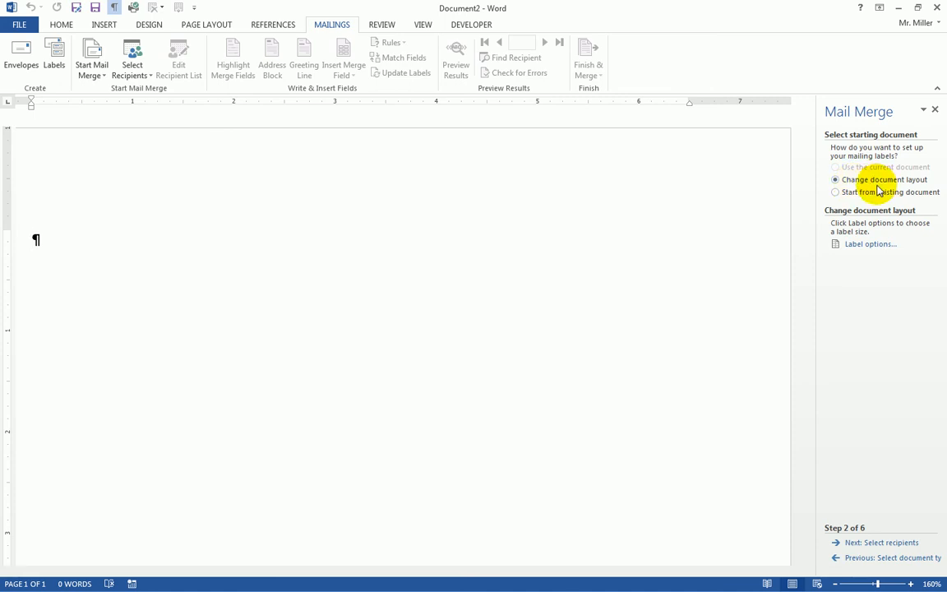
In Label Options, choose vendor Avery US Letter and product 5160 Easy Peel Address Labels
left_click(857, 246)
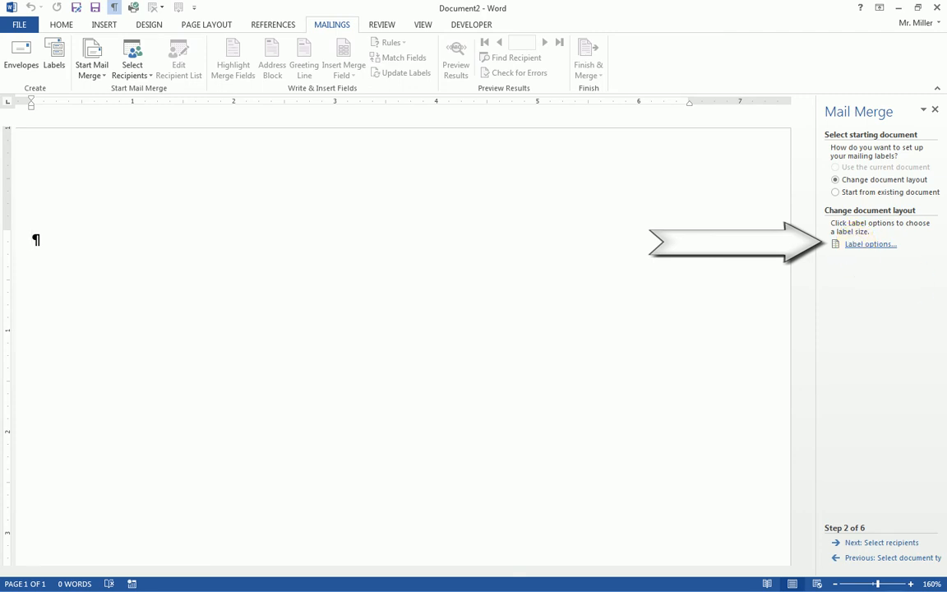
left_click(862, 243)
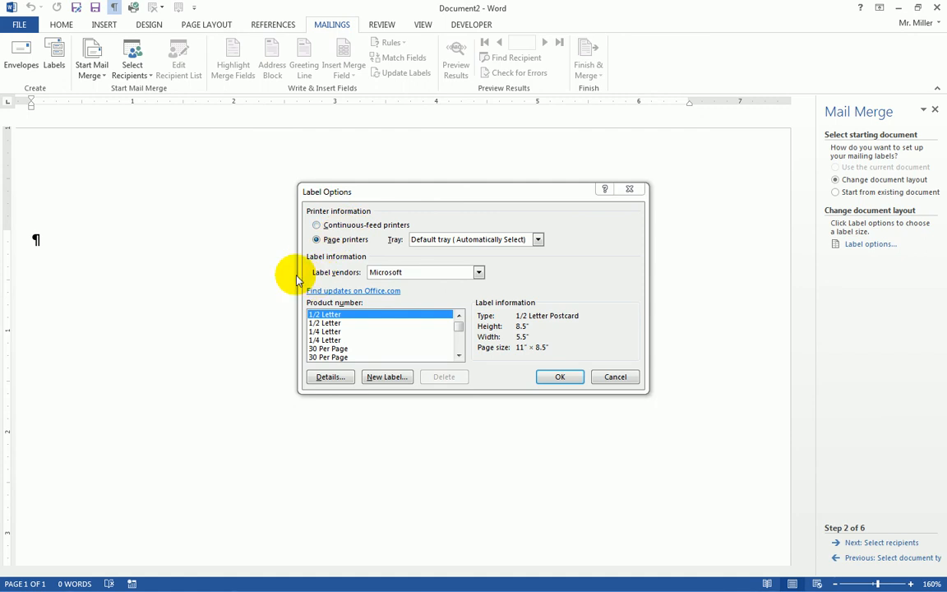
left_click_drag(391, 197, 374, 190)
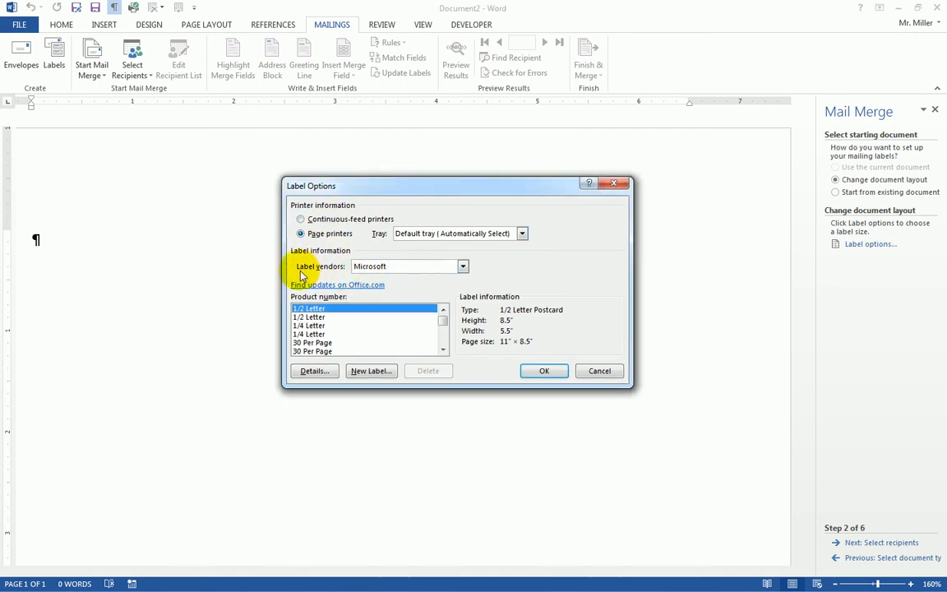
left_click(463, 267)
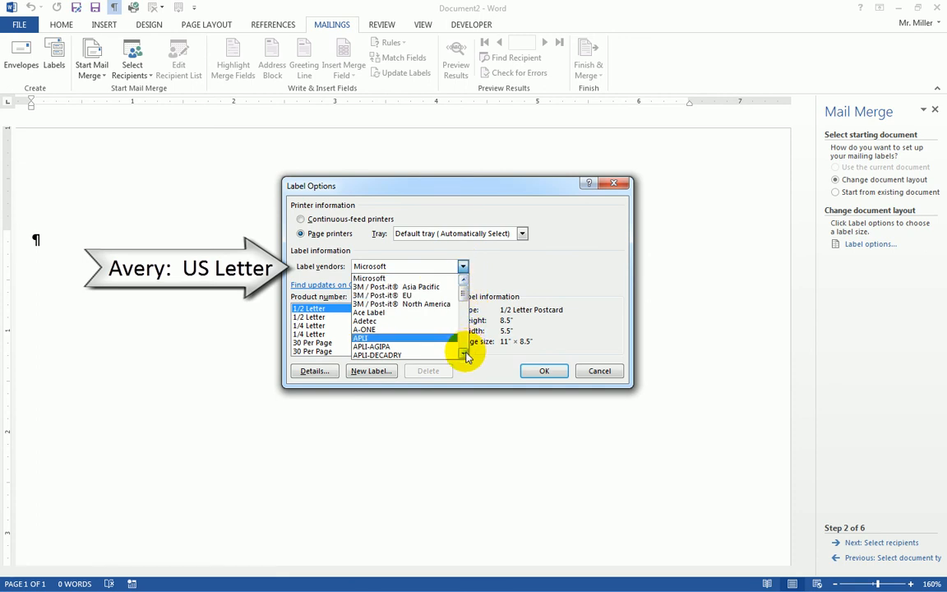
left_click(464, 354)
left_click(465, 353)
left_click(464, 354)
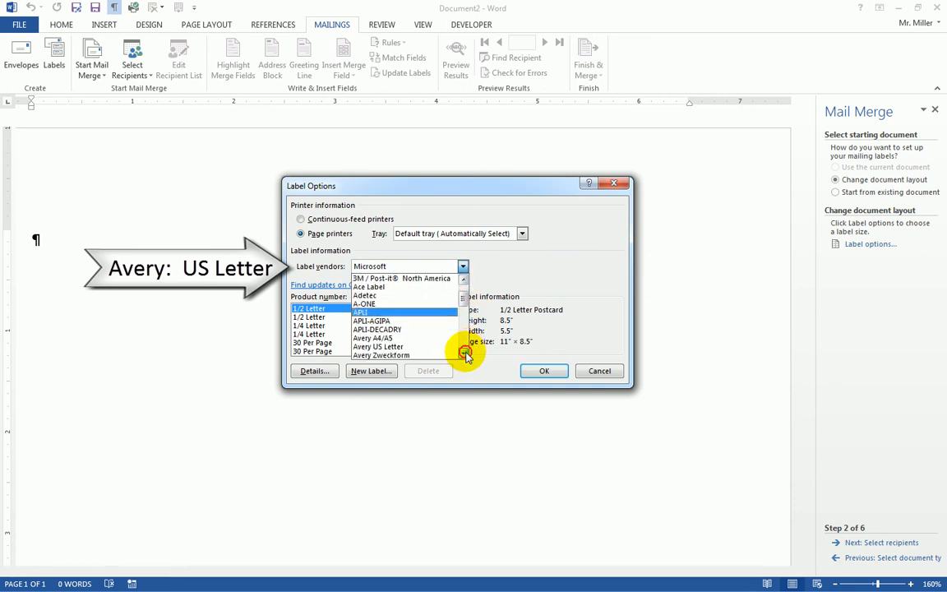
left_click(464, 353)
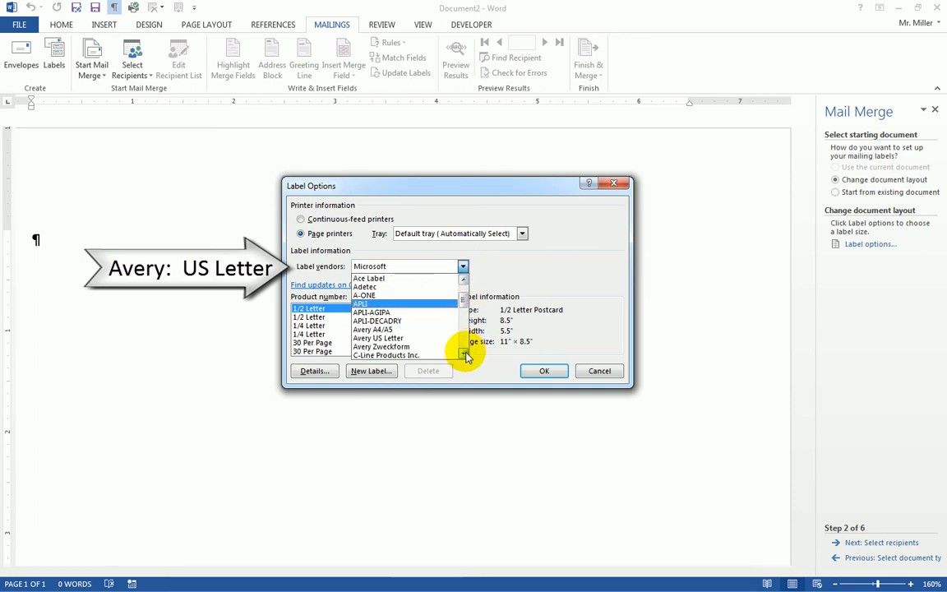
left_click(384, 338)
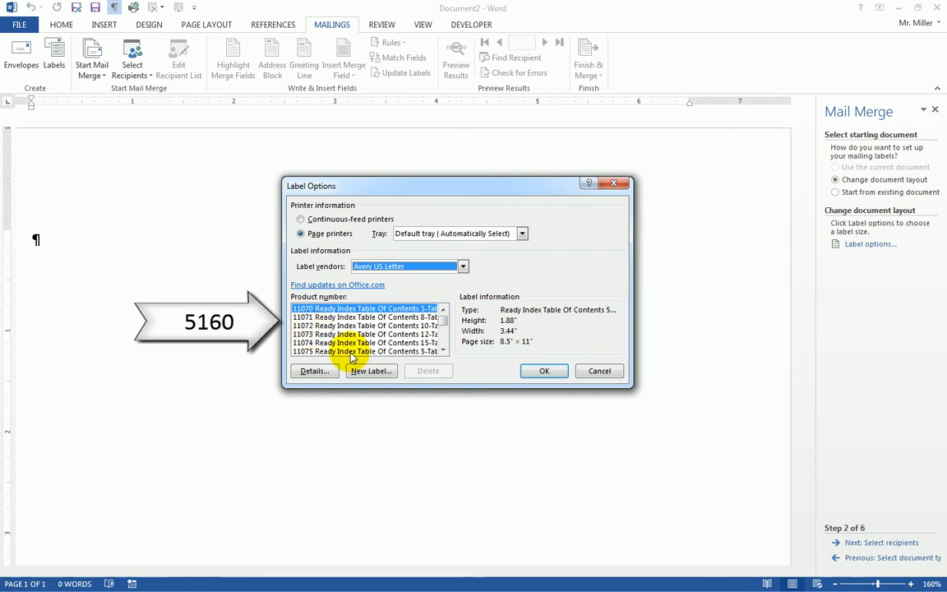
mouse_move(444, 351)
left_mouse_down()
mouse_move(446, 333)
mouse_move(444, 351)
left_mouse_up()
left_click(317, 334)
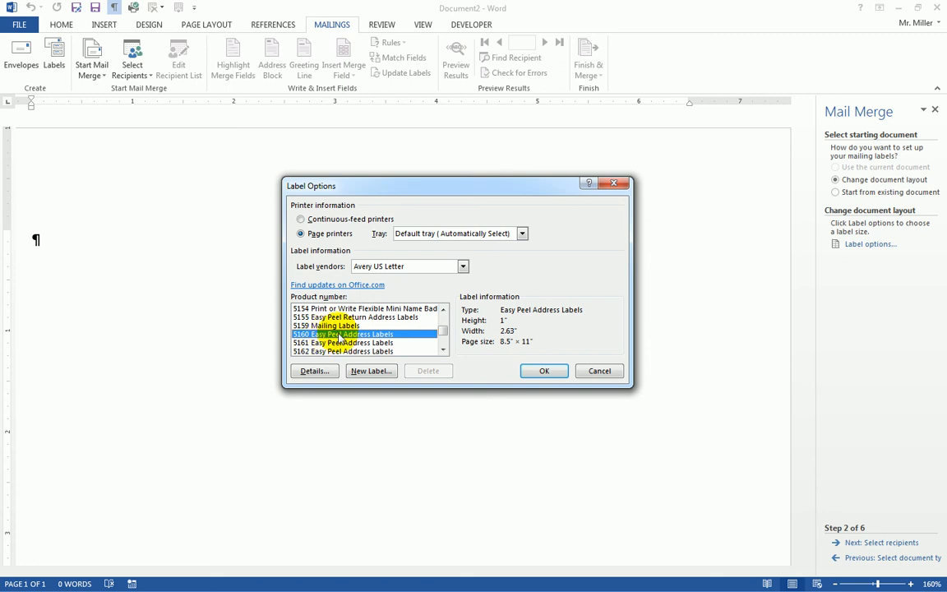
left_click(545, 371)
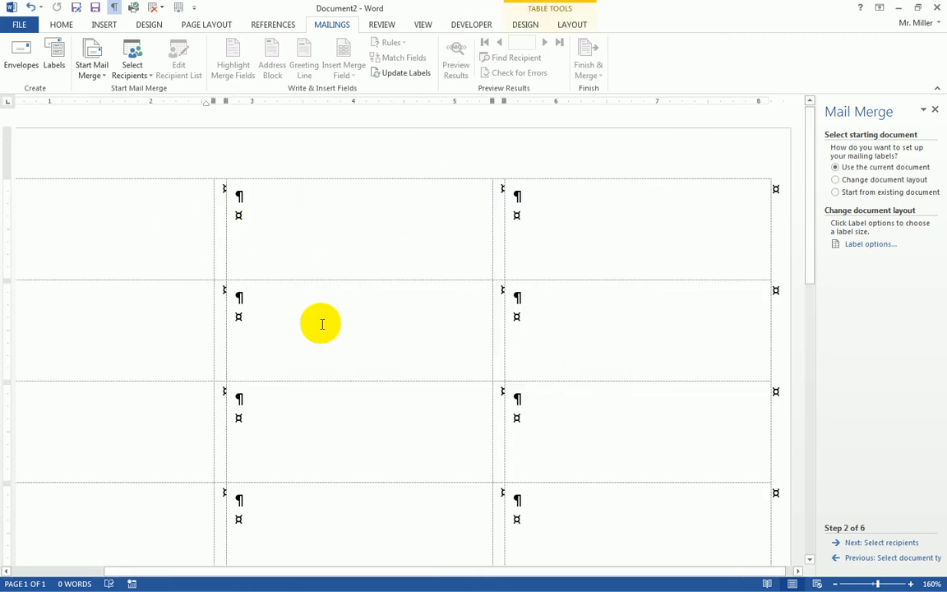
Zoom the label sheet to 120% and toggle Table Layout's View Gridlines off and back on
left_click(833, 583)
left_click(833, 583)
left_click(833, 584)
left_click(833, 584)
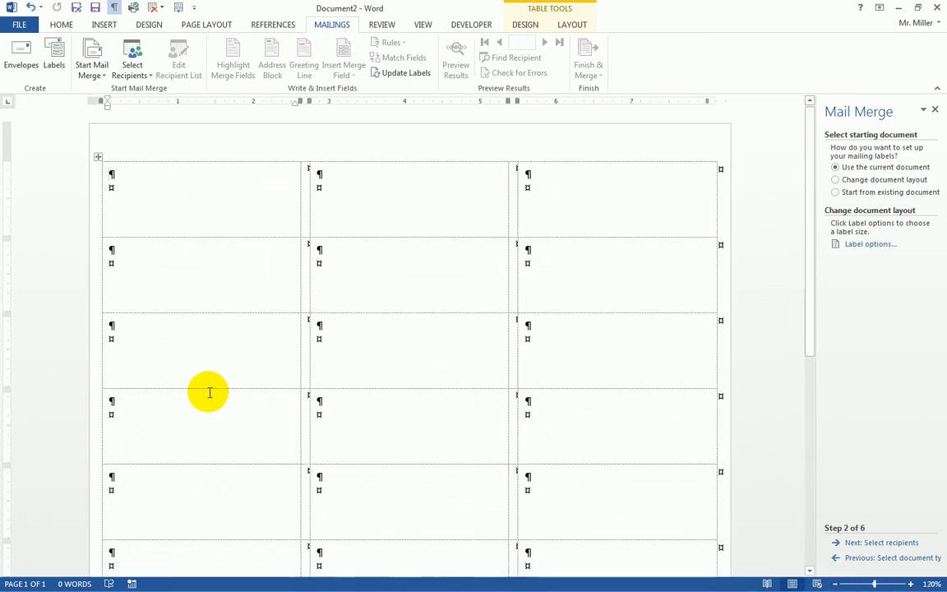
scroll(327, 481, "down", 5)
scroll(330, 489, "down", 2)
scroll(331, 492, "up", 5)
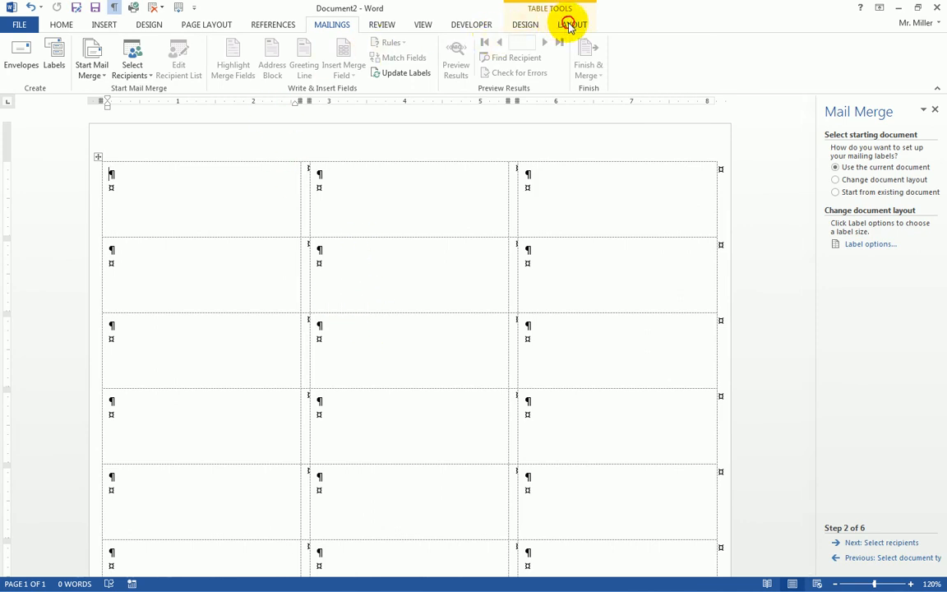
left_click(569, 25)
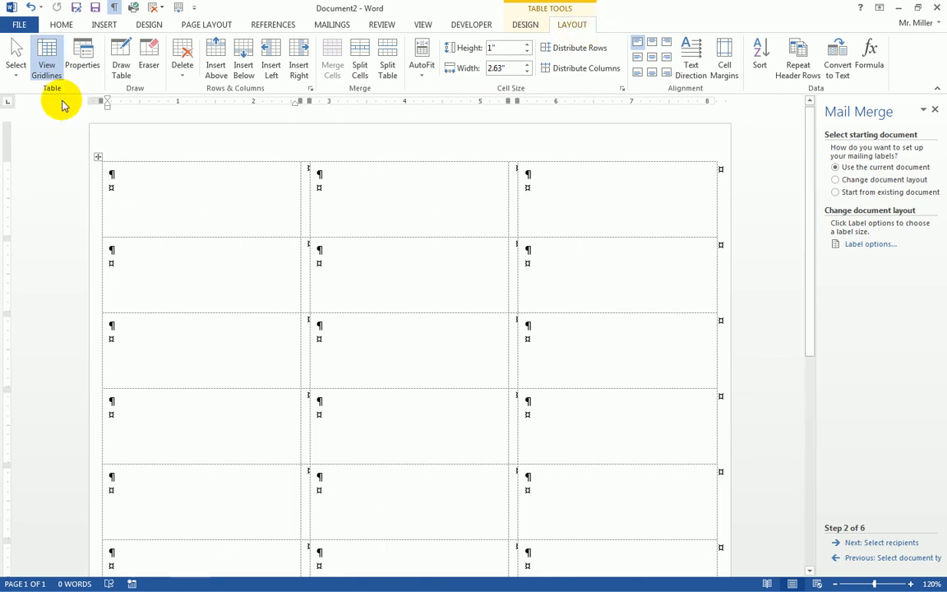
left_click(48, 69)
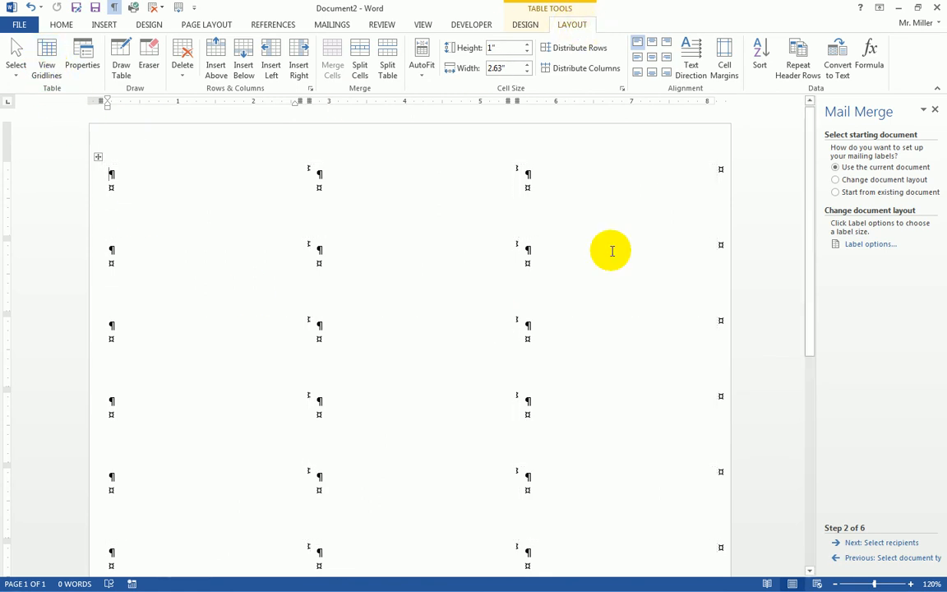
left_click(49, 66)
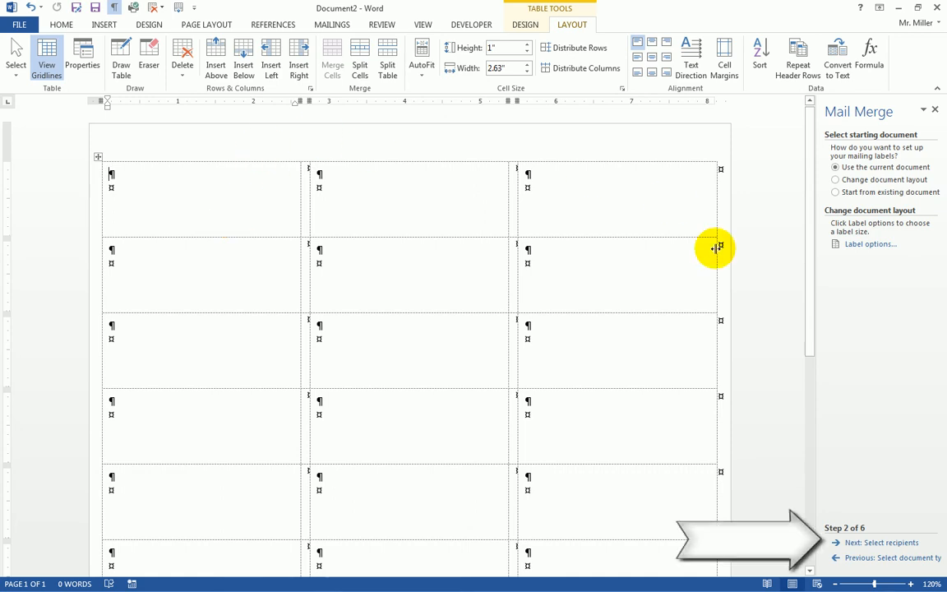
Use W26ApplyB.accdb from Documents as the recipient list and accept all recipients
left_click(879, 543)
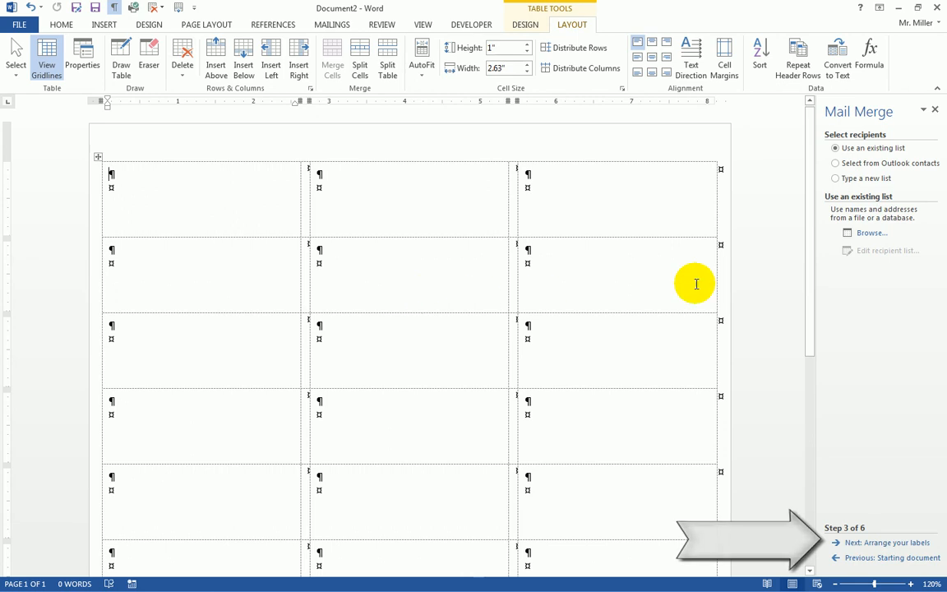
left_click(871, 234)
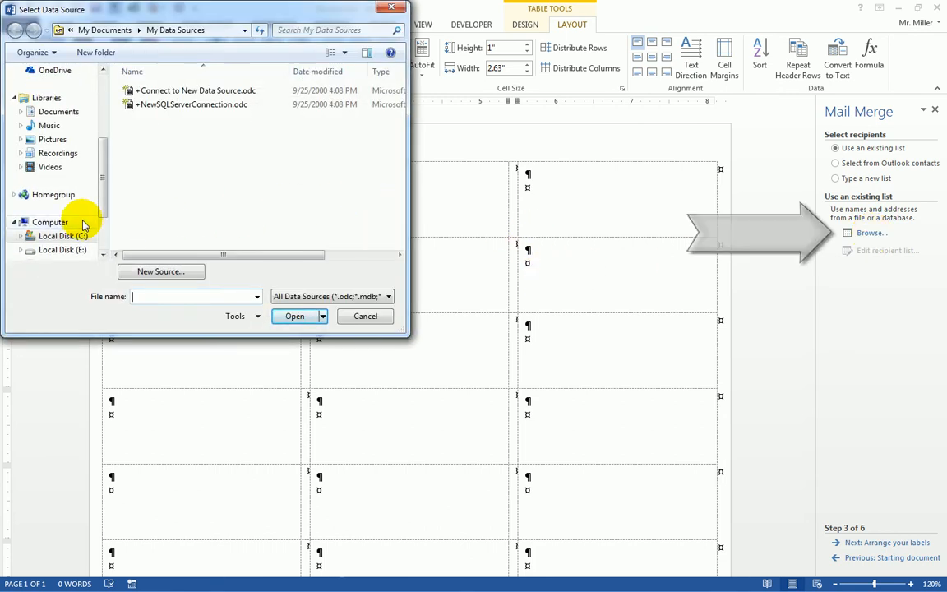
left_click(51, 116)
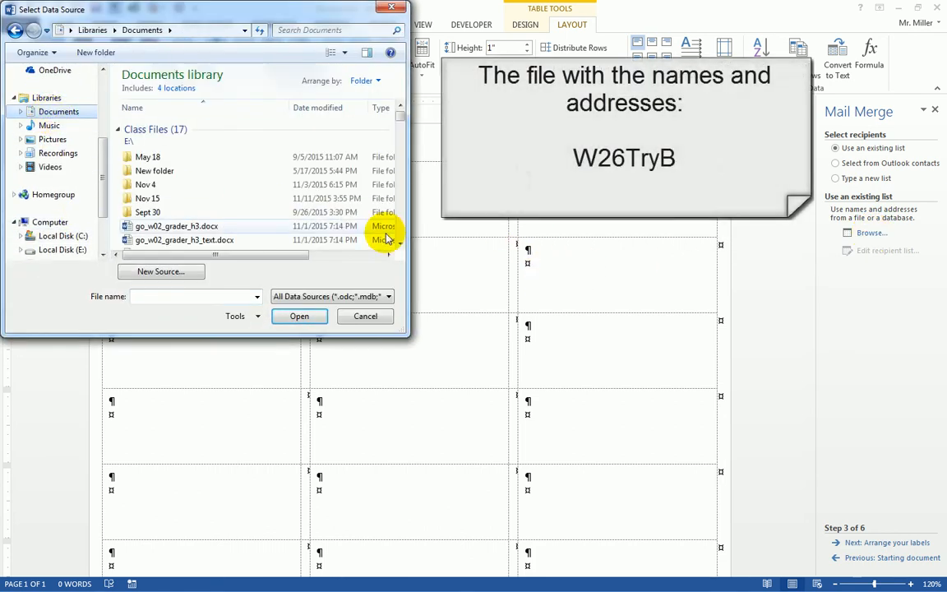
left_click(400, 244)
left_click(401, 244)
left_click(401, 244)
left_click(400, 244)
left_click(401, 244)
left_click(401, 244)
left_click(400, 244)
left_click(400, 245)
left_click(400, 244)
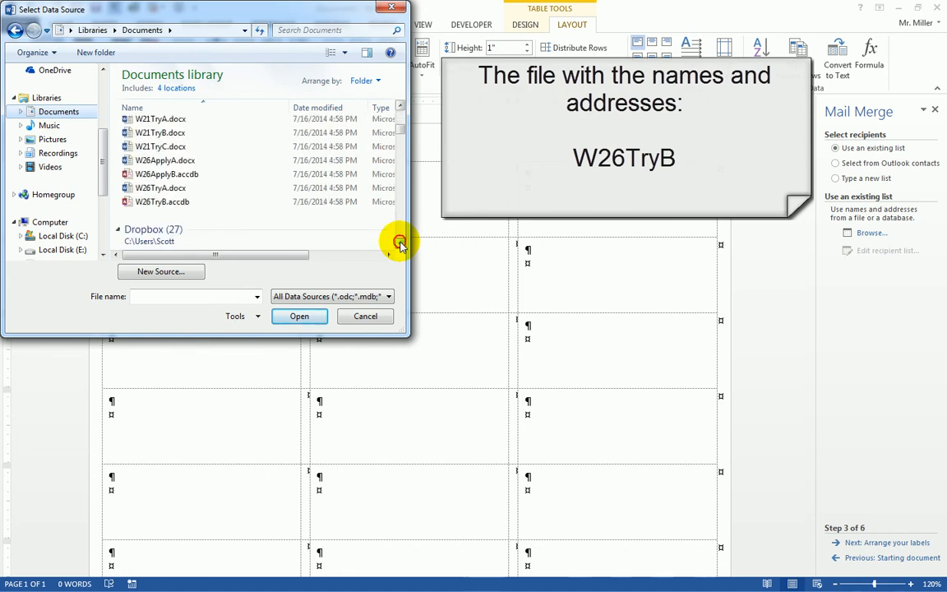
left_click(162, 176)
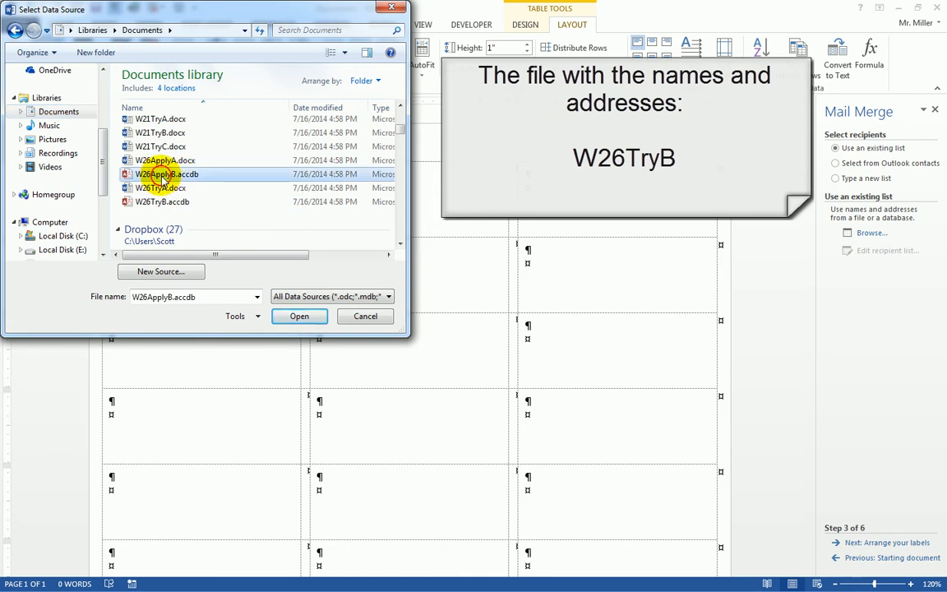
left_click(300, 316)
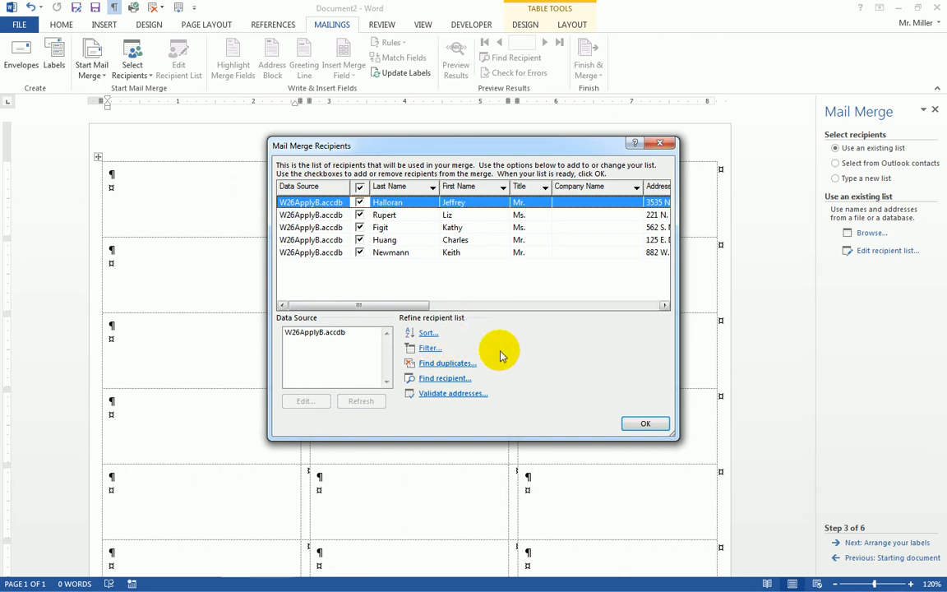
left_click(646, 425)
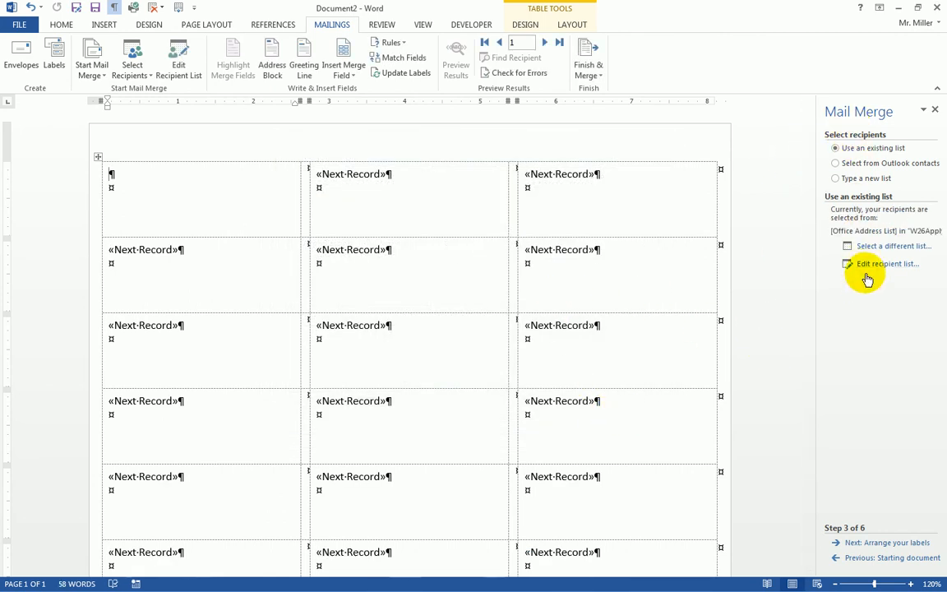
Insert a default «AddressBlock» field into the first label, then preview the labels
left_click(890, 543)
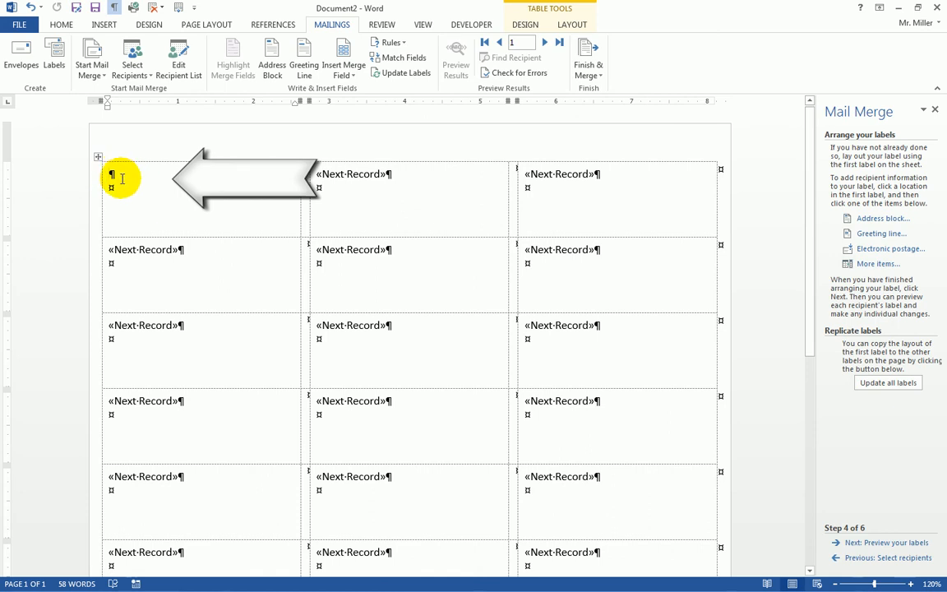
left_click(872, 219)
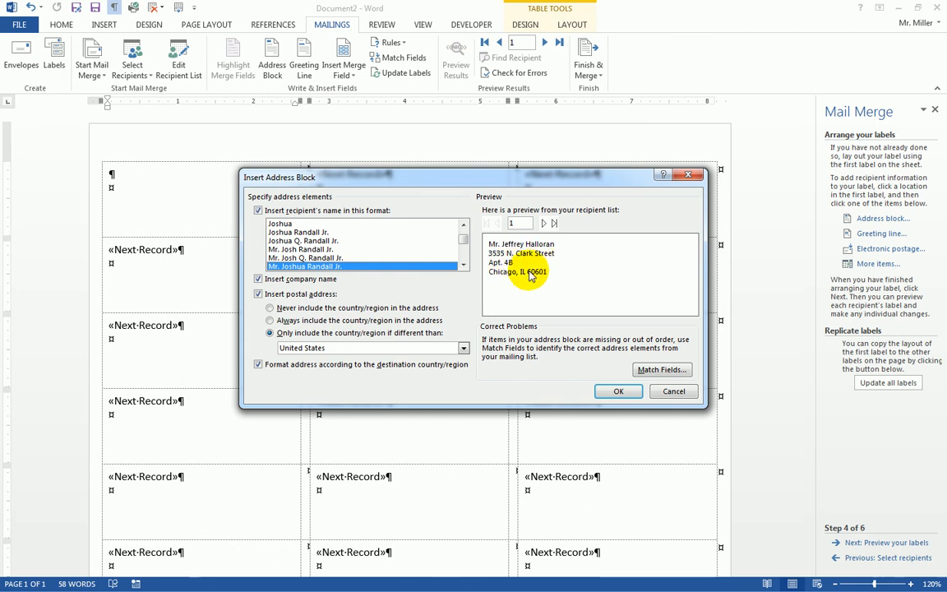
left_click(618, 392)
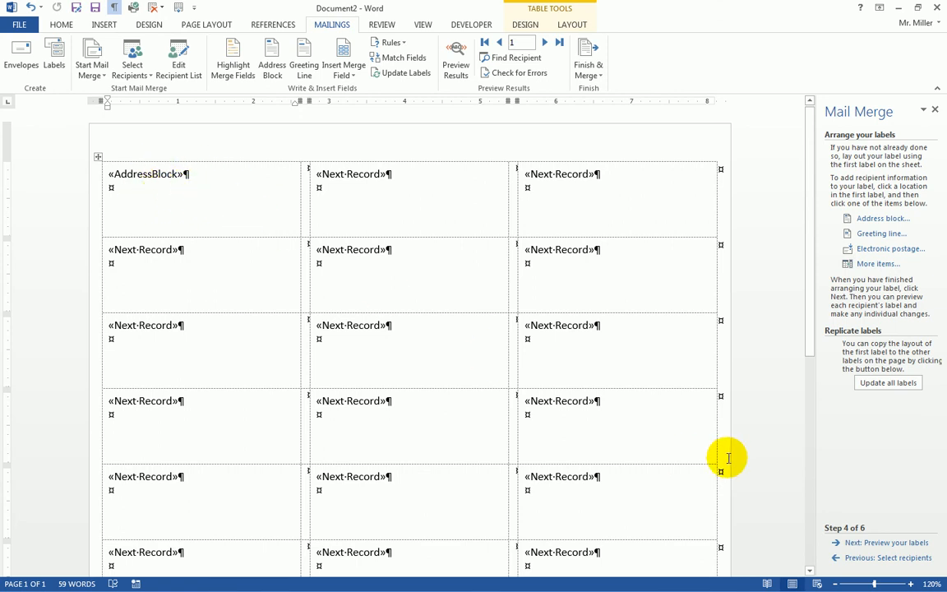
left_click(886, 543)
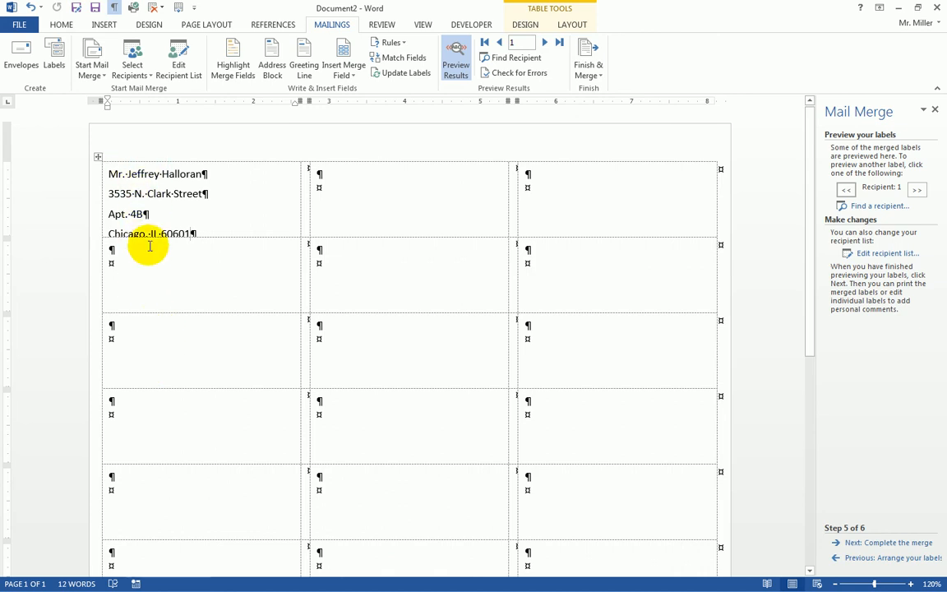
Apply the No Spacing style to the first label's four-line address
left_click_drag(113, 174, 229, 225)
left_click(113, 173)
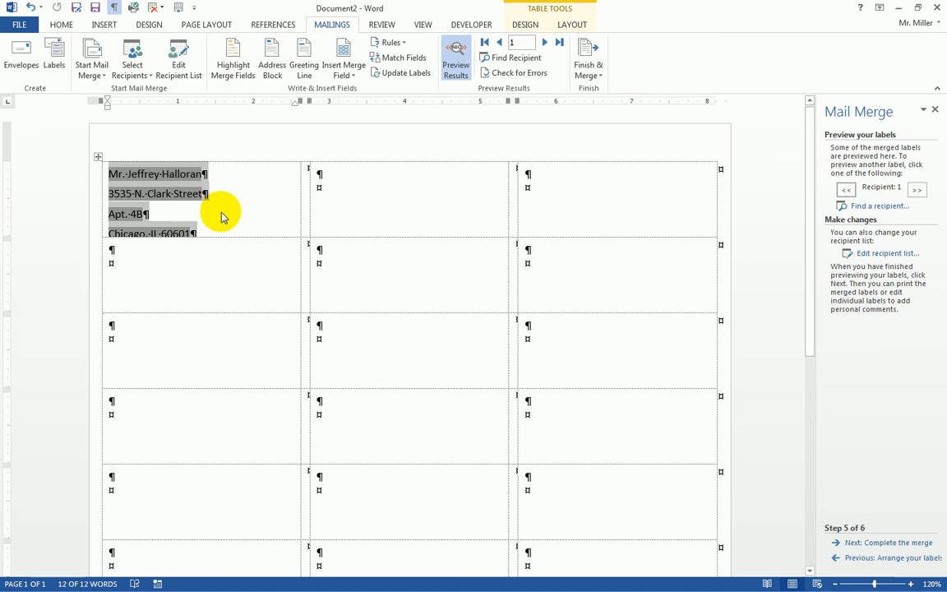
left_click(61, 26)
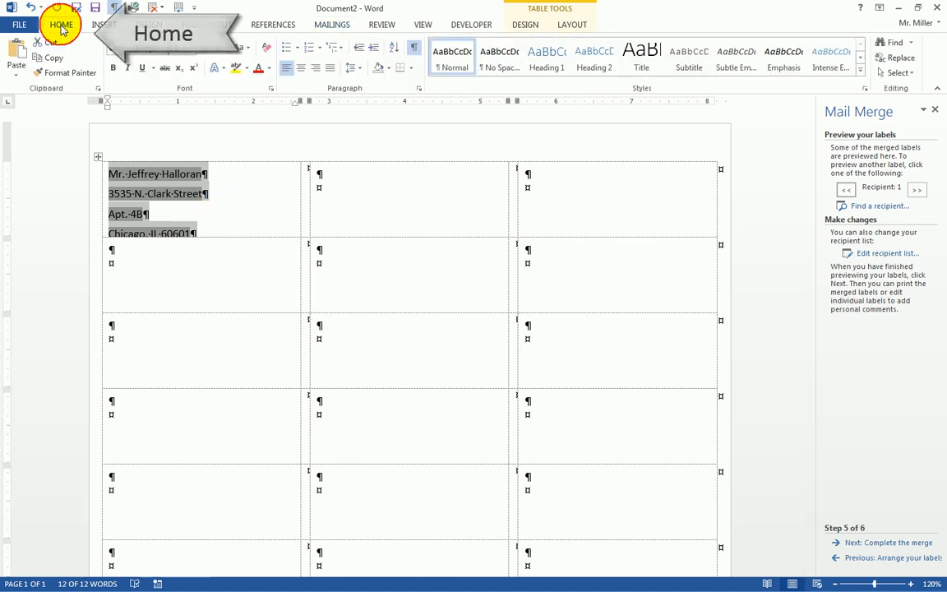
left_click(501, 63)
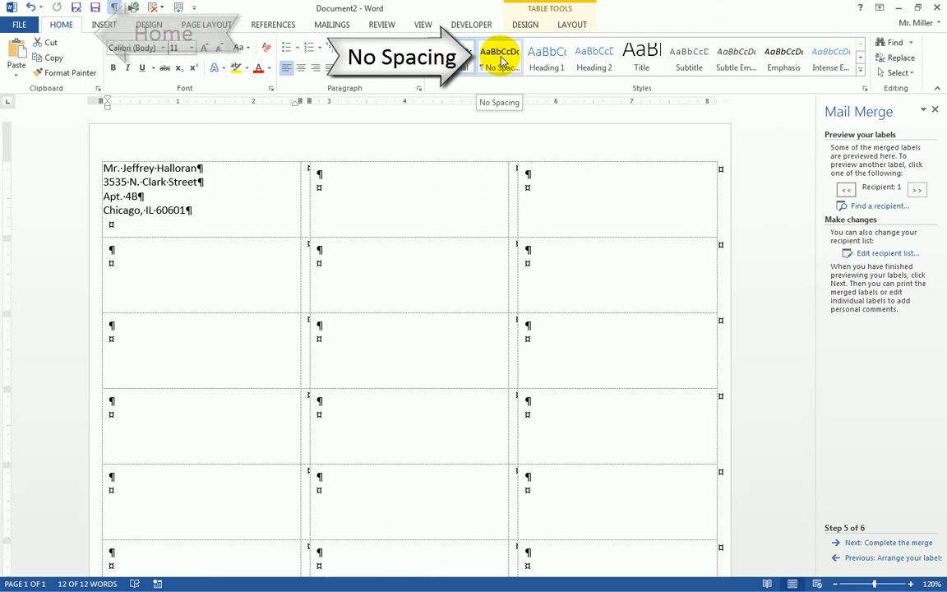
left_click(502, 62)
left_click_drag(103, 167, 206, 211)
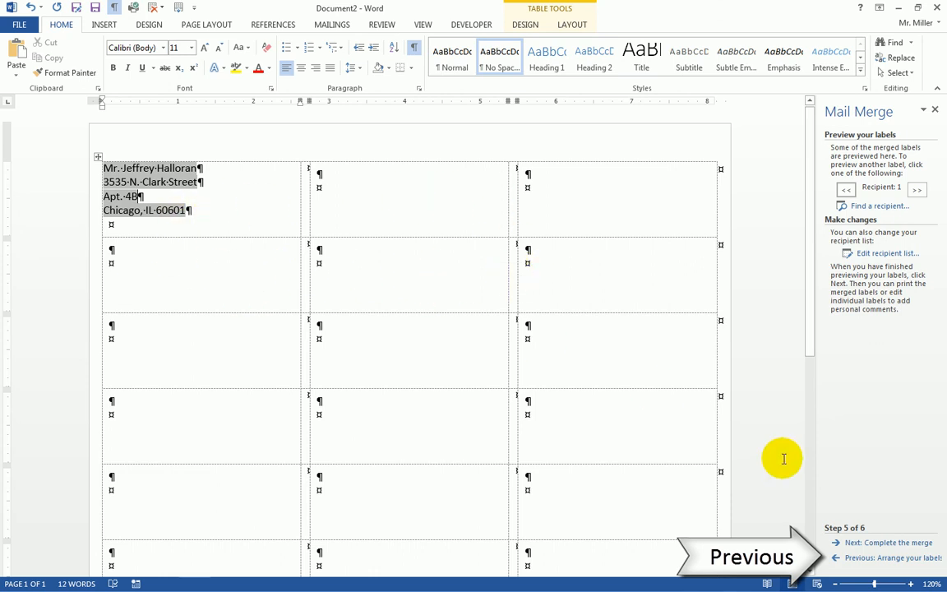
Update all labels with the first label's address layout and preview the filled labels again
left_click(878, 558)
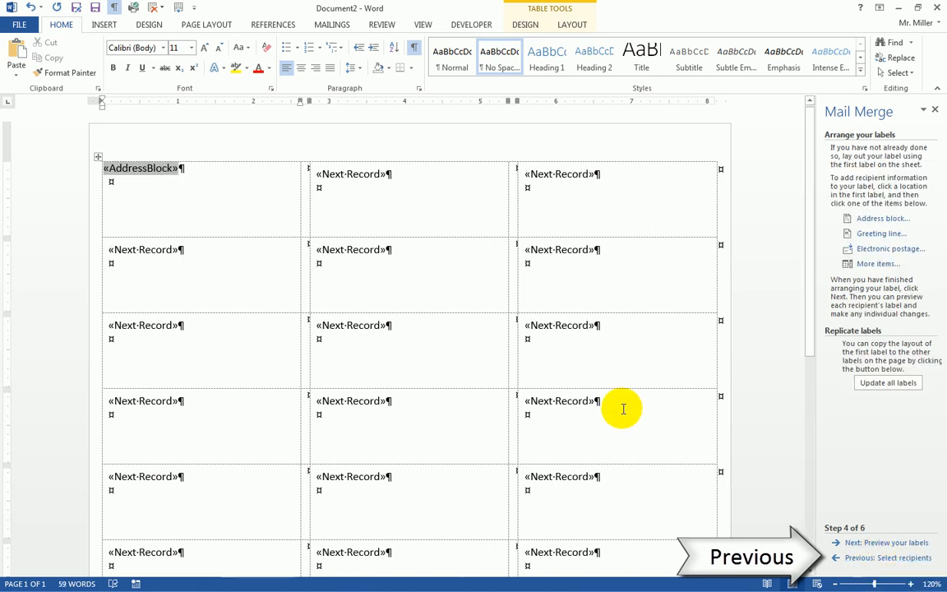
left_click(888, 384)
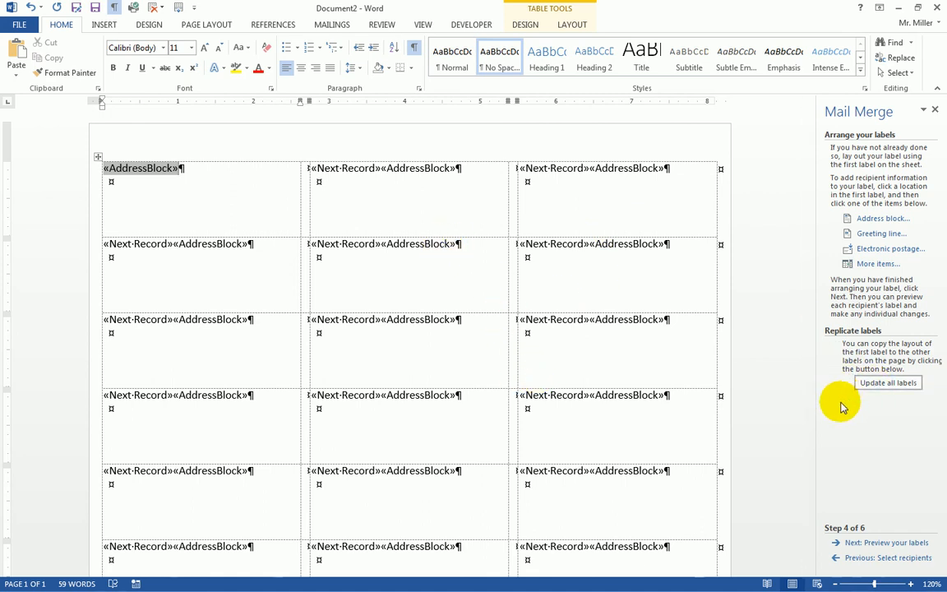
left_click(874, 544)
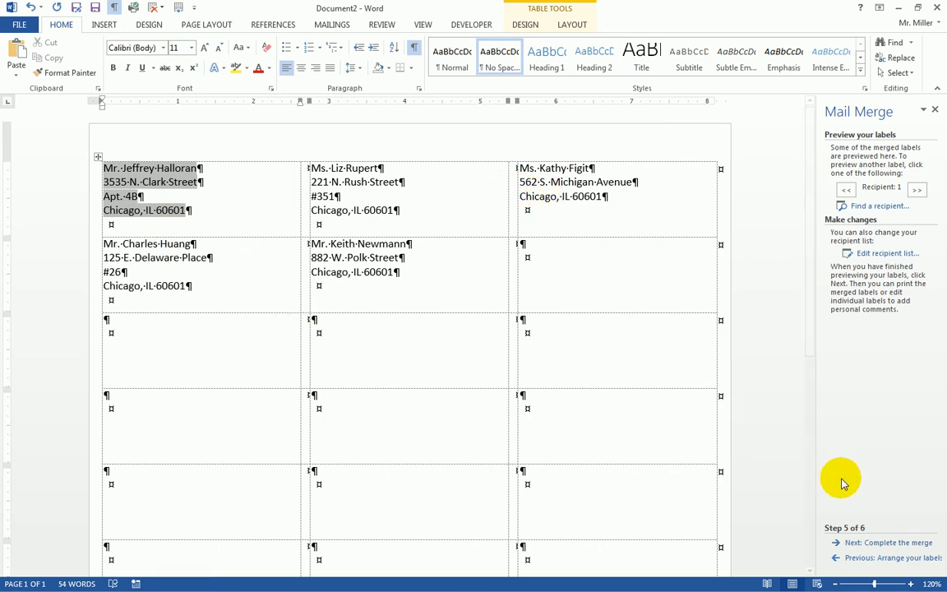
Complete the merge with Edit individual labels, merging All records into the new Labels1 document
left_click(895, 544)
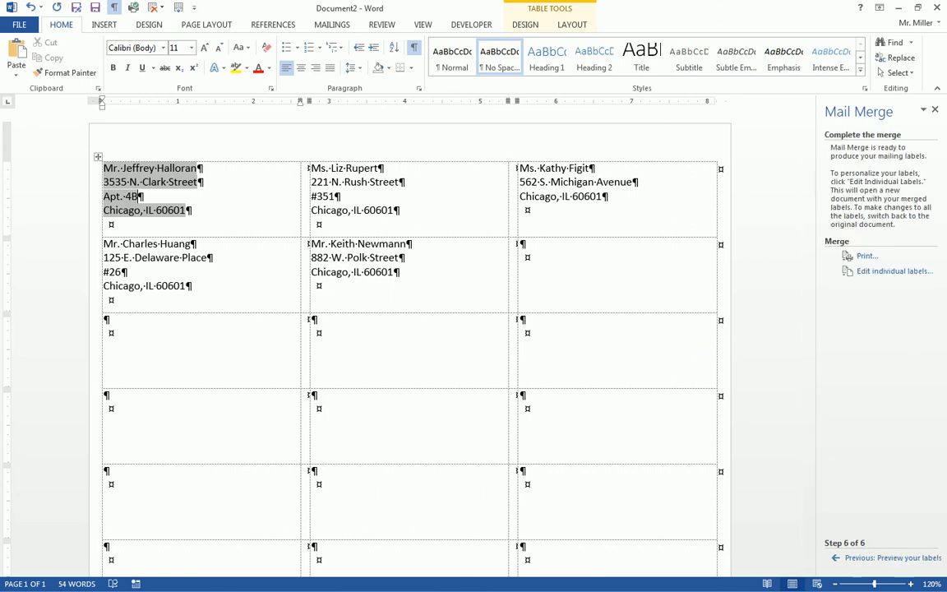
left_click(556, 278)
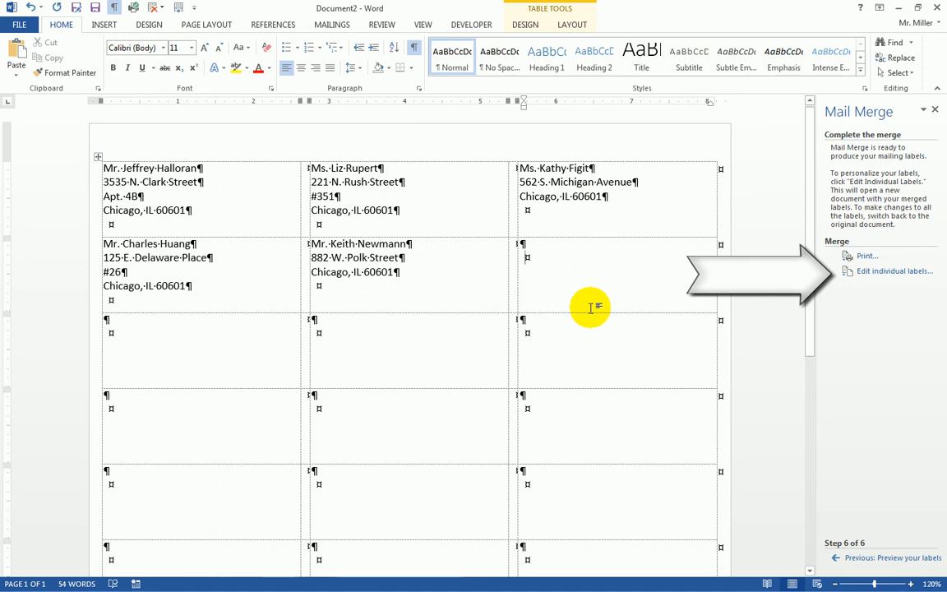
left_click(893, 273)
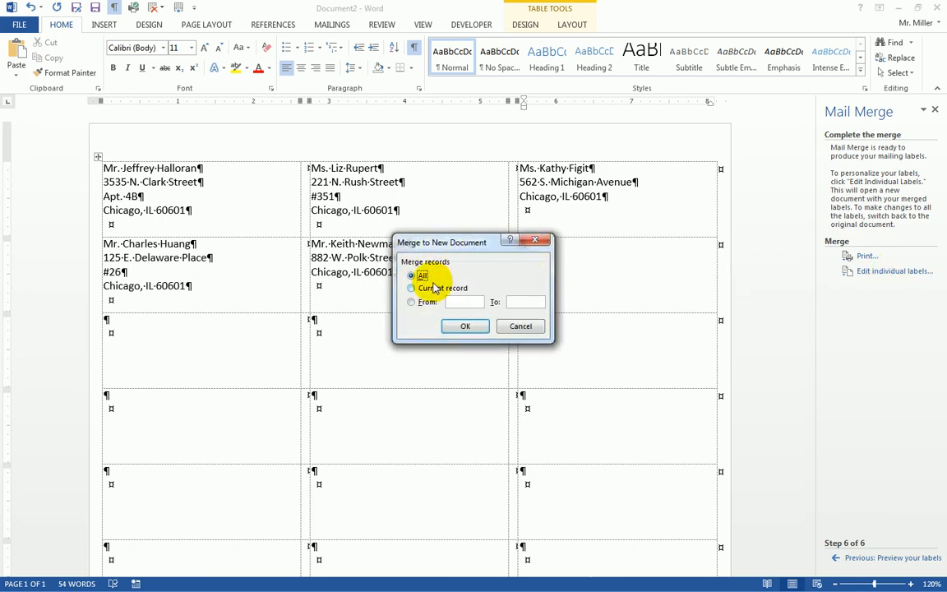
left_click(465, 327)
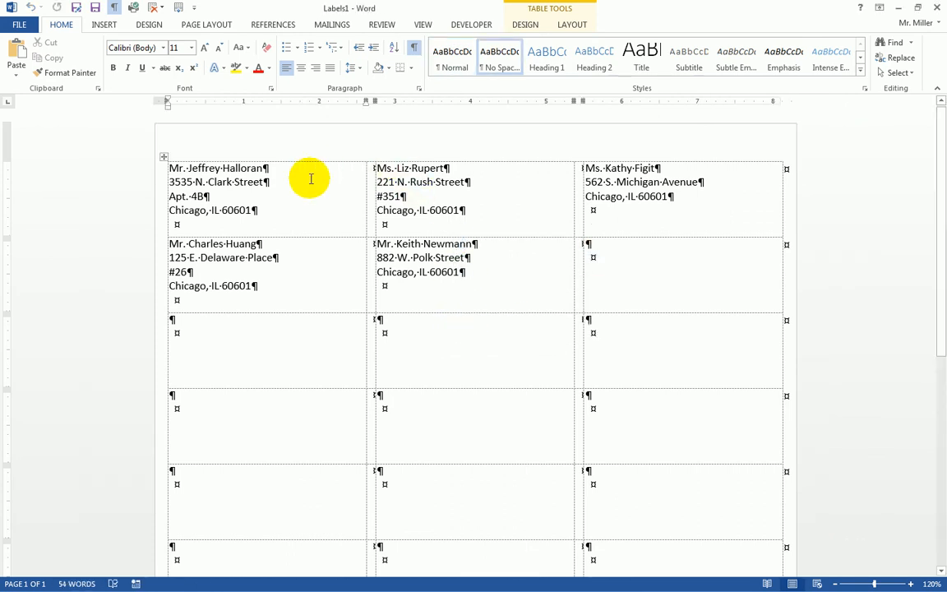
scroll(362, 263, "down", 1)
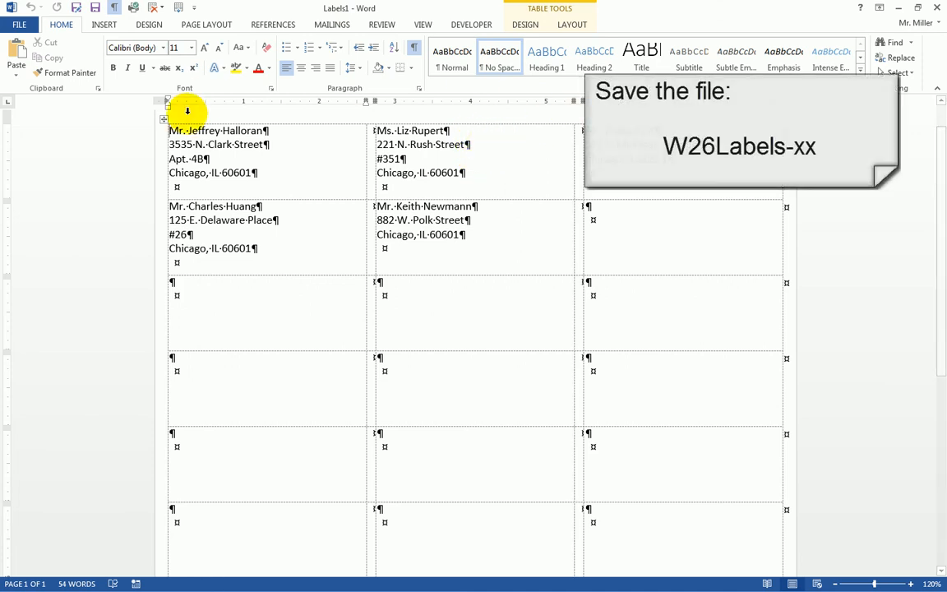
Save the merged Labels1 document into the Nov 23 folder as W26Labels-sm.docx
left_click(18, 24)
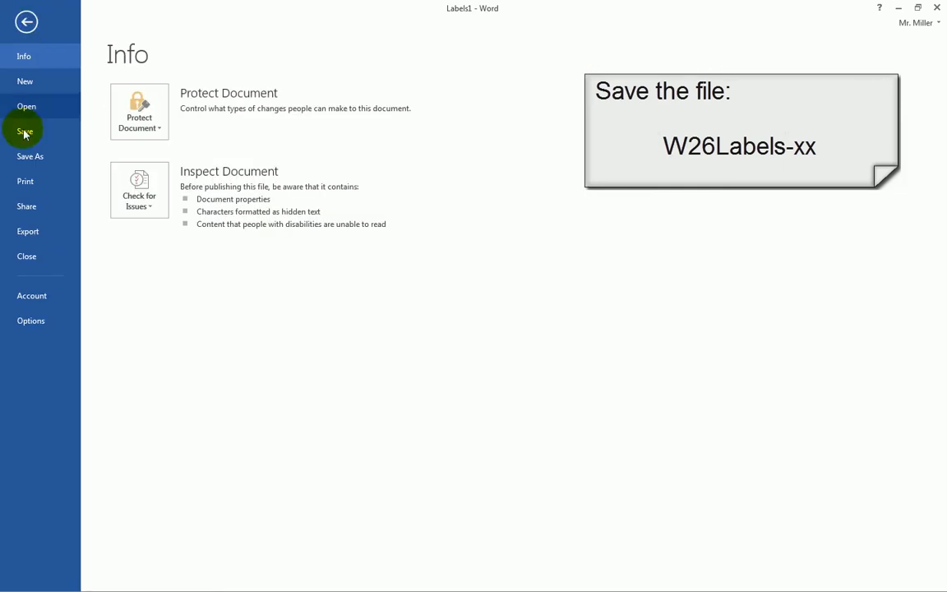
left_click(28, 157)
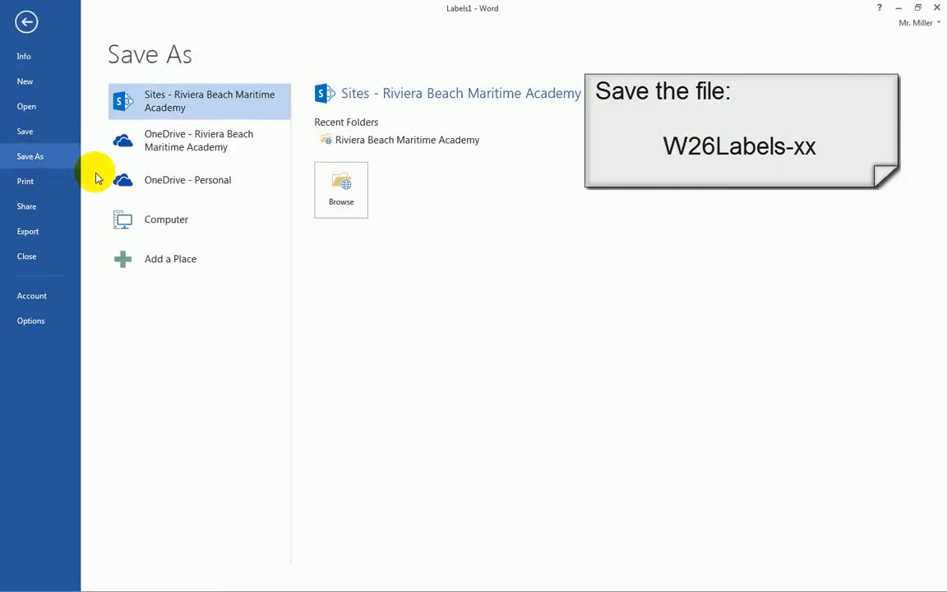
left_click(151, 224)
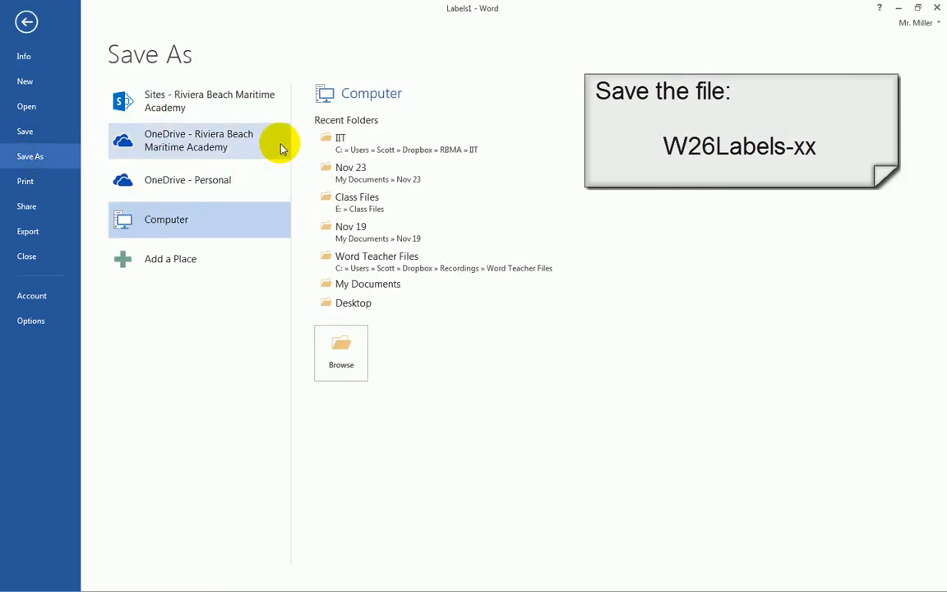
left_click(360, 176)
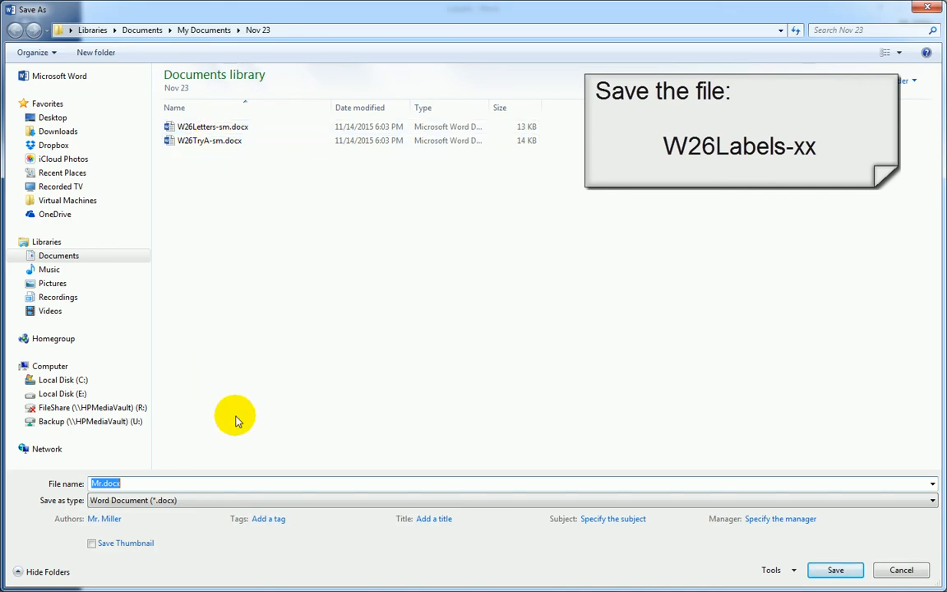
type("W26")
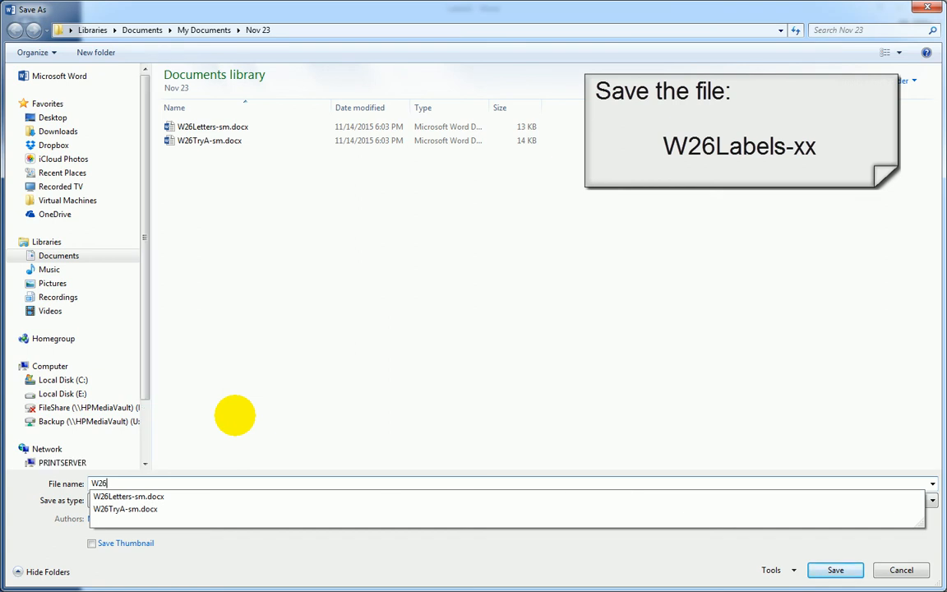
type("L")
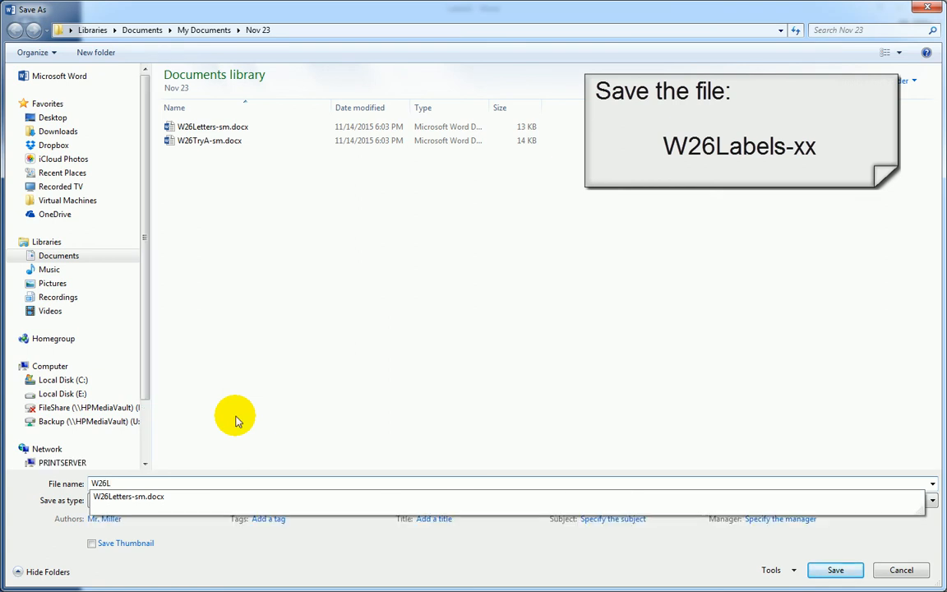
type("abels-sm")
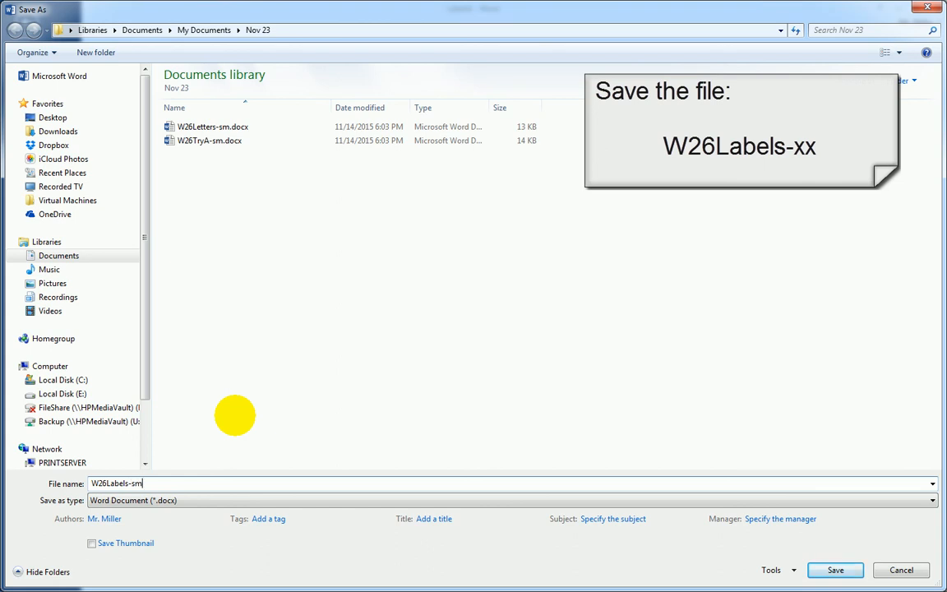
left_click(837, 571)
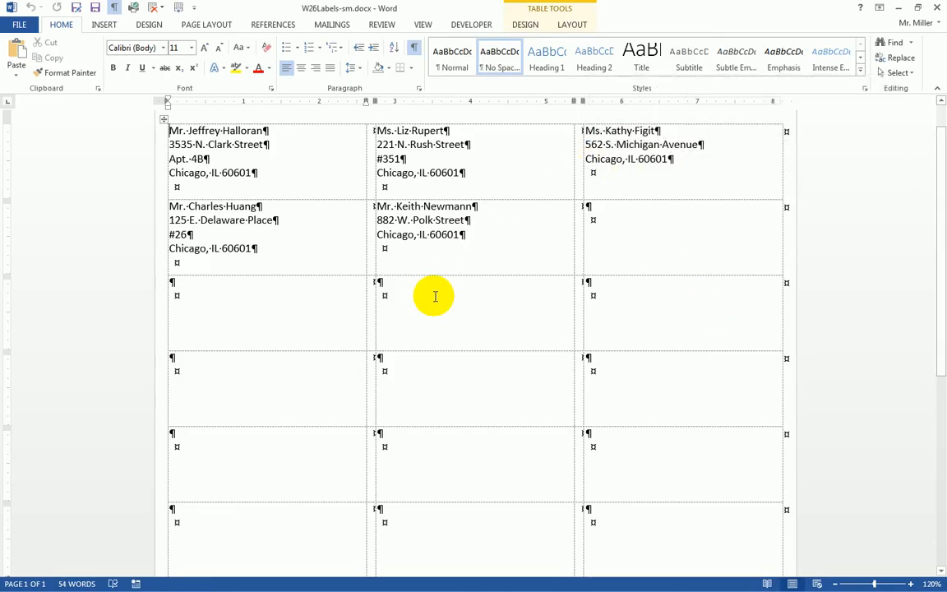
Close W26Labels-sm, then close Document2 choosing Don't Save
left_click(938, 10)
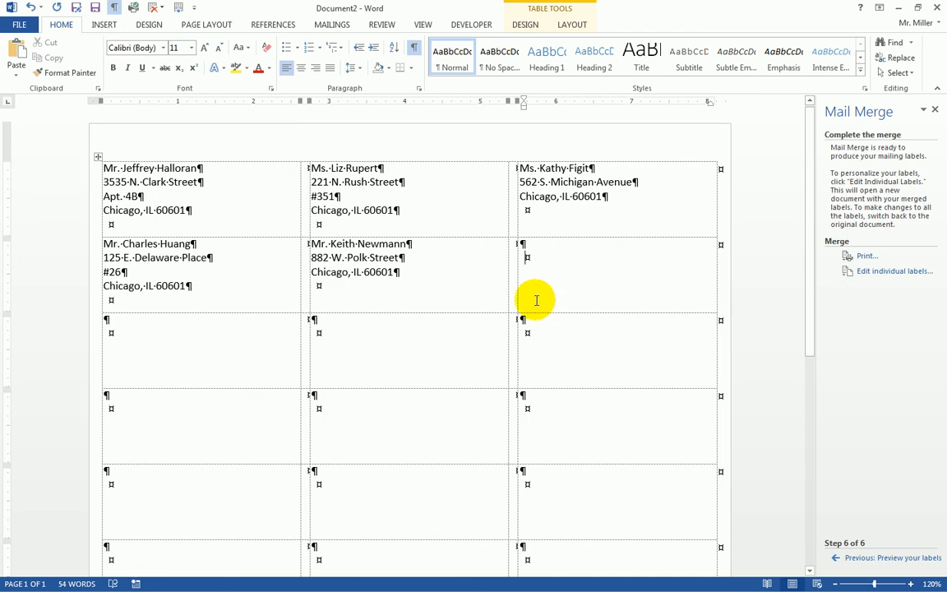
left_click(937, 8)
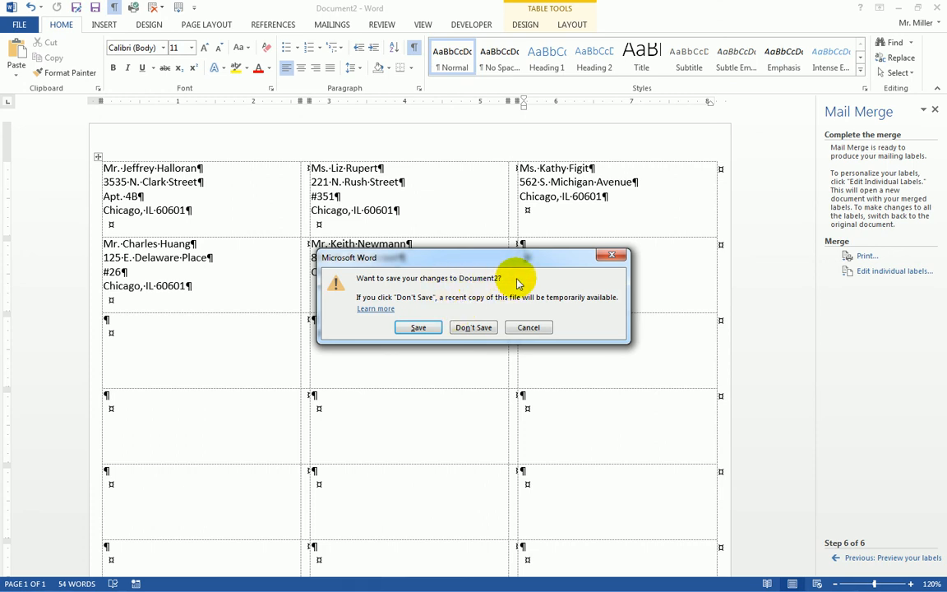
left_click(473, 328)
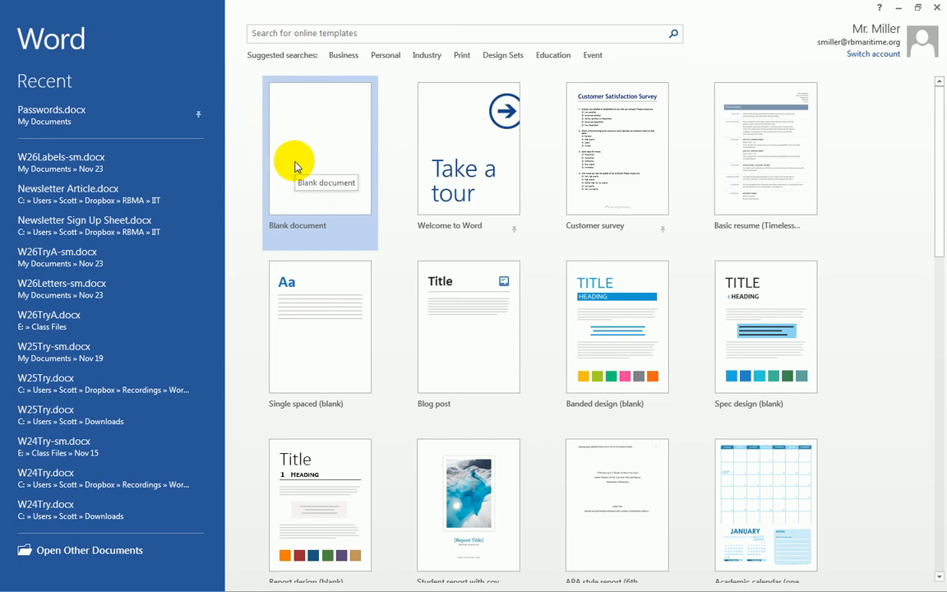
Create a blank document and start a new recipient list via Mailings > Select Recipients > Type a New List
left_click(301, 152)
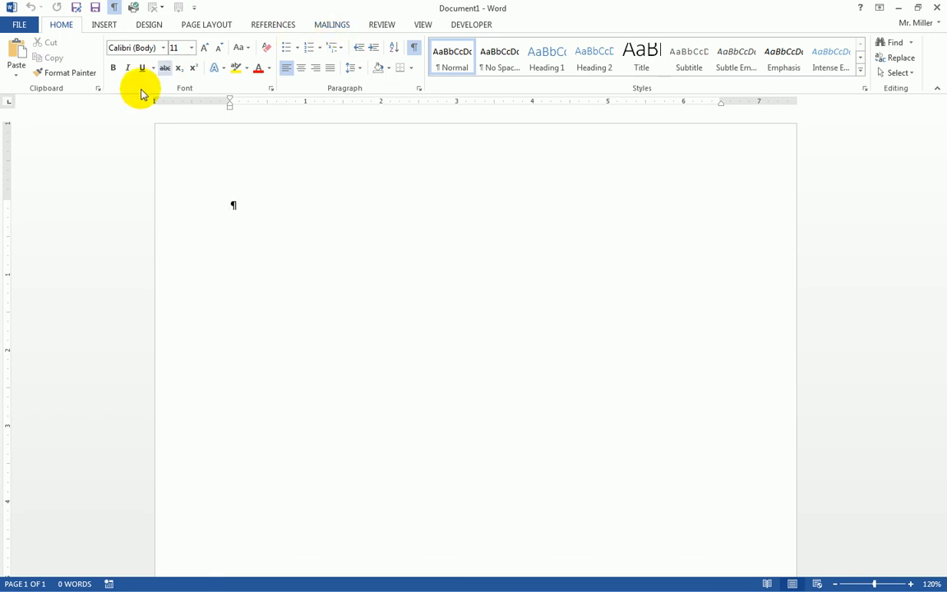
left_click(331, 25)
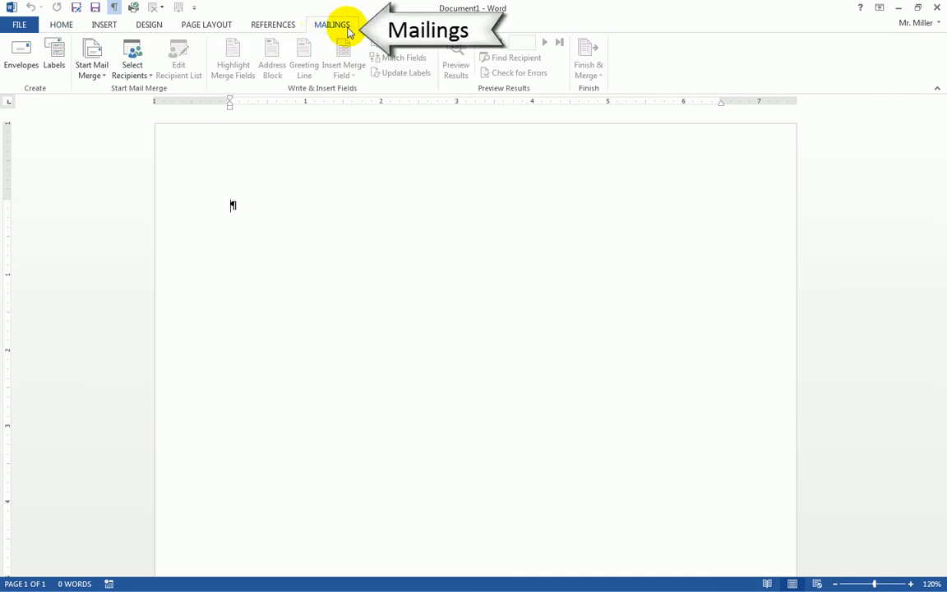
left_click(131, 75)
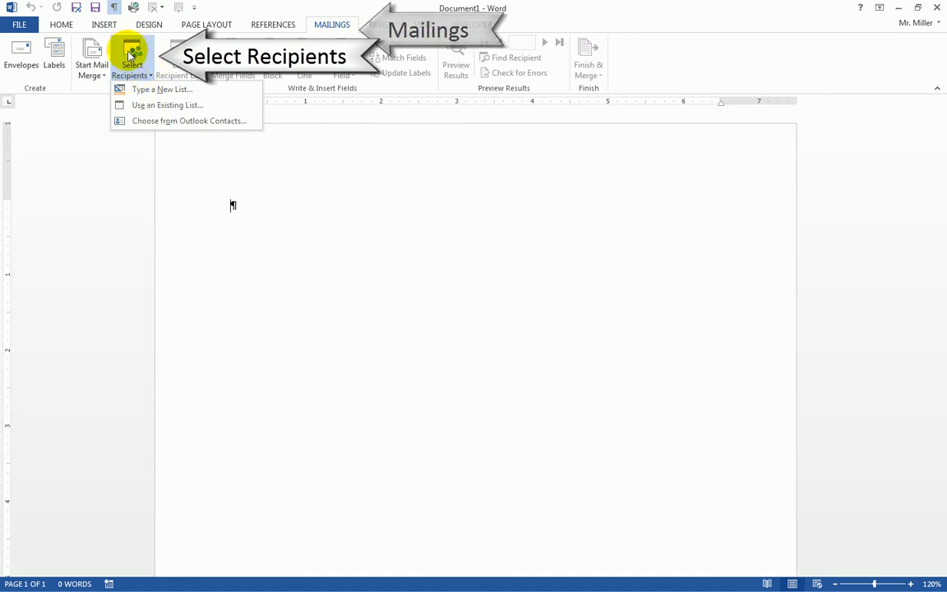
left_click(93, 72)
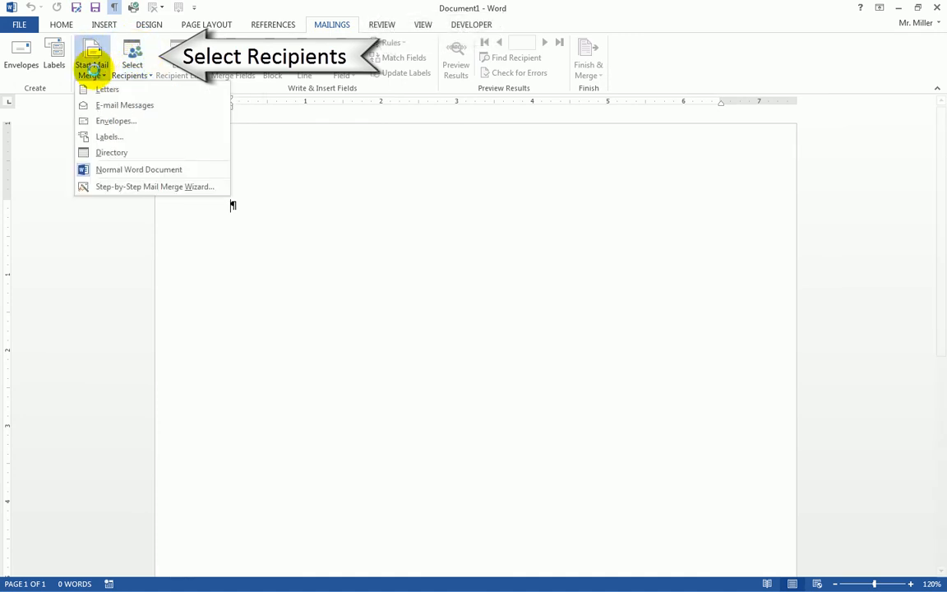
left_click(131, 58)
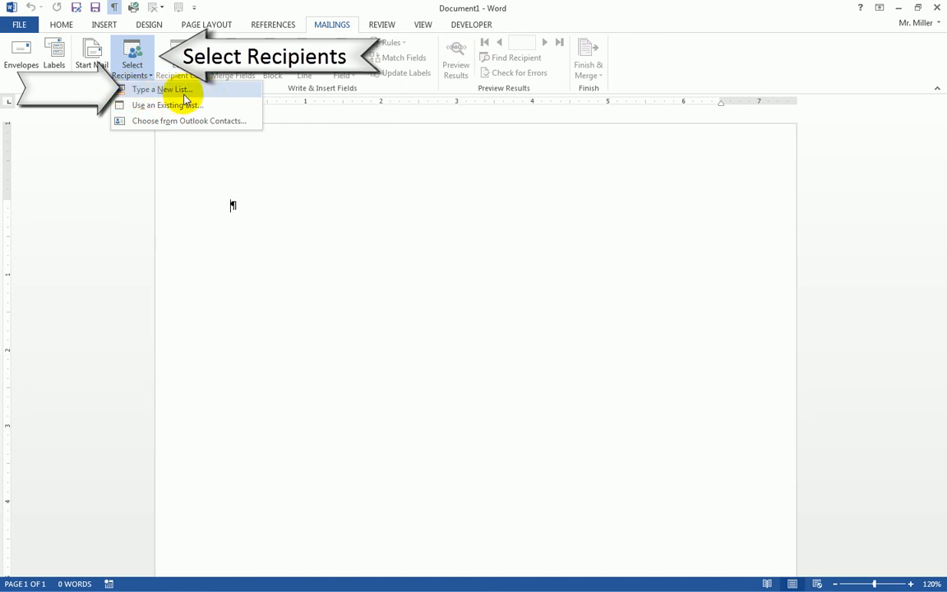
left_click(153, 90)
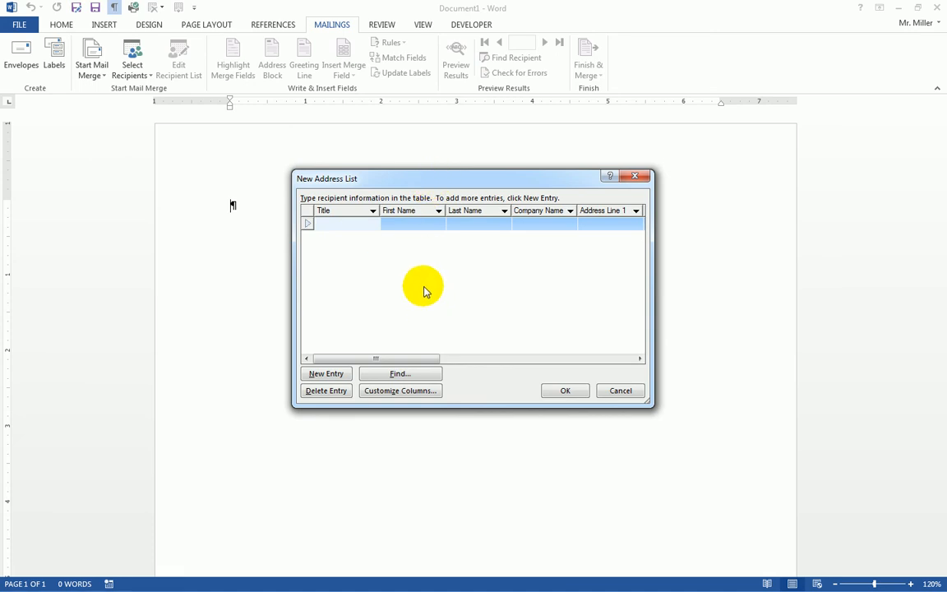
Move the New Address List aside and enter the first recipient's first name, last name and company RBMA
left_click(491, 181)
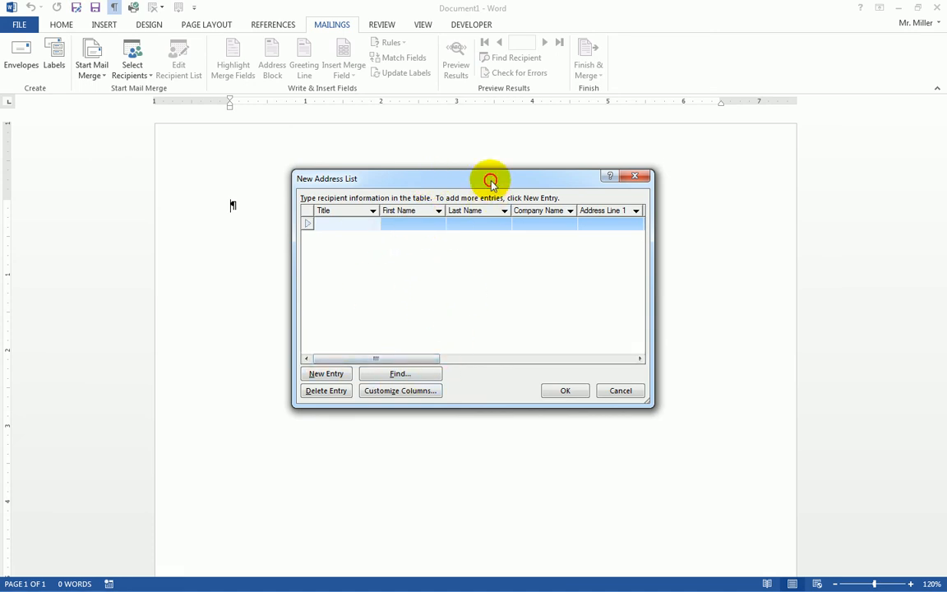
left_click_drag(491, 181, 457, 179)
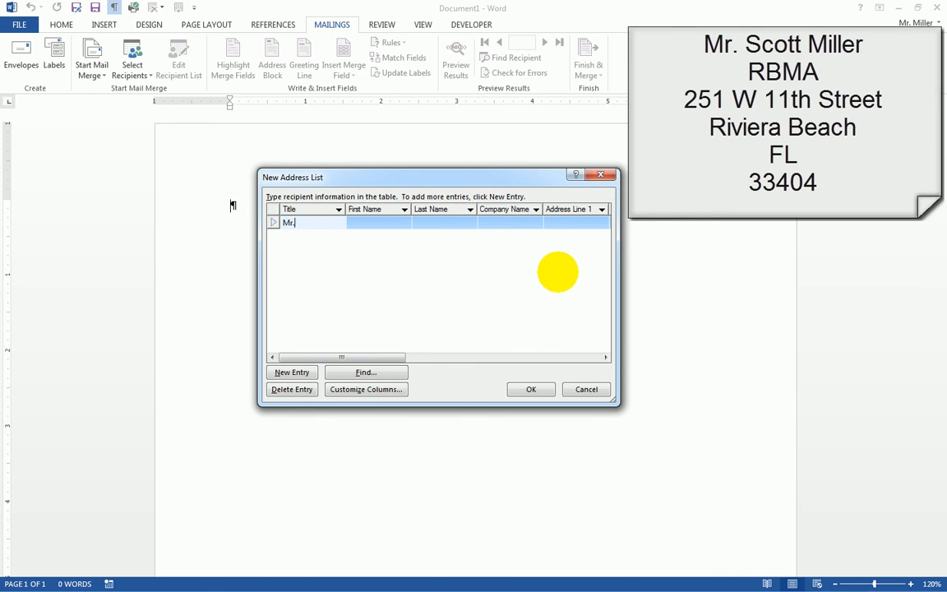
key("Tab")
key("Tab")
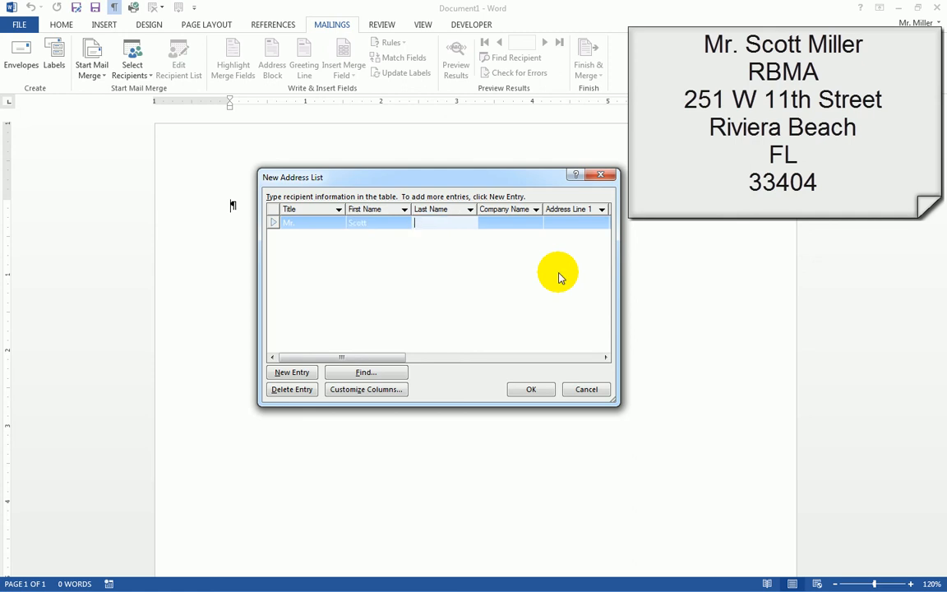
key("Tab")
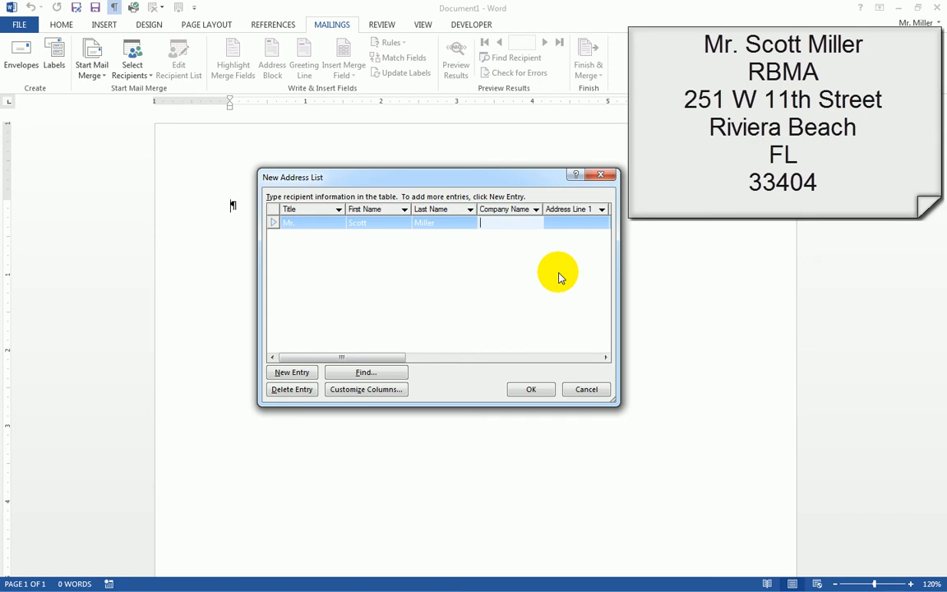
type("RBMA")
Fill in the first recipient's street address, city, state and ZIP code, leaving Address Line 2 empty
key("Tab")
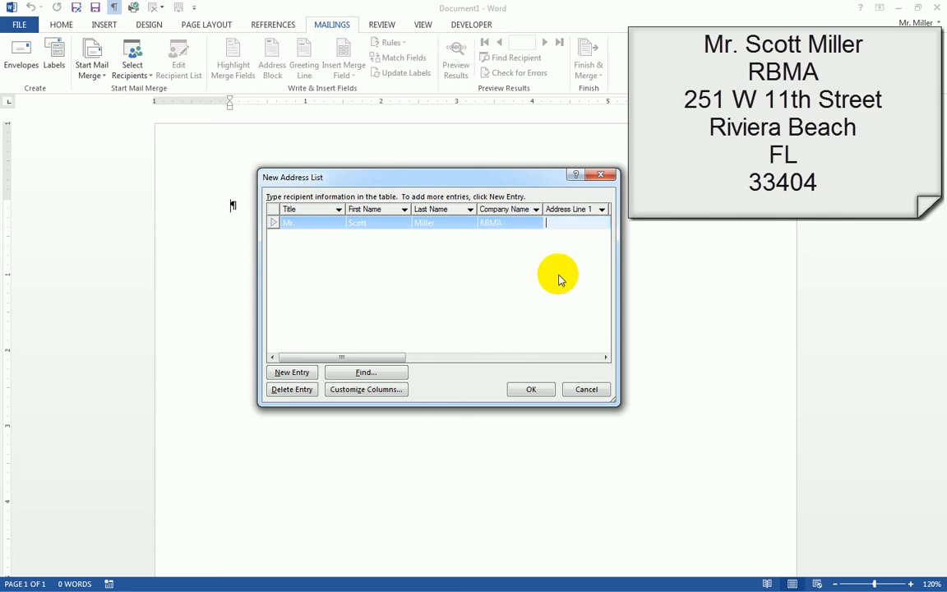
key("Tab")
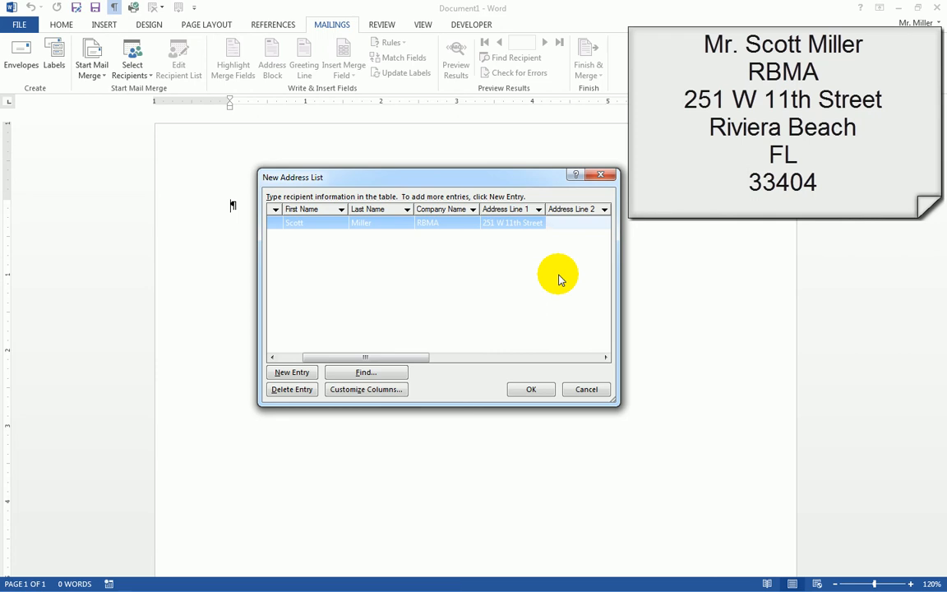
key("Tab")
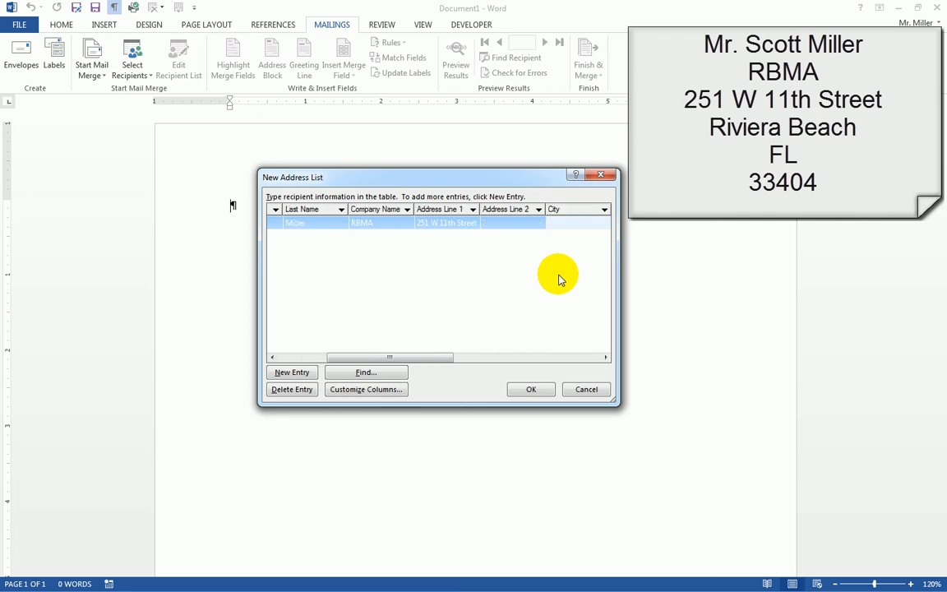
key("Tab")
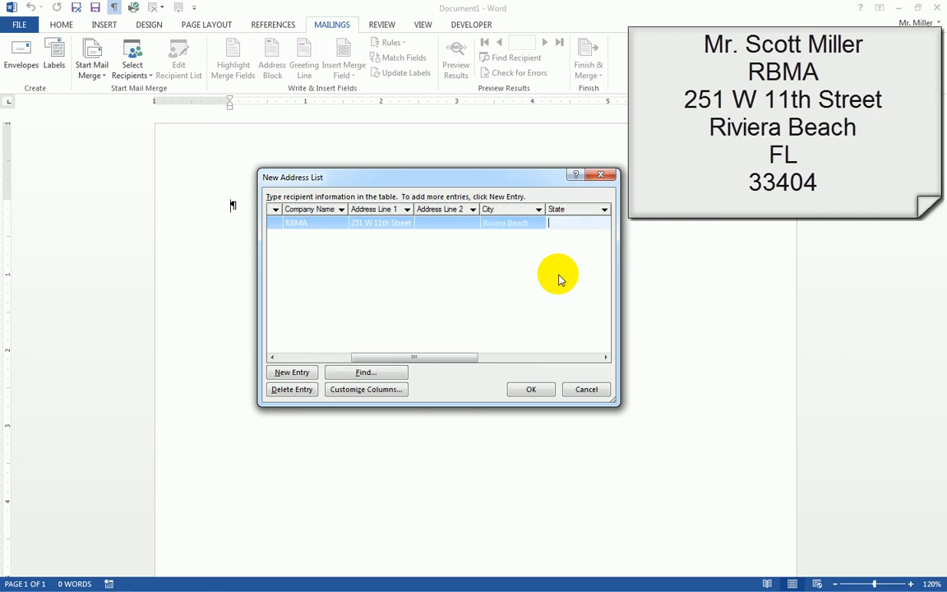
key("Tab")
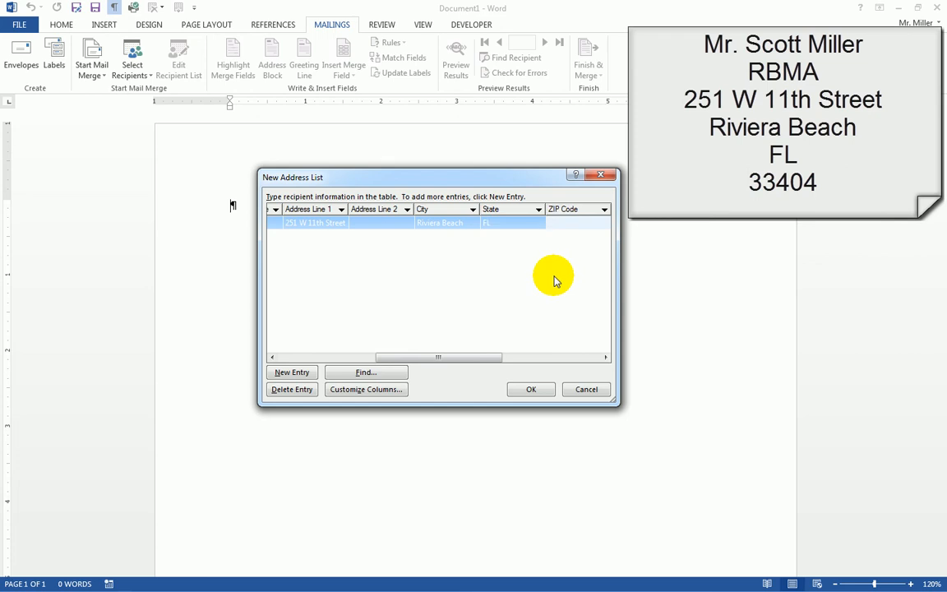
Add a blank second recipient row, then confirm the list with OK
left_click(292, 374)
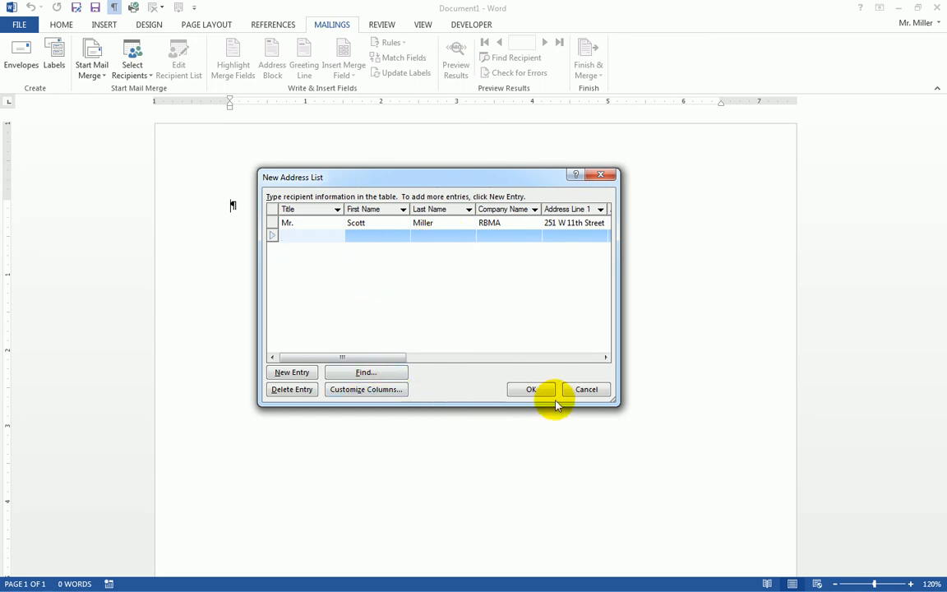
left_click(530, 390)
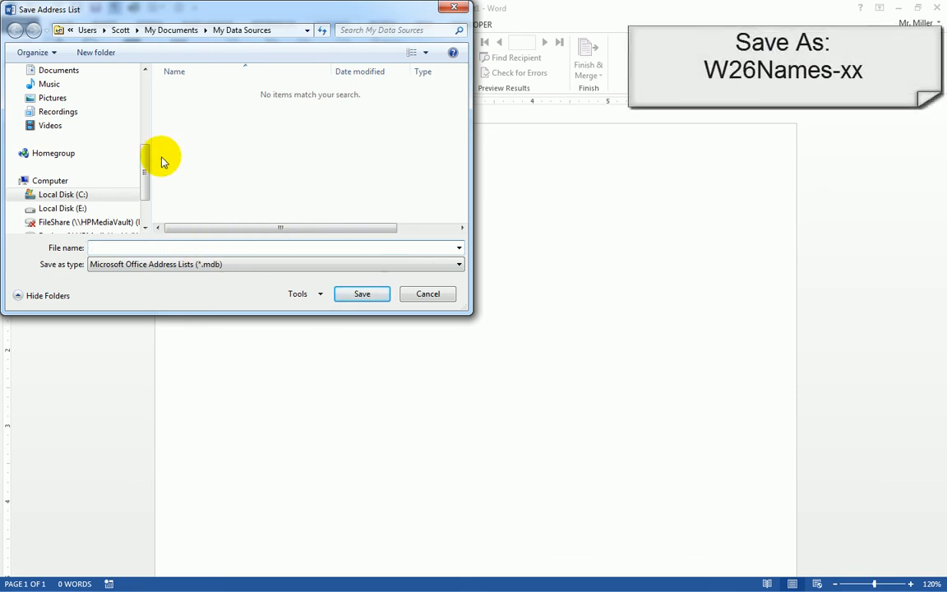
In the save dialog, go to the Documents library and open the Nov 23 folder
left_click_drag(144, 177, 148, 159)
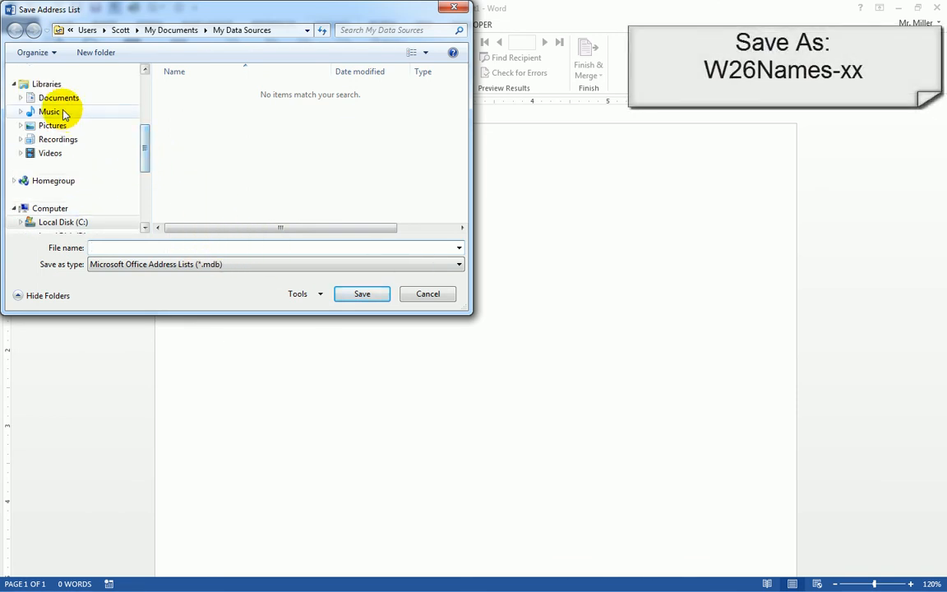
left_click(59, 99)
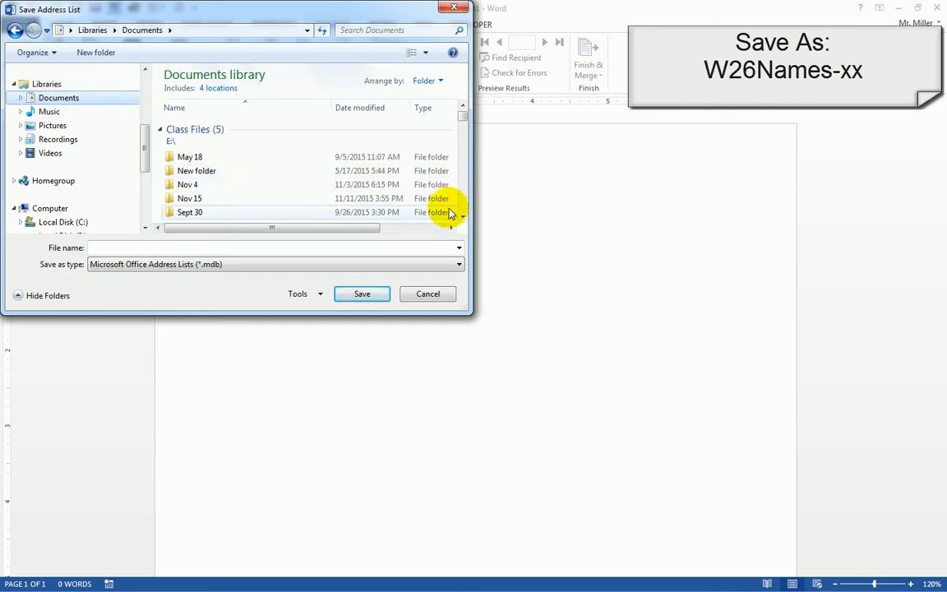
left_click(463, 214)
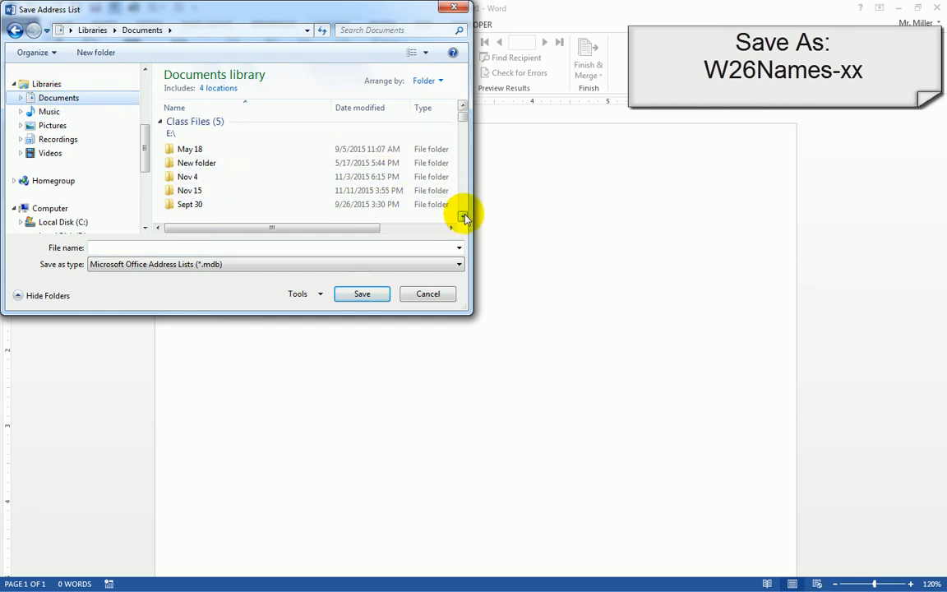
left_click(463, 214)
left_click(463, 215)
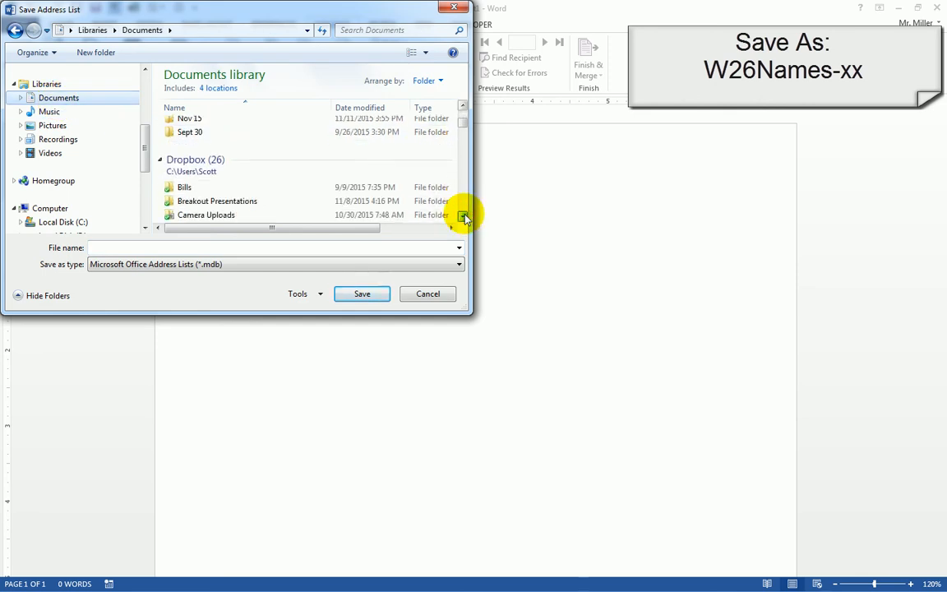
left_click(463, 214)
left_click(463, 215)
left_click(463, 214)
left_click(463, 214)
left_click(463, 214)
left_click(463, 214)
left_click(462, 215)
left_click_drag(463, 144, 460, 99)
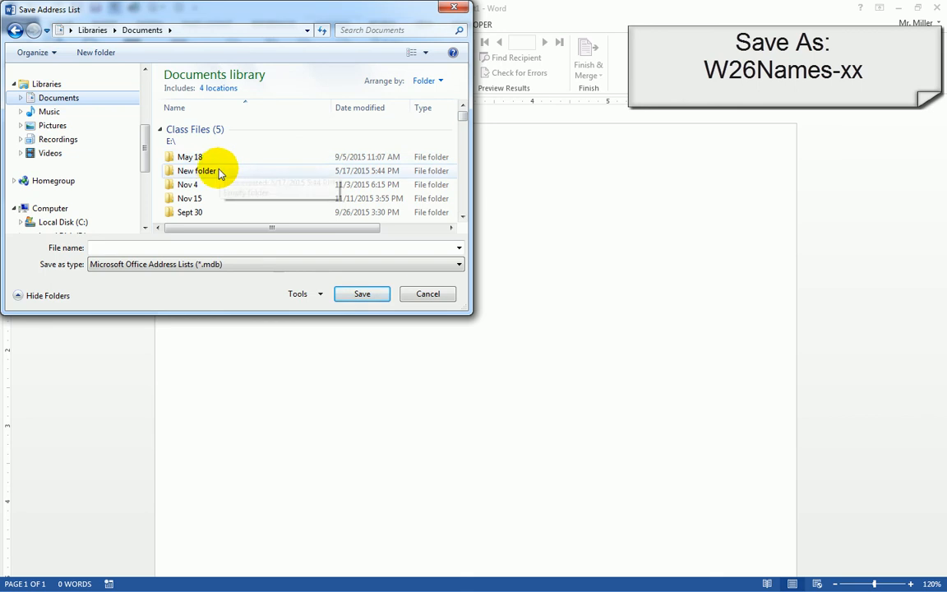
left_click(463, 214)
left_click(463, 215)
left_click(462, 215)
left_click(463, 214)
left_click(463, 214)
left_click(463, 214)
left_click(463, 215)
left_click(463, 215)
left_click(463, 214)
left_click(463, 215)
left_click(463, 215)
left_click(462, 215)
left_click(463, 215)
left_click(463, 215)
left_click(463, 214)
left_click(463, 215)
left_click(463, 214)
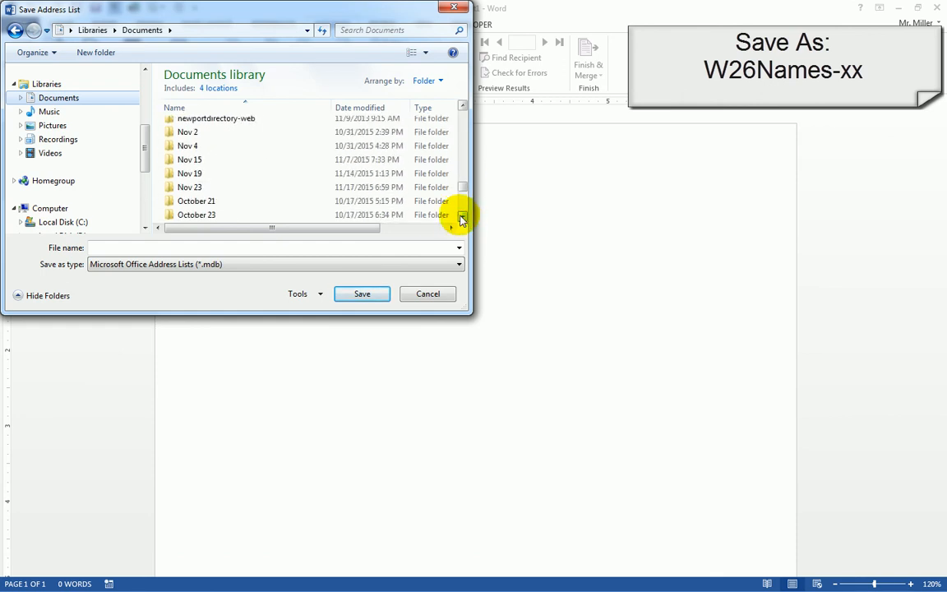
left_click(189, 186)
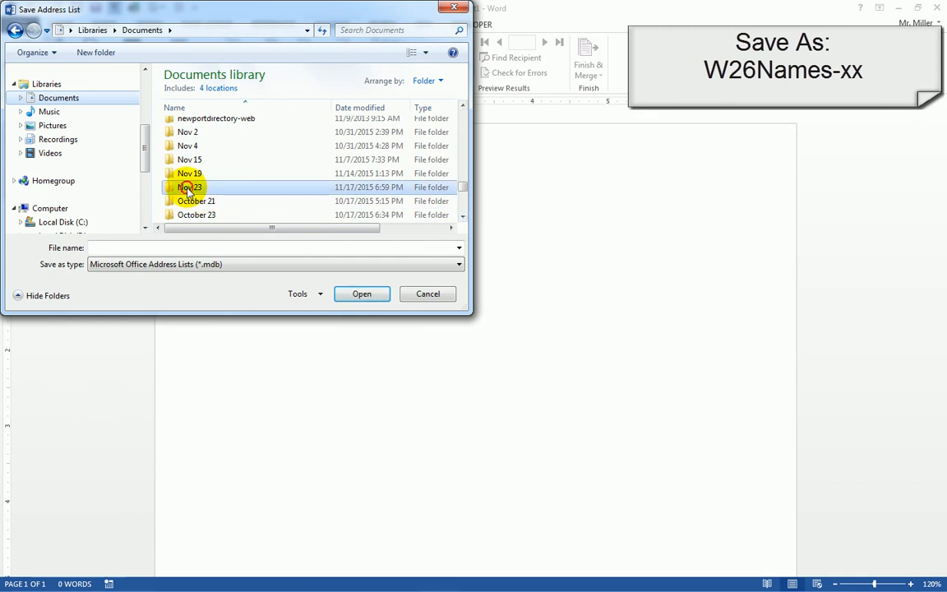
left_click(359, 292)
Save the address list under the file name W26Names-sm
left_click(127, 246)
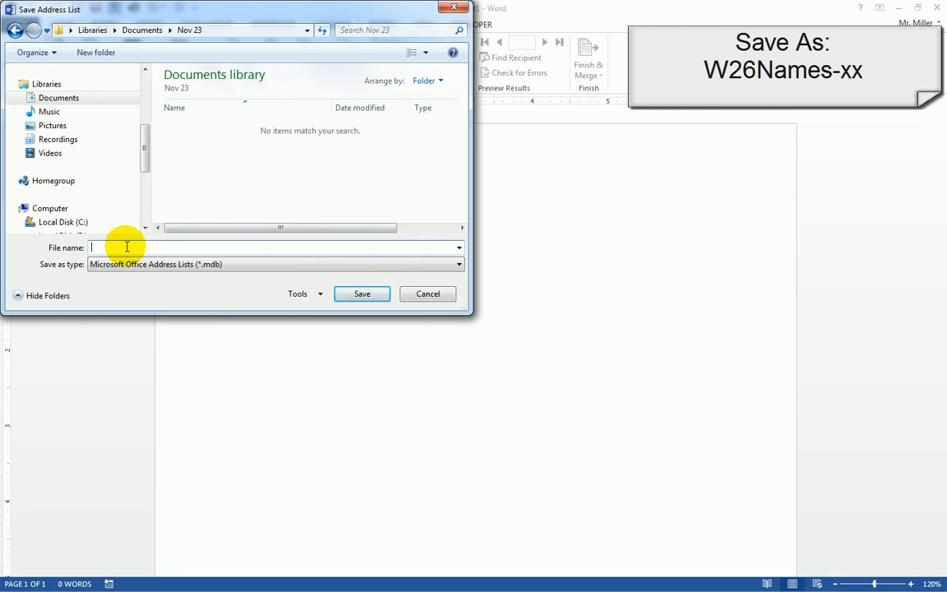
type("W26")
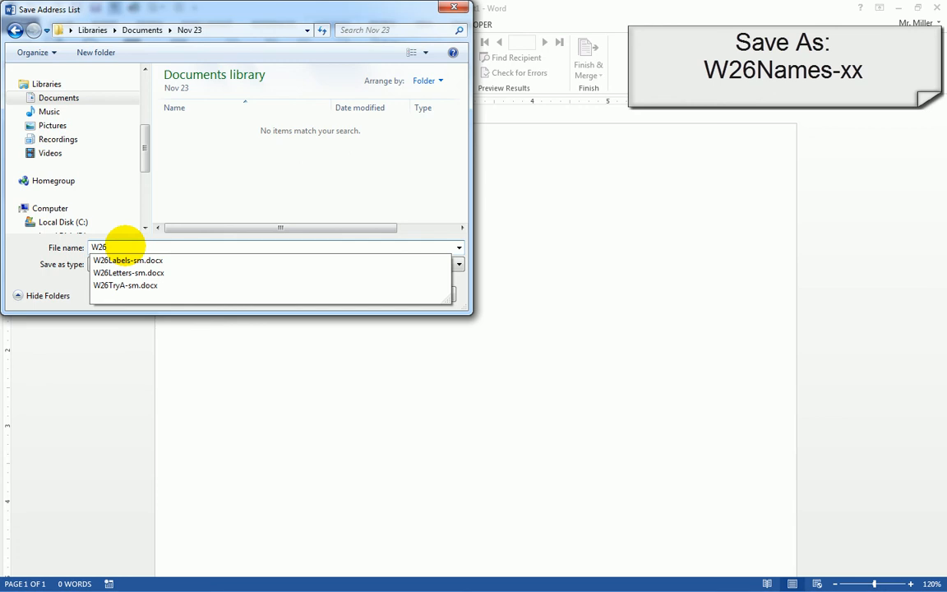
type("Names-sm")
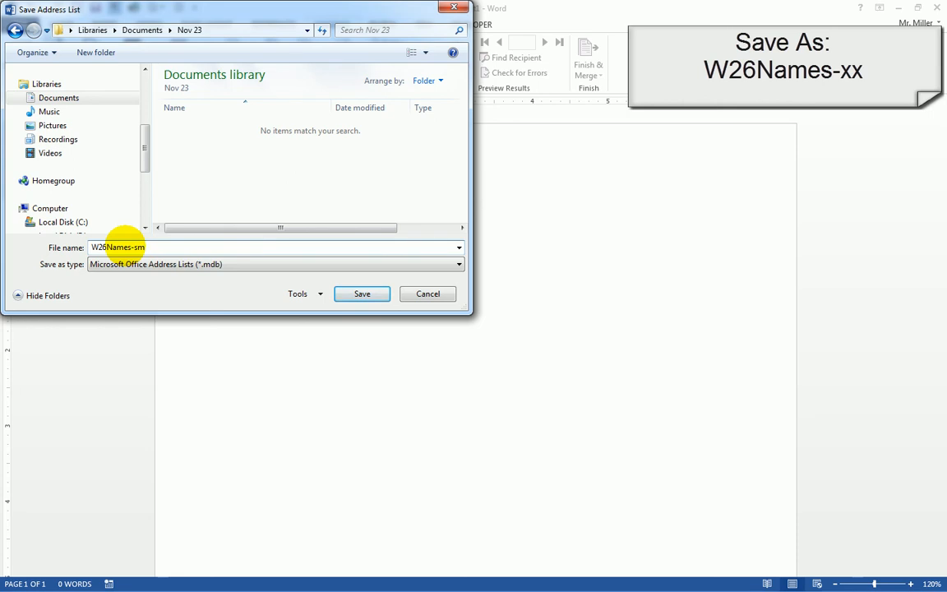
left_click(362, 293)
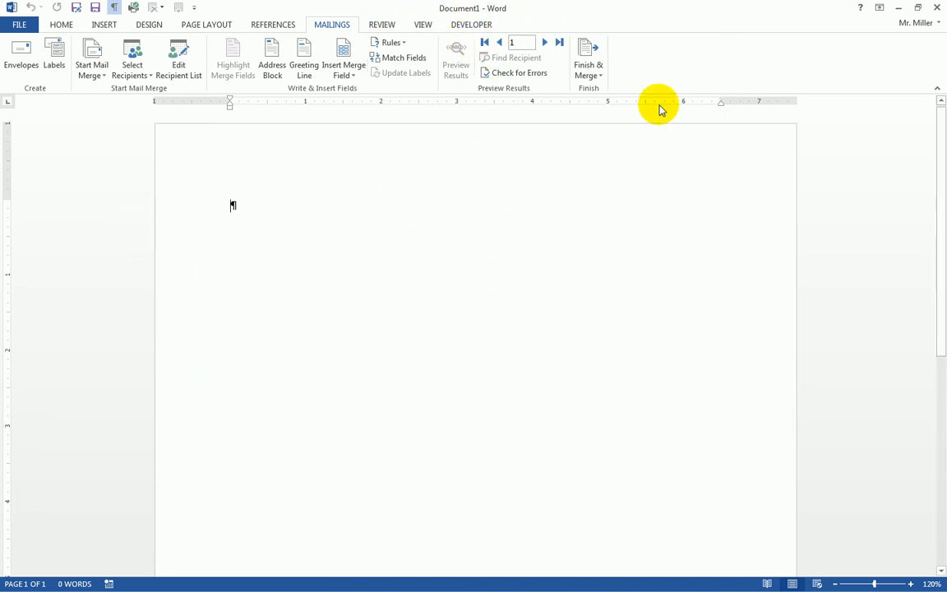
Close Word without saving Document1, then open Documents > Nov 23 in Explorer
left_click(938, 12)
left_click(470, 317)
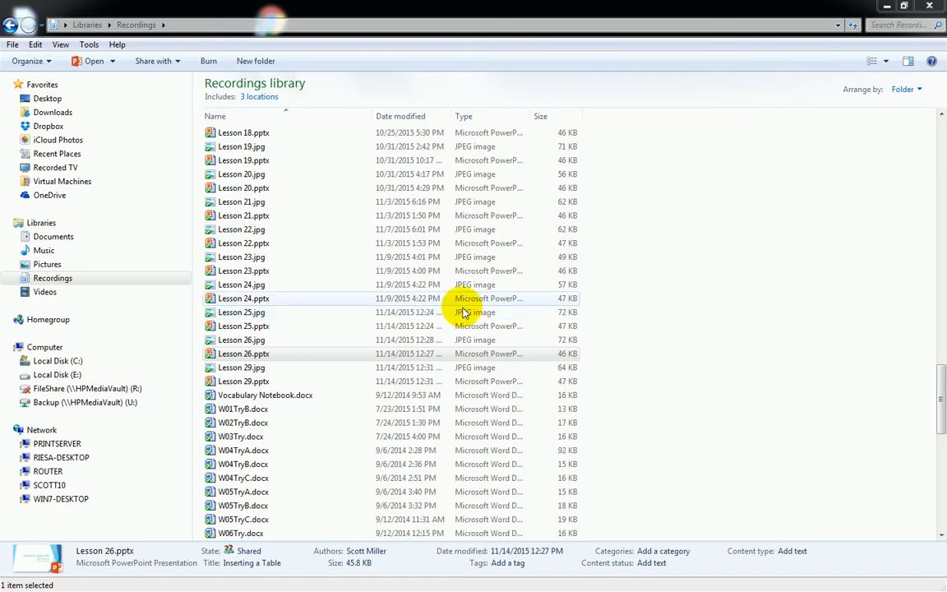
left_click(43, 236)
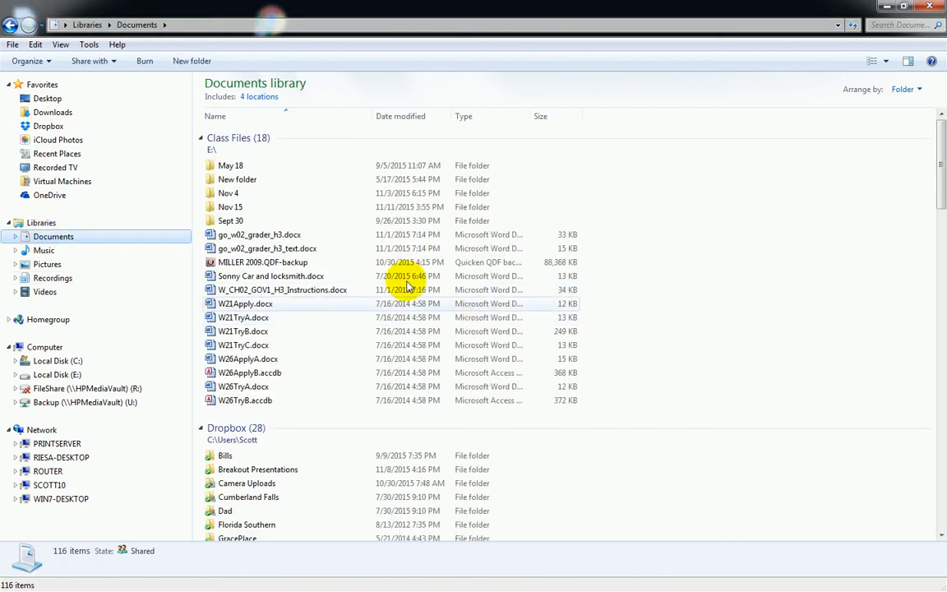
scroll(643, 415, "down", 15)
scroll(638, 409, "down", 6)
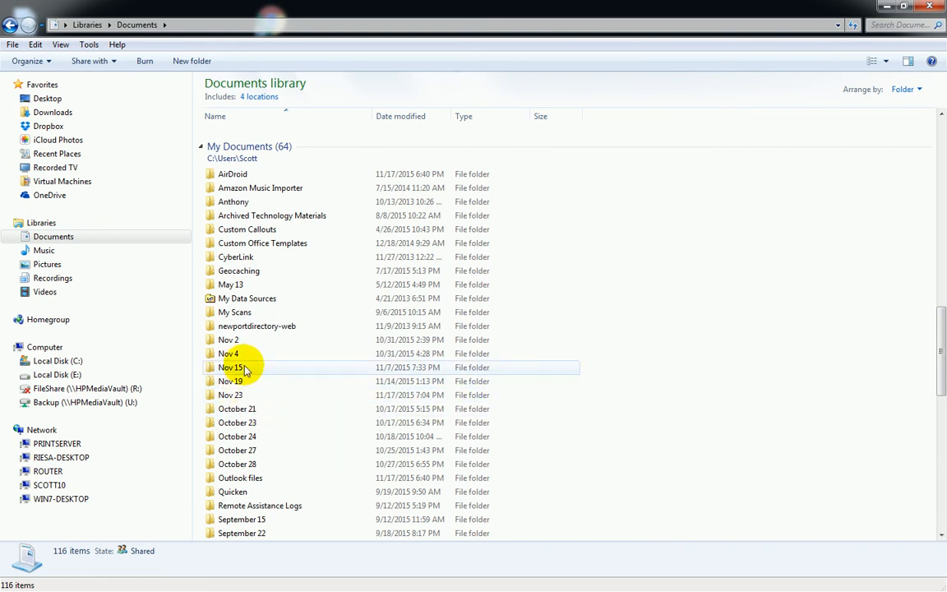
left_click(231, 395)
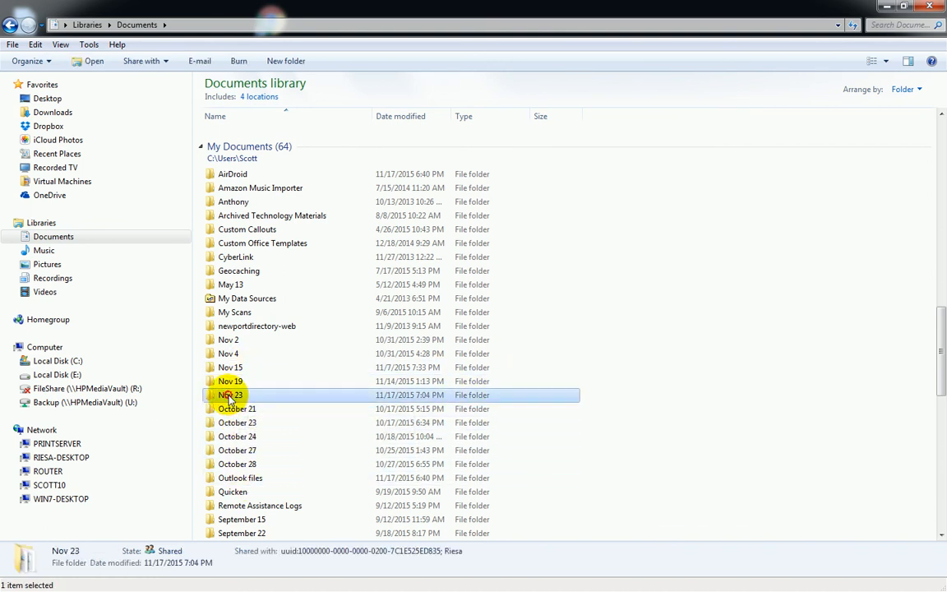
double_click(231, 395)
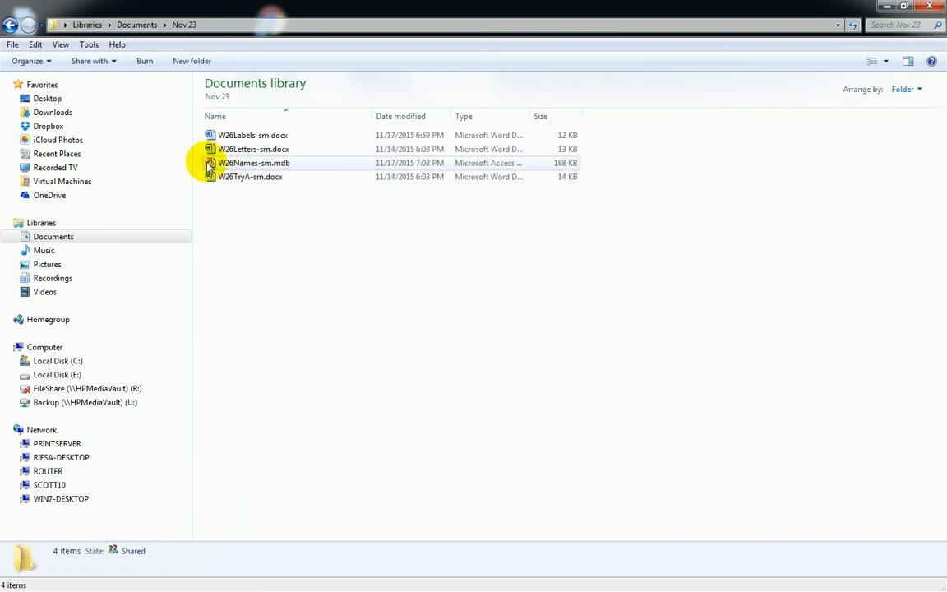